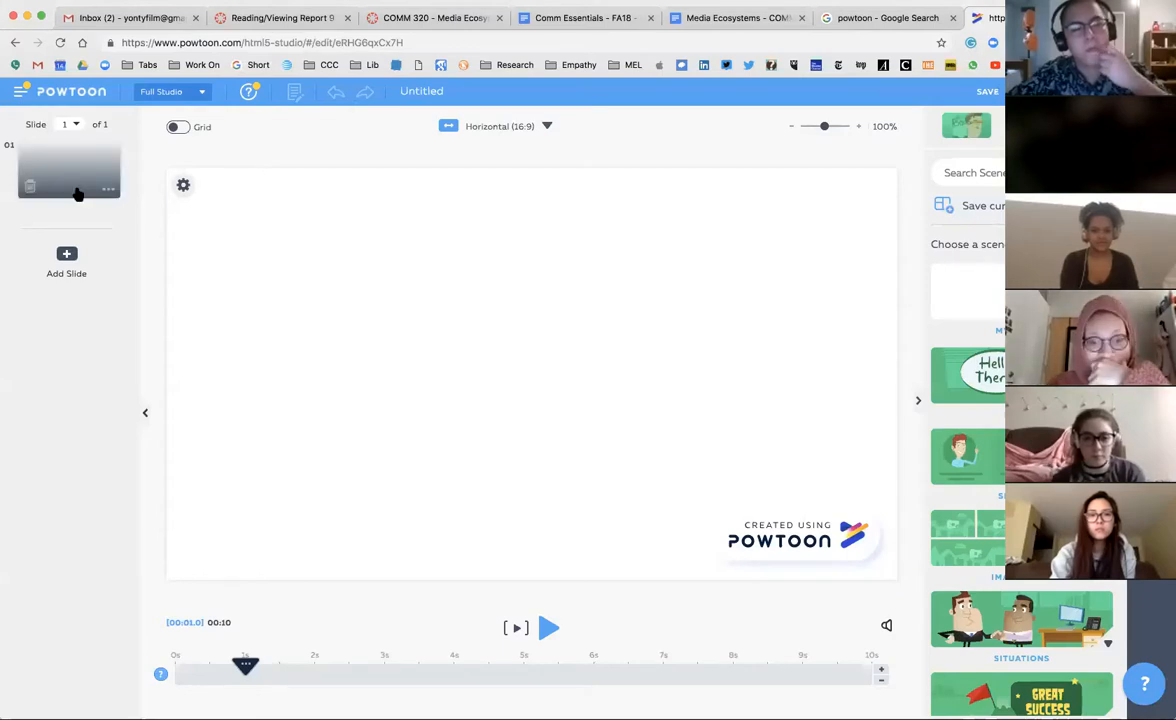
Step: Return to the project overview and create a new Powtoon from scratch
left_click(50, 95)
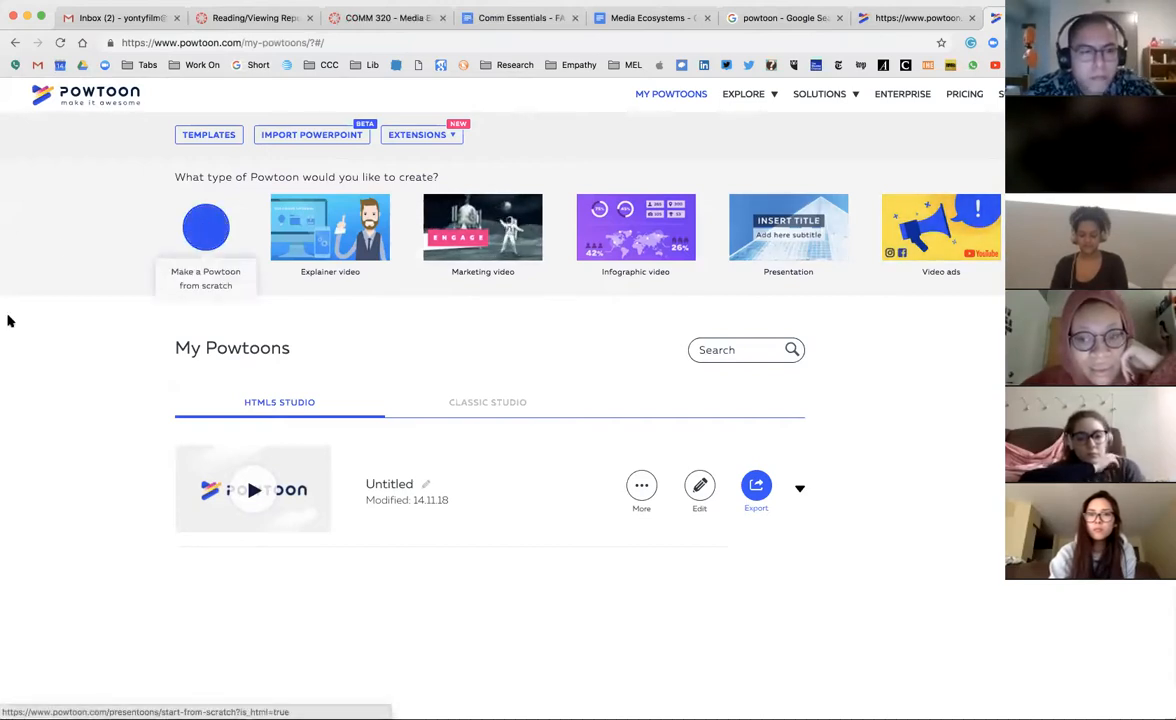
left_click(205, 229)
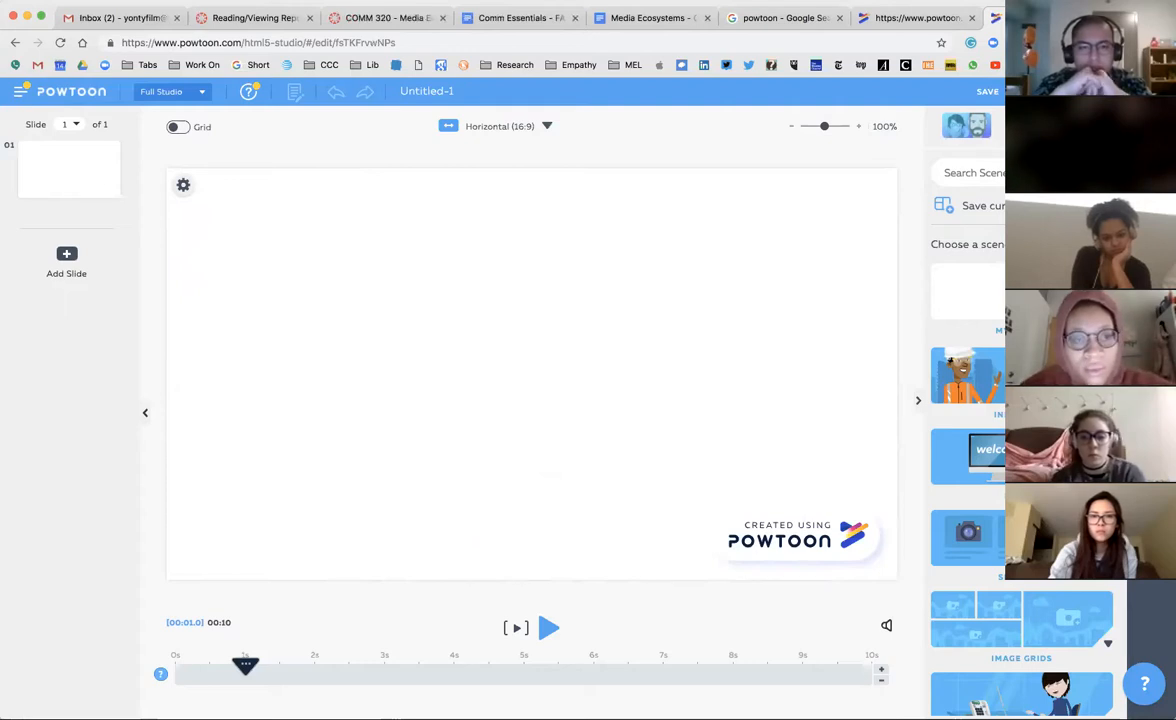
Step: Search the free background images for US
left_click(1151, 180)
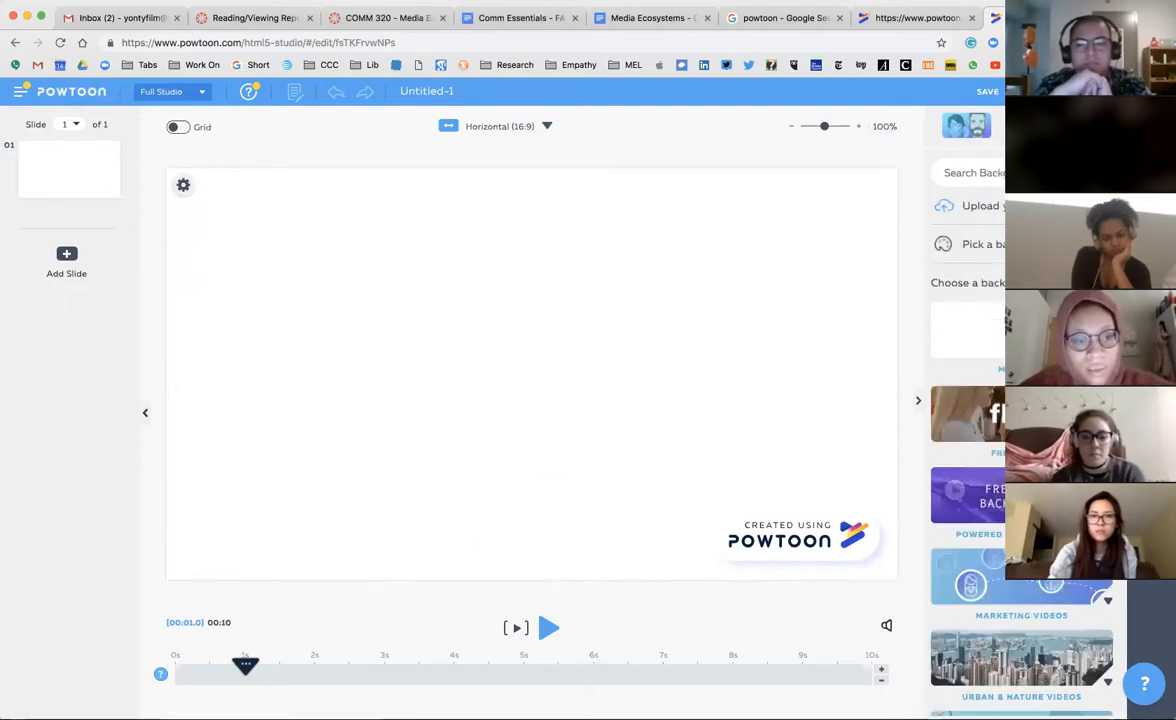
scroll(1021, 500, "down", 2)
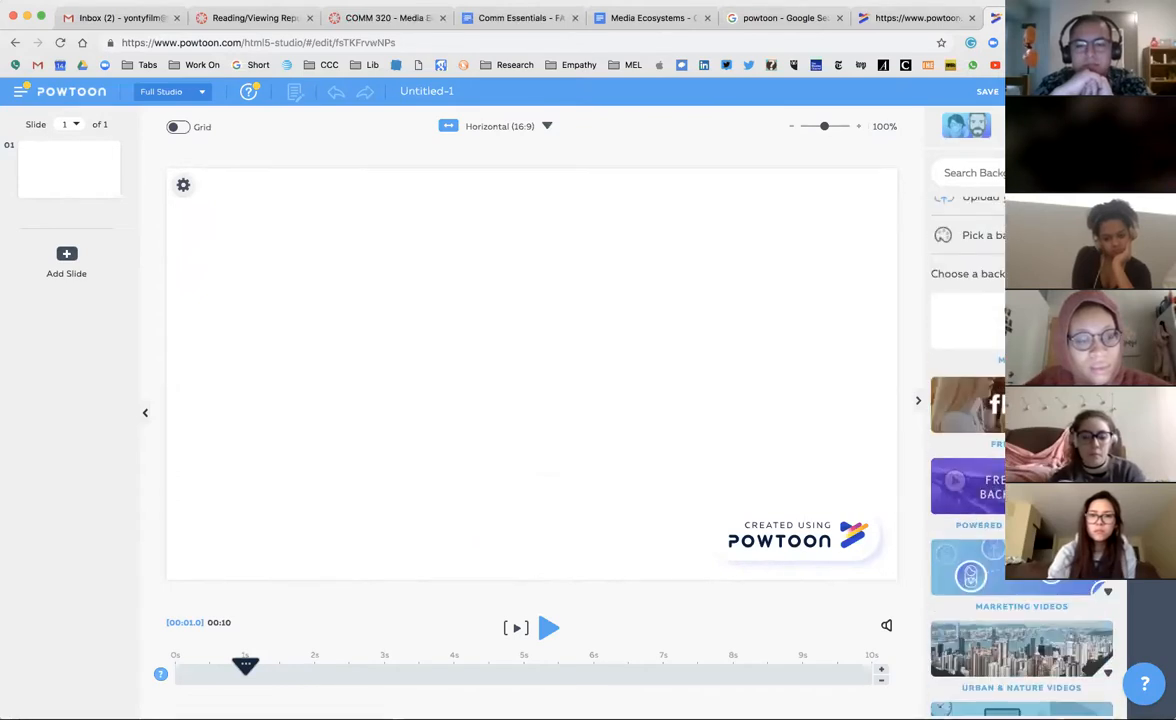
left_click(962, 427)
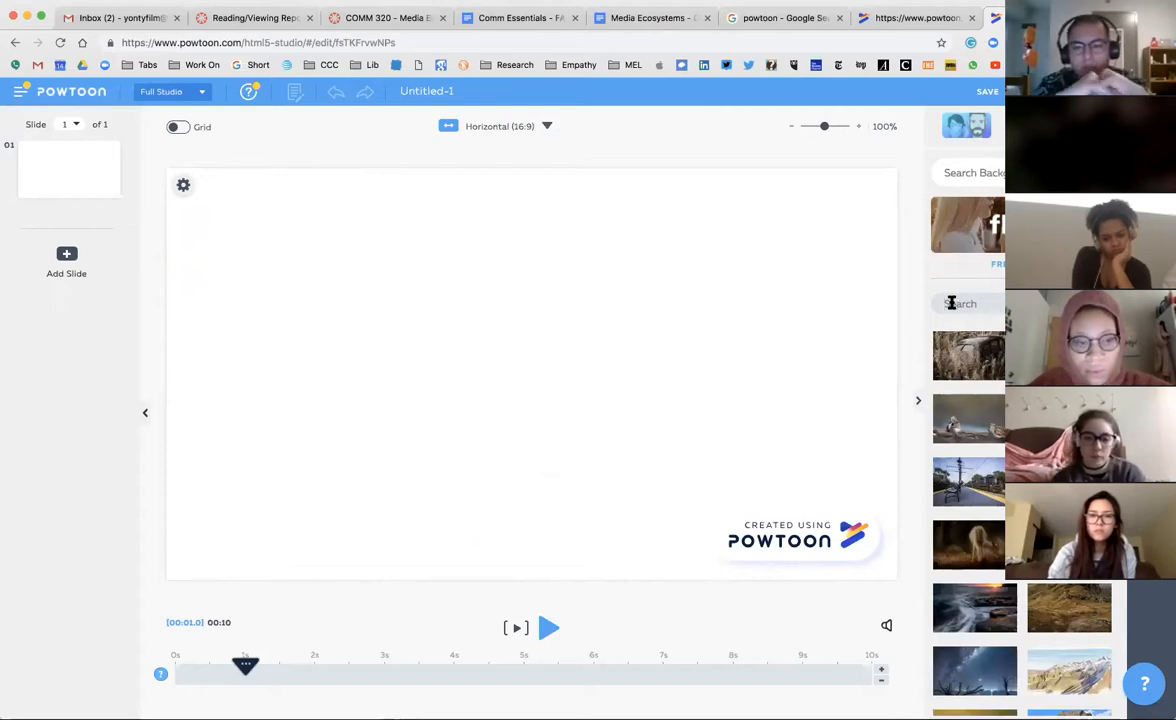
type("US")
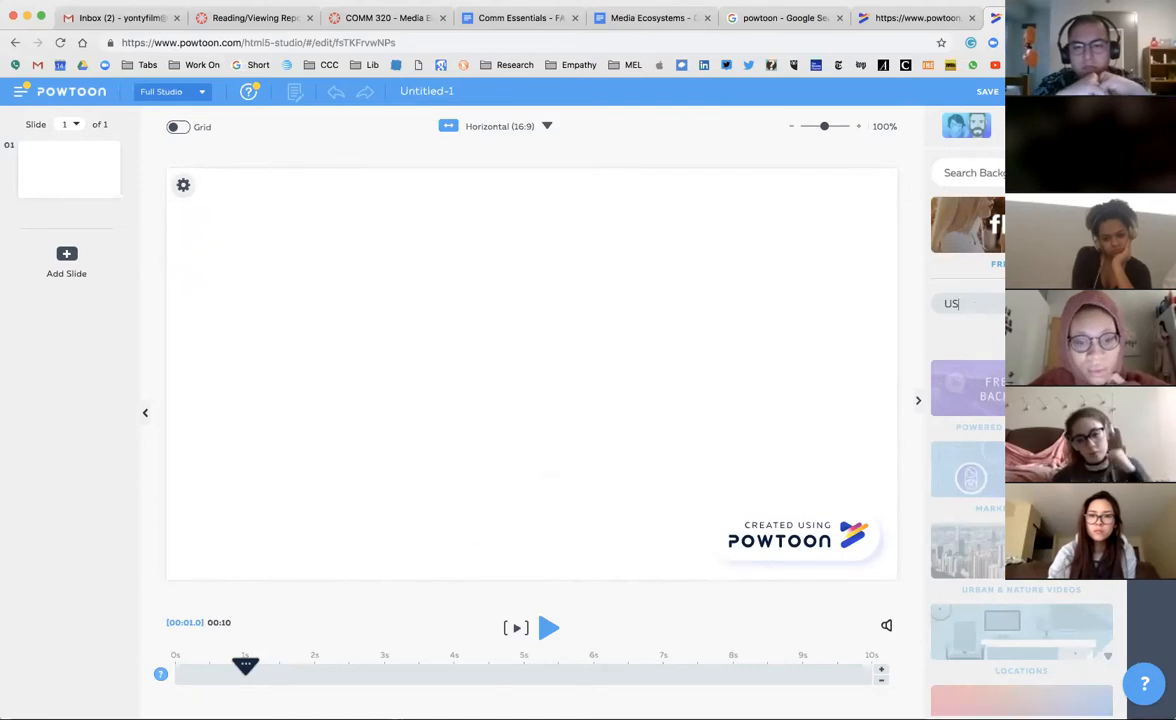
key("Return")
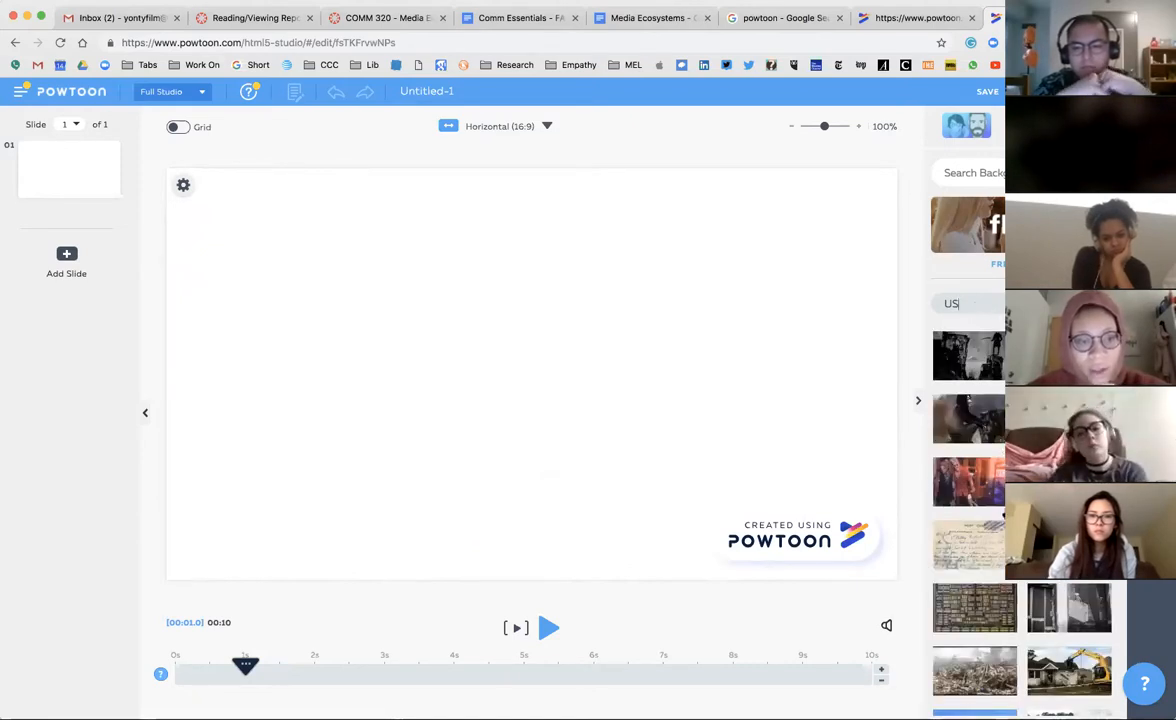
Step: Apply the yellow Pheasant's eye flower image from the search results as the slide background
scroll(997, 519, "down", 4)
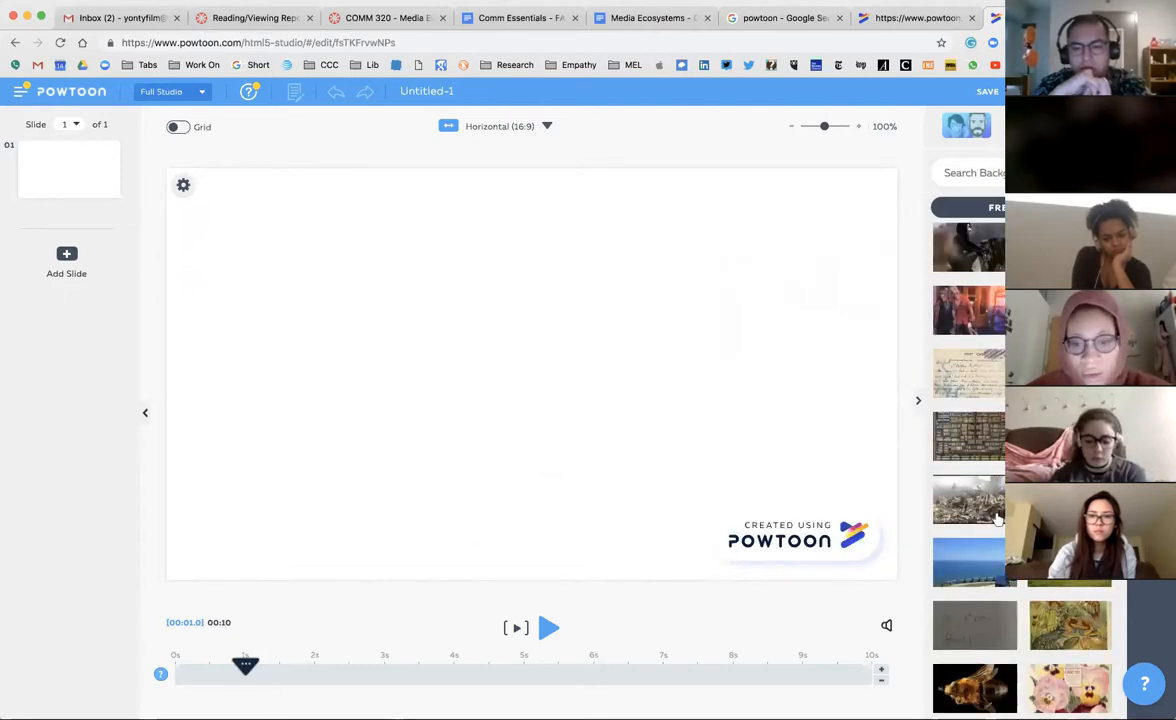
scroll(997, 519, "down", 3)
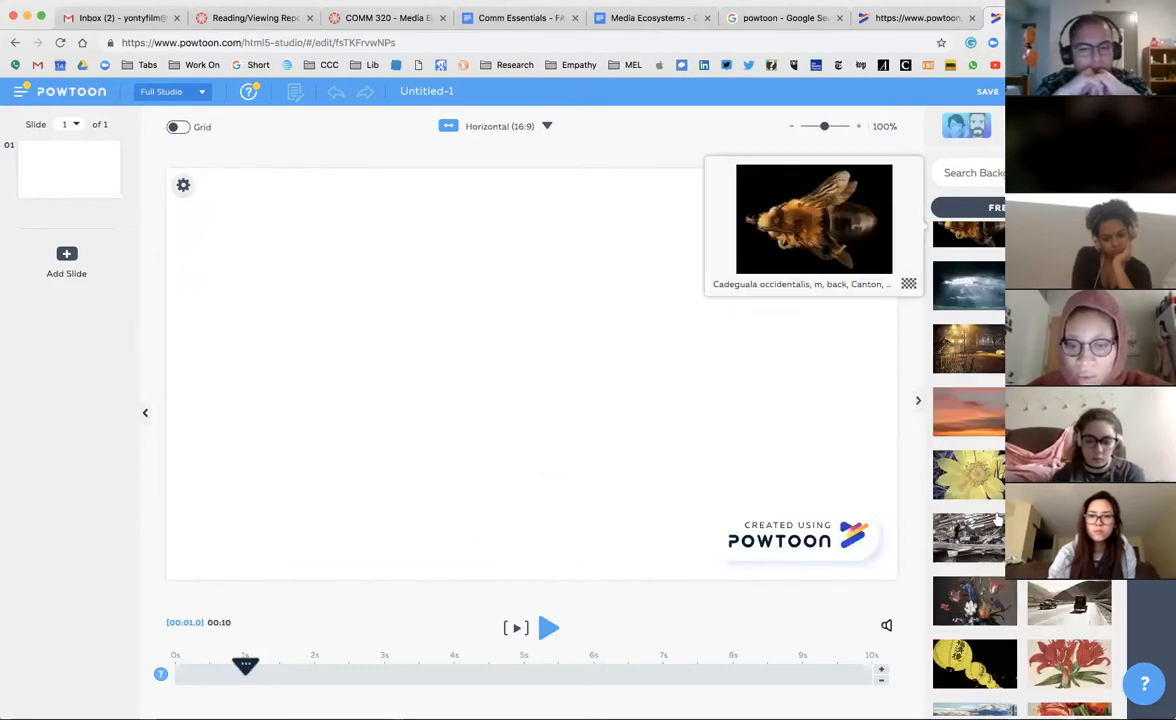
mouse_move(997, 519)
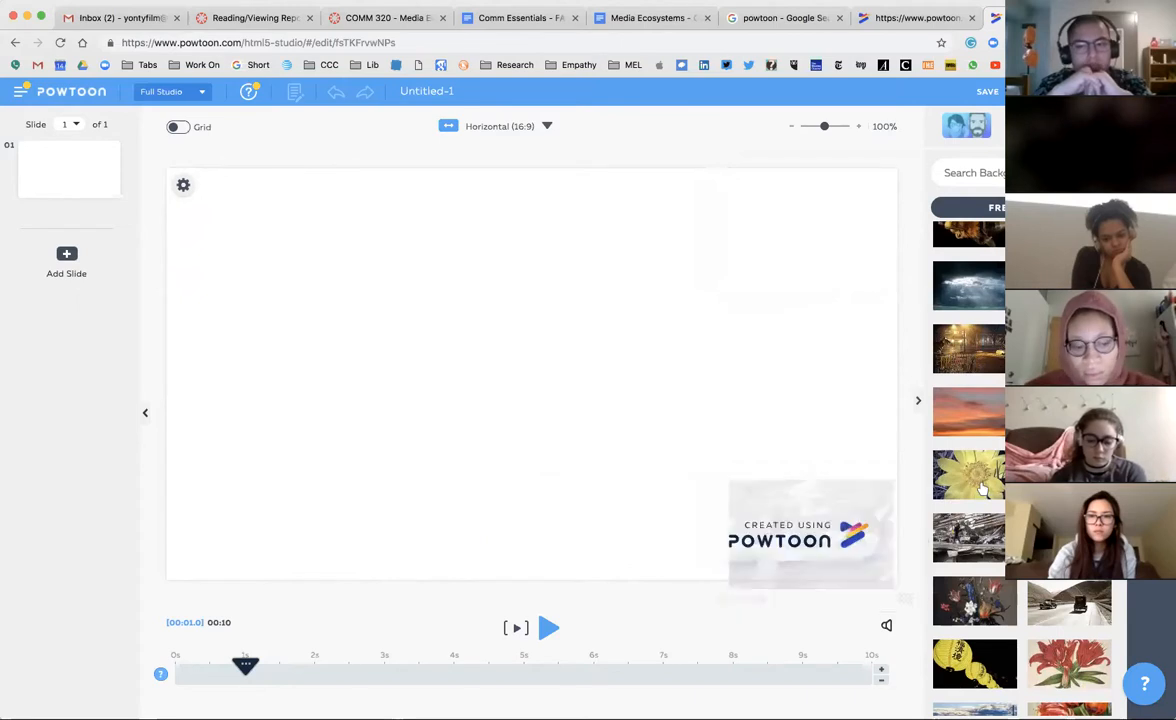
mouse_move(983, 488)
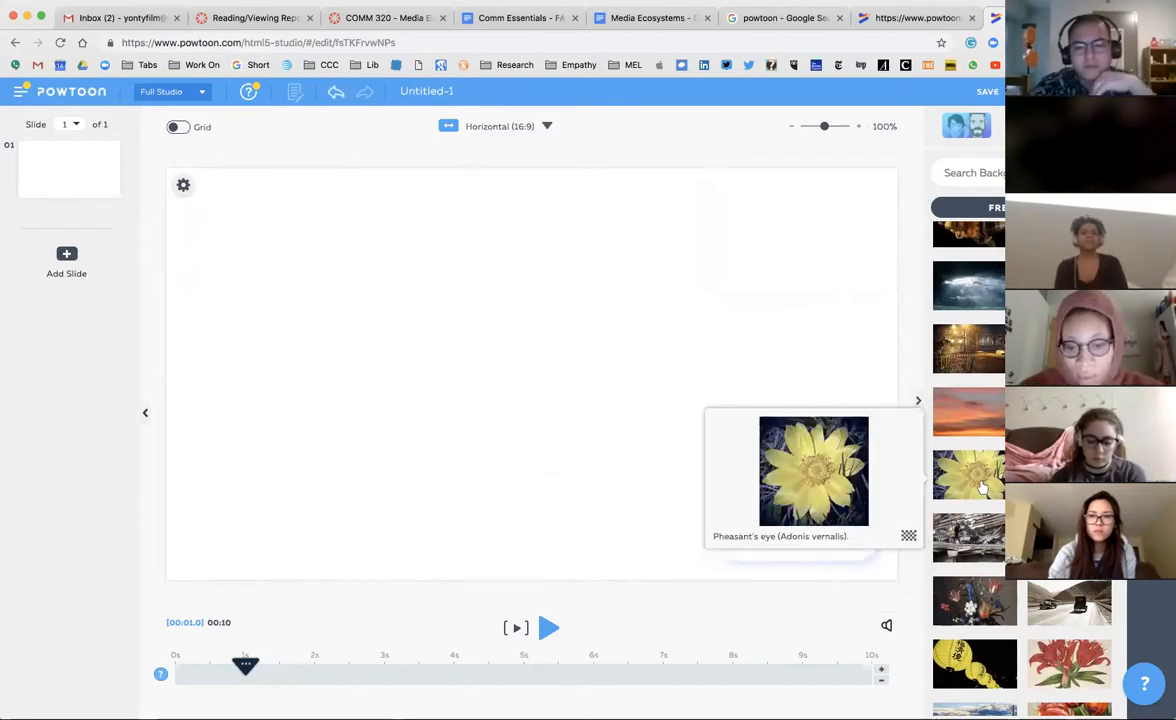
left_click(983, 488)
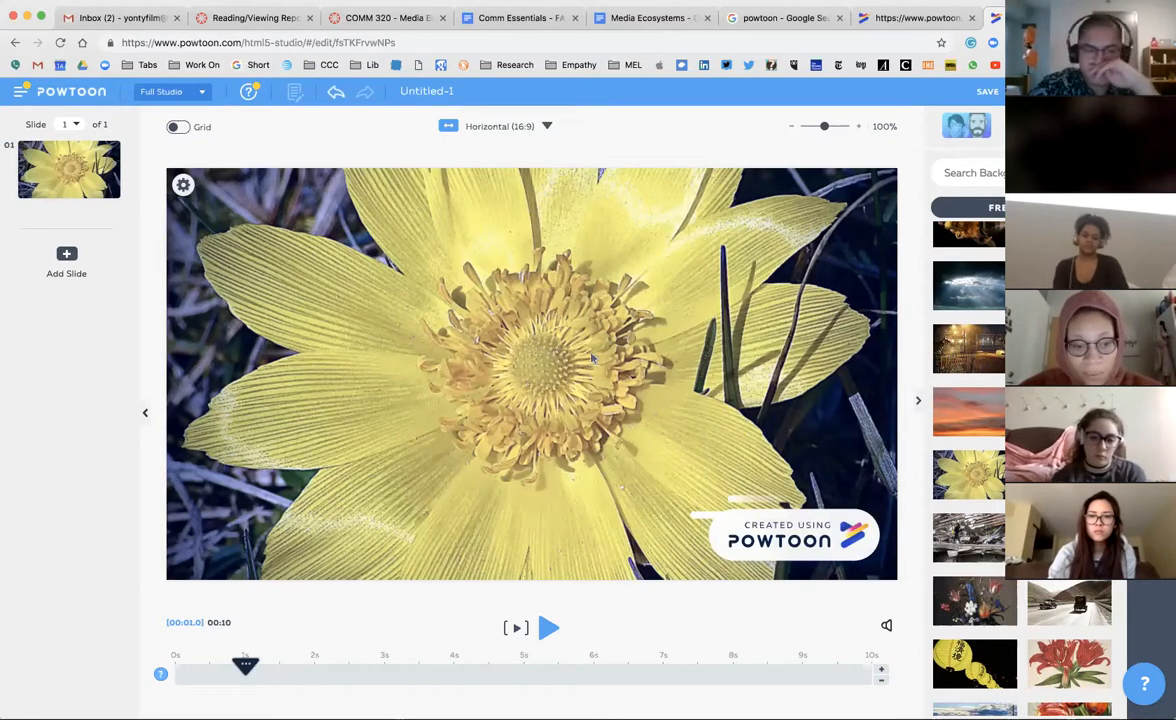
left_click(183, 185)
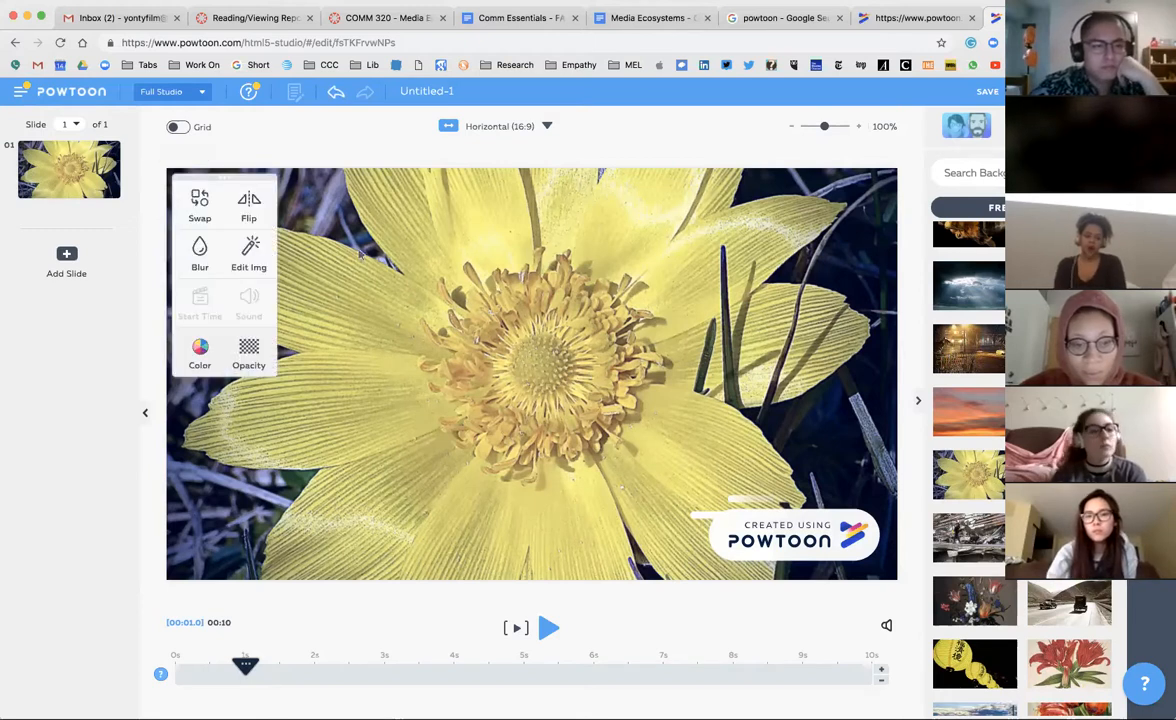
left_click(586, 343)
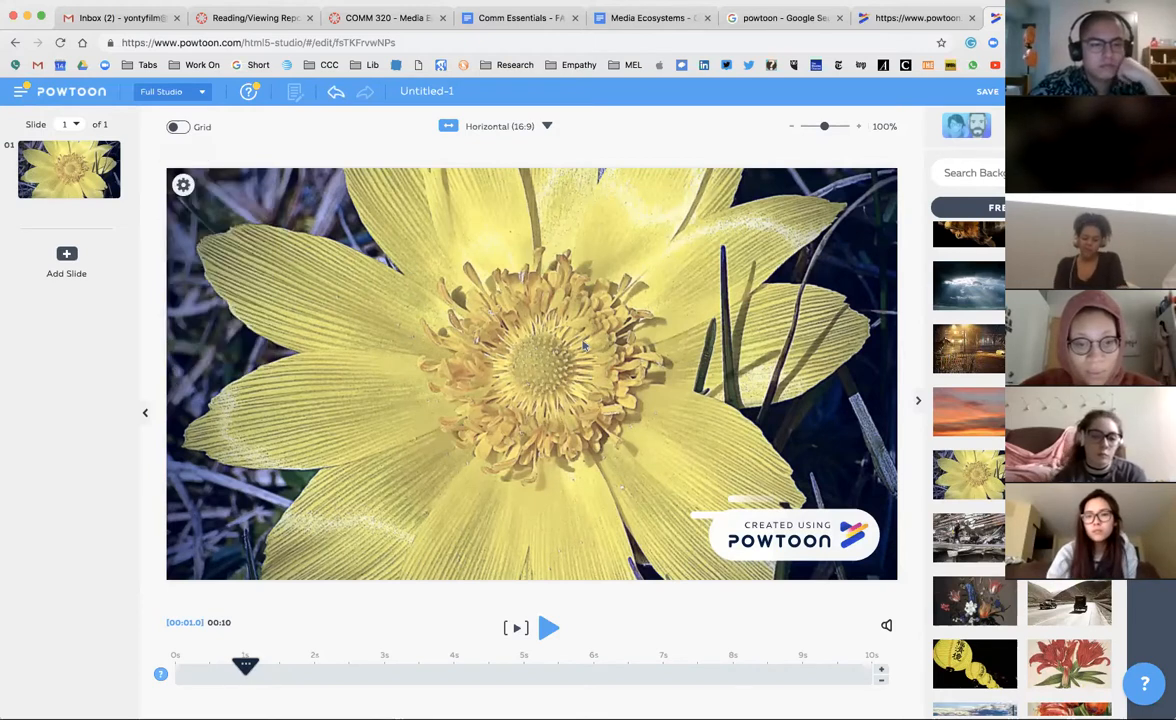
right_click(657, 298)
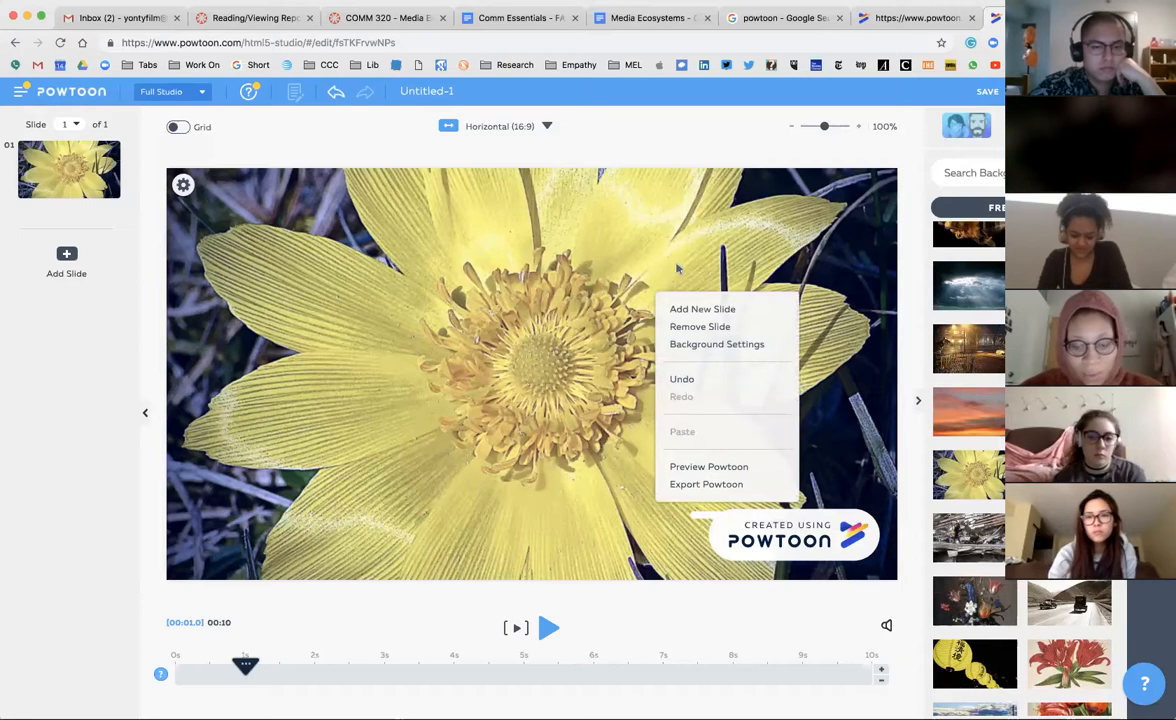
left_click(687, 327)
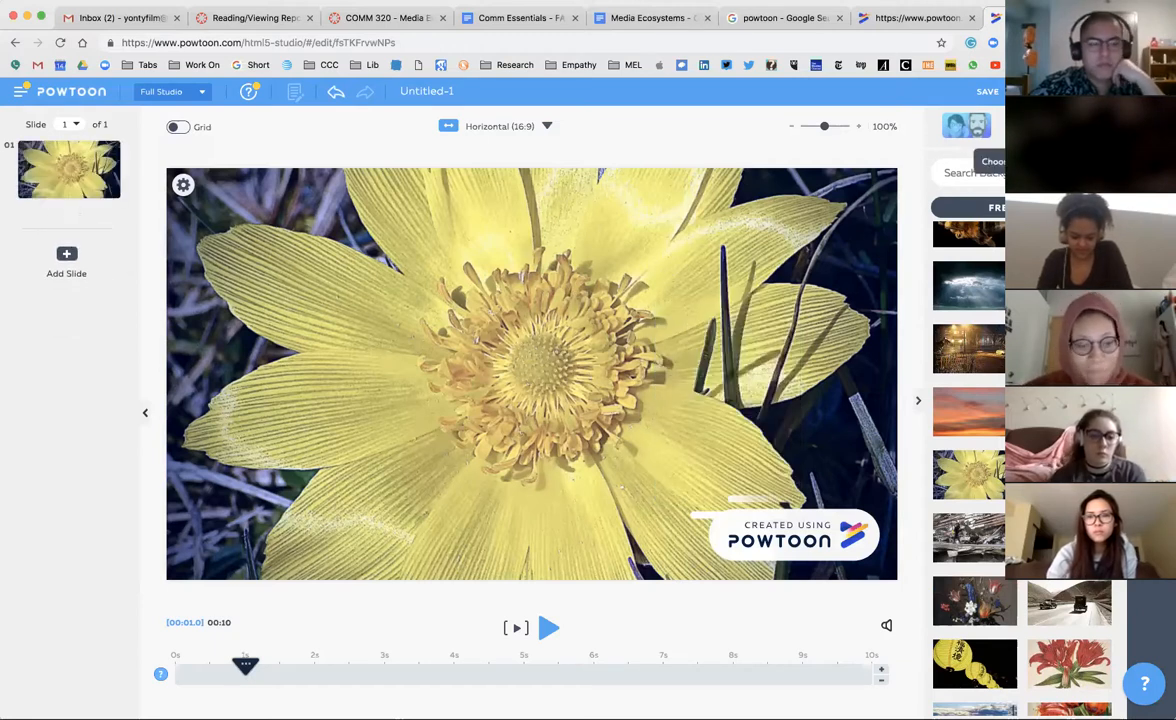
Step: Replace the flower background with the moonlit castle clip from the free background videos
left_click(1022, 207)
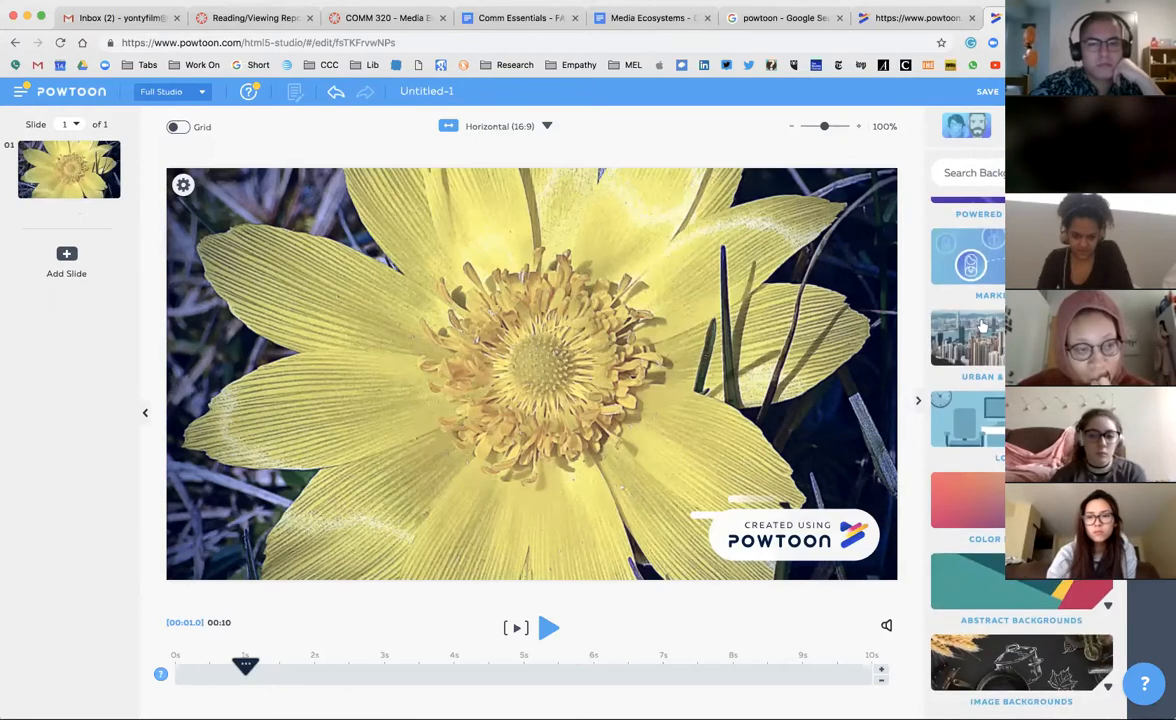
scroll(983, 325, "up", 5)
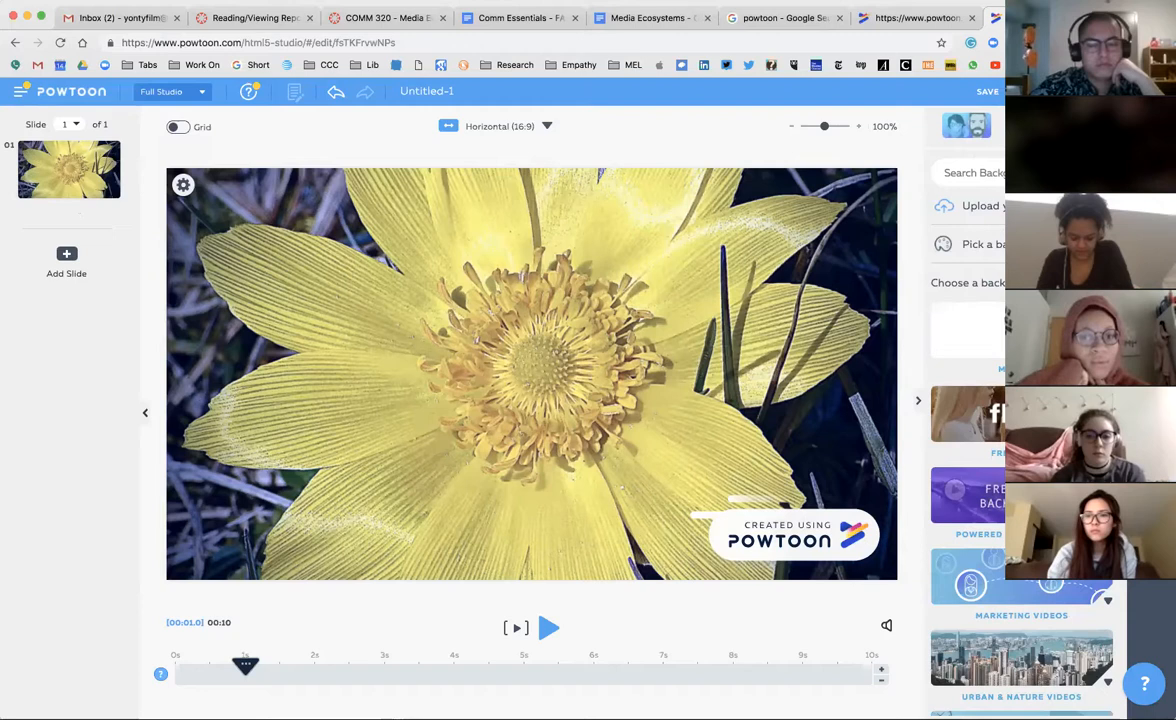
left_click(968, 495)
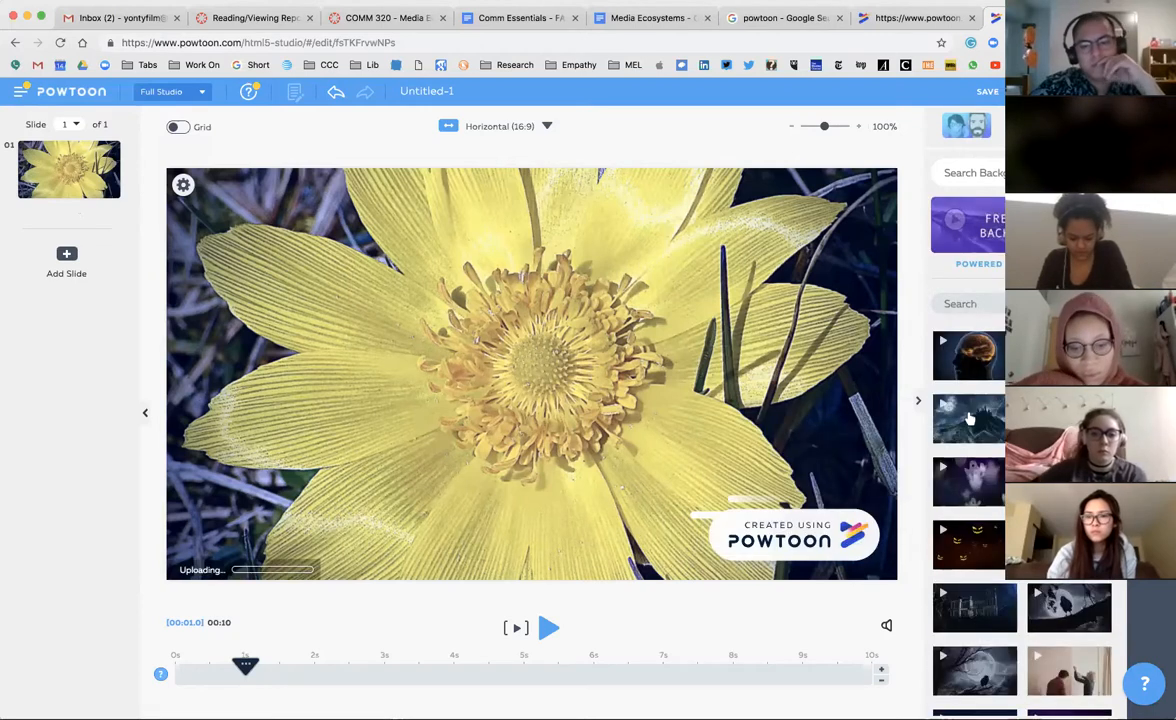
mouse_move(953, 422)
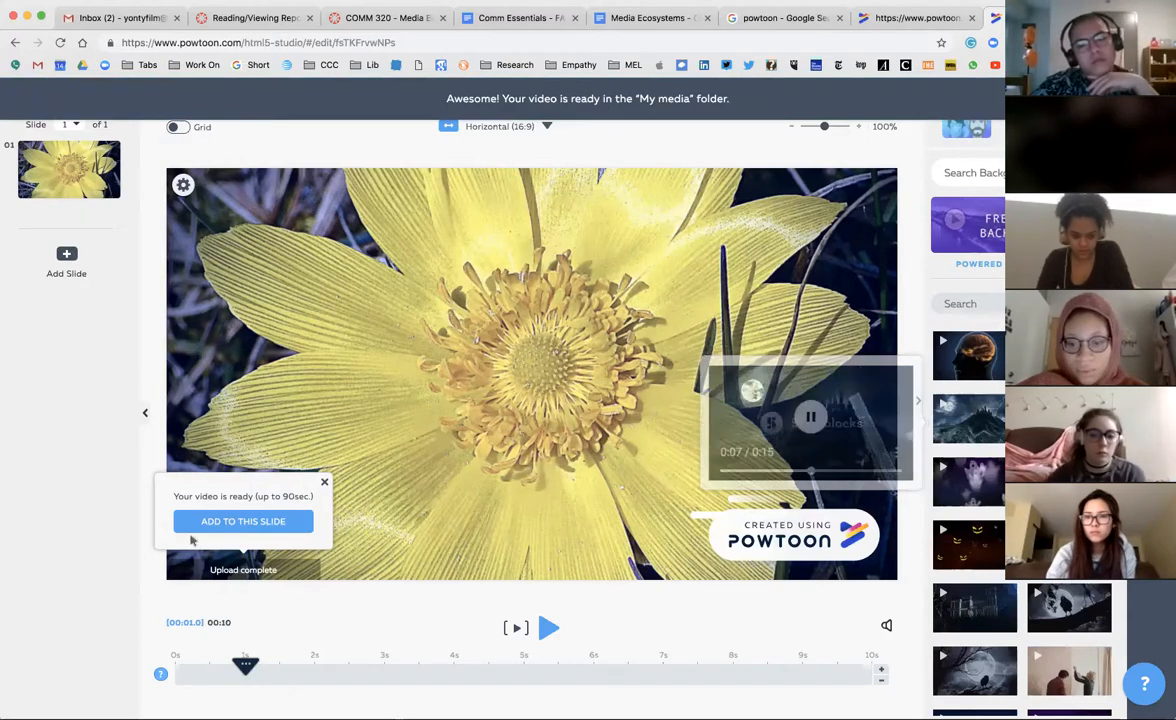
left_click(249, 521)
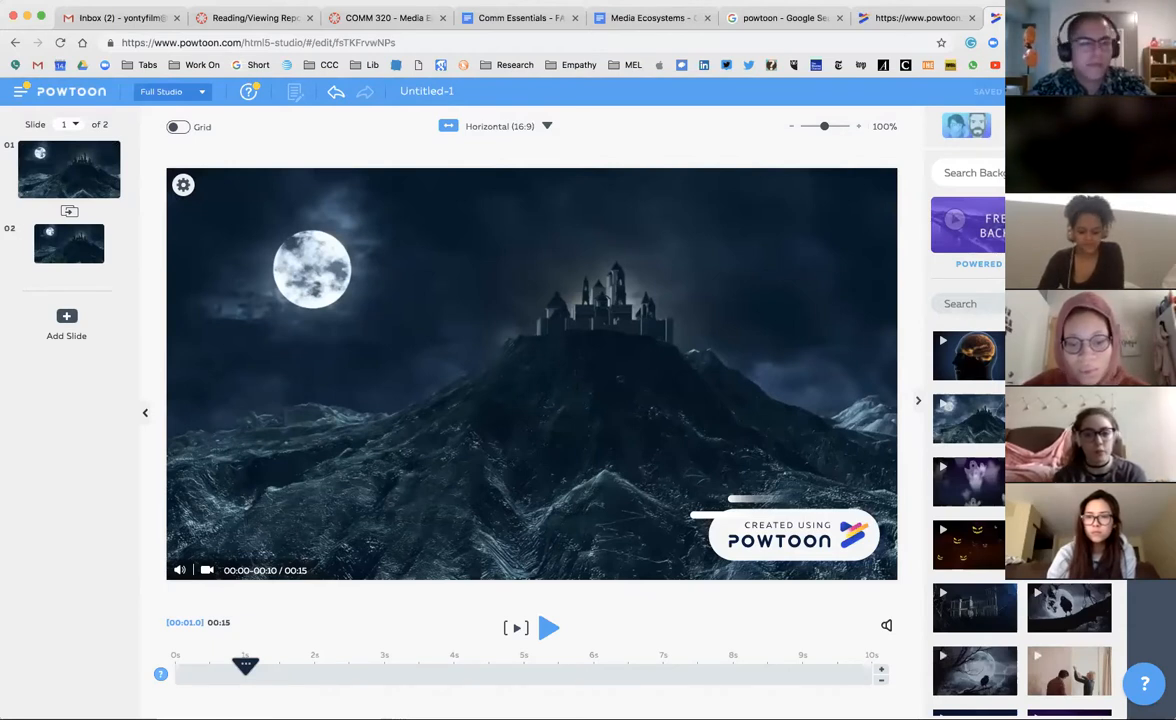
Step: Insert the designed title with a folded red ribbon banner on the first slide
left_click(1151, 236)
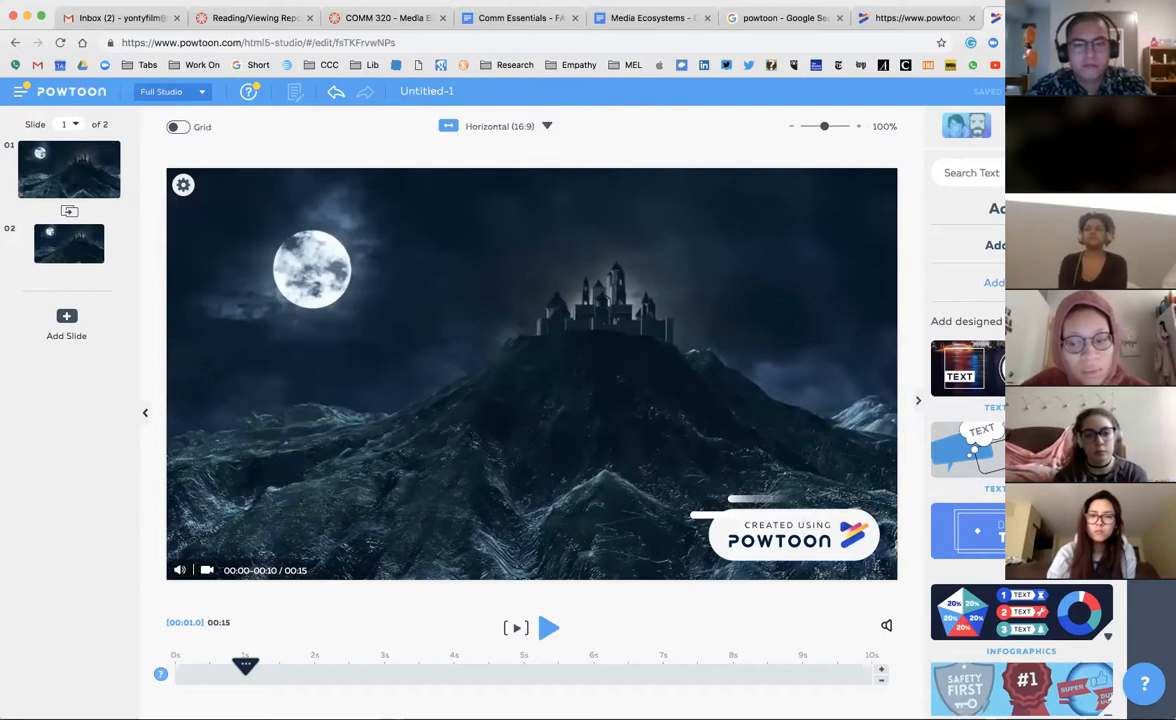
scroll(1020, 500, "down", 1)
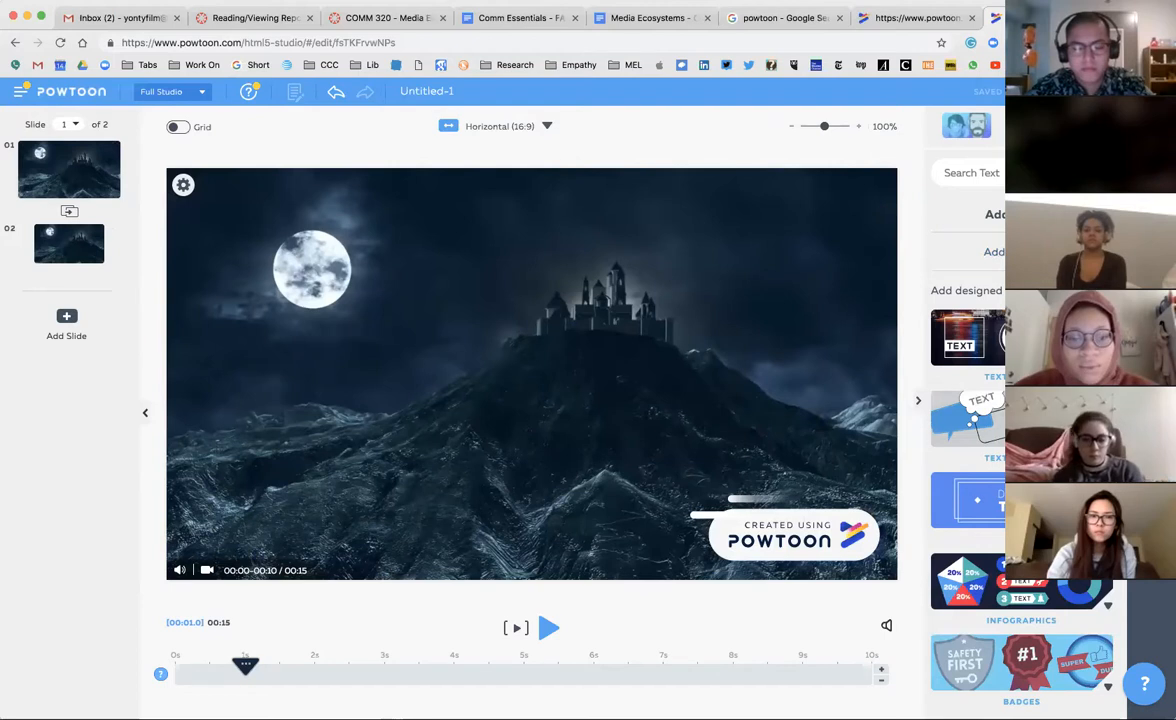
scroll(1020, 450, "down", 5)
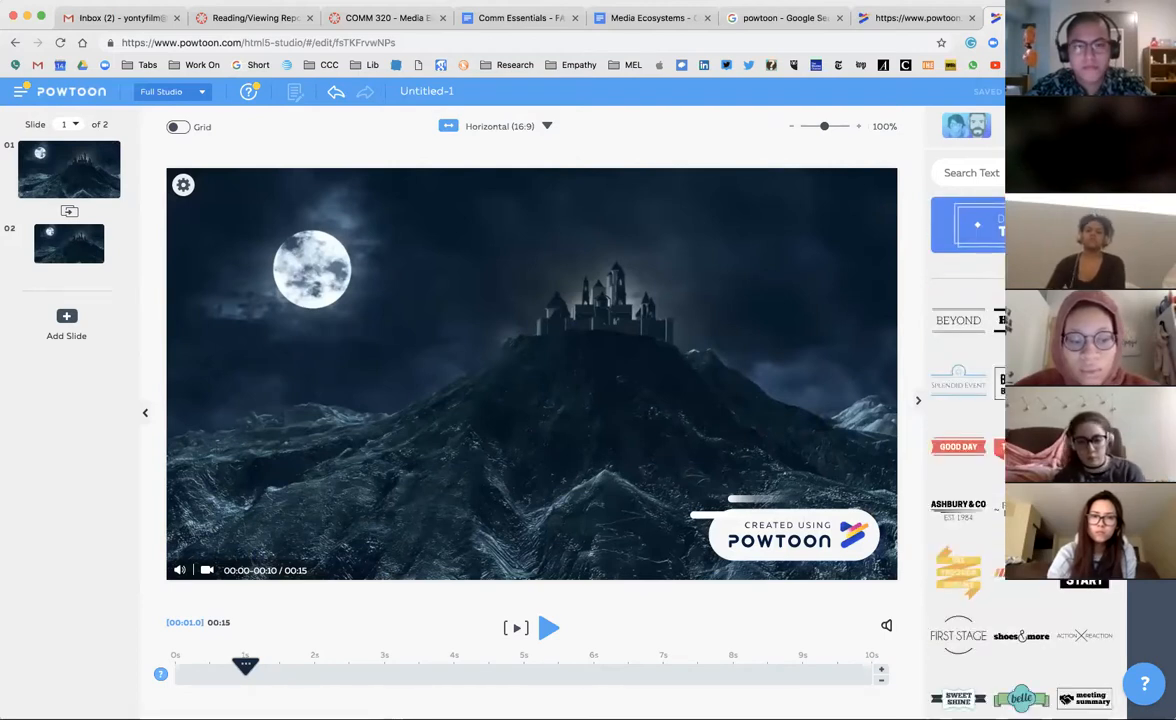
left_click(1022, 320)
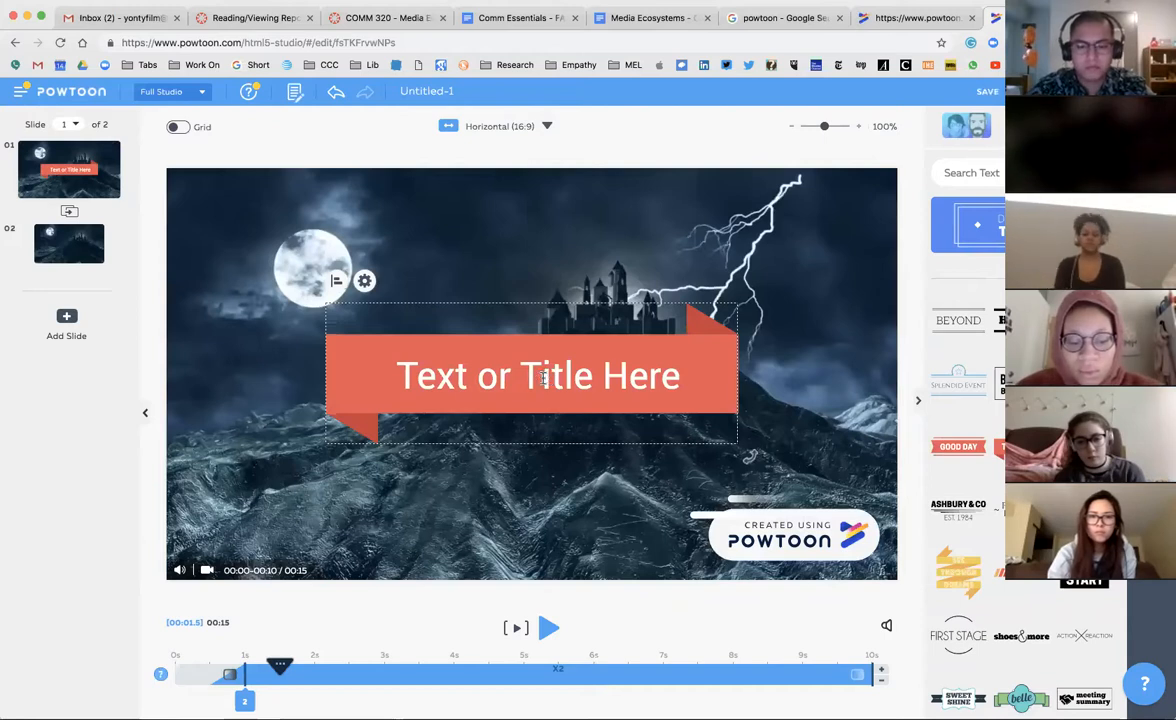
Step: Replace the ribbon's placeholder text with "Hi How Are You?"
double_click(473, 380)
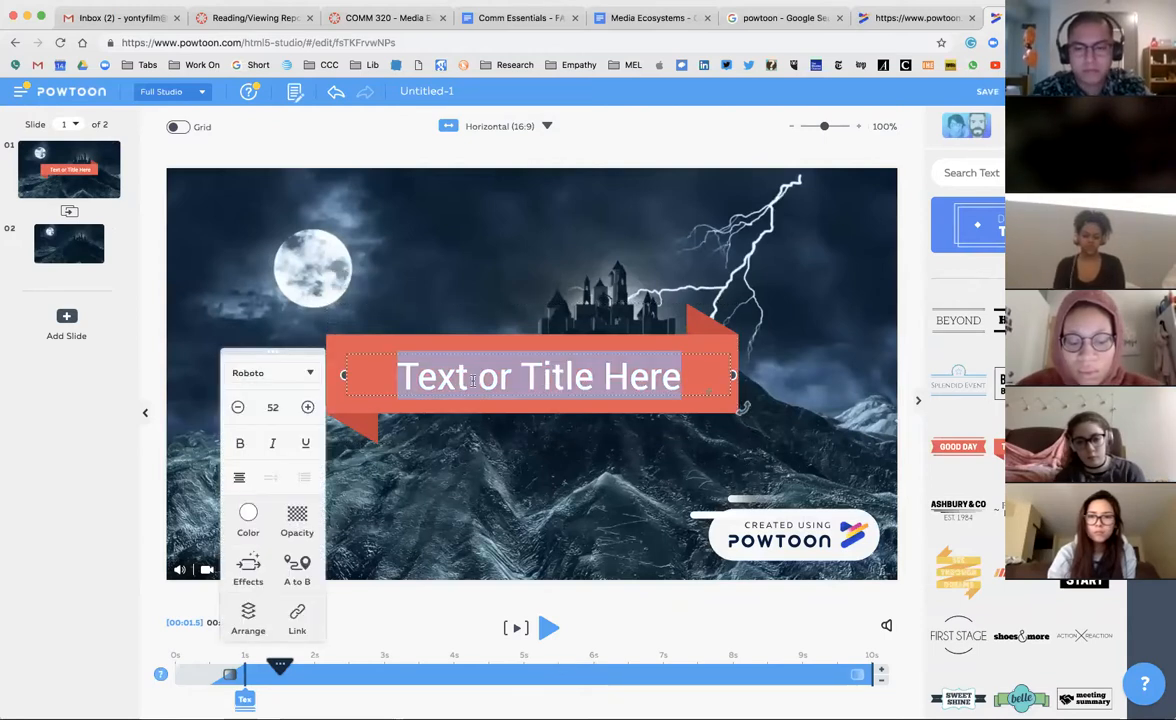
type("Hi How")
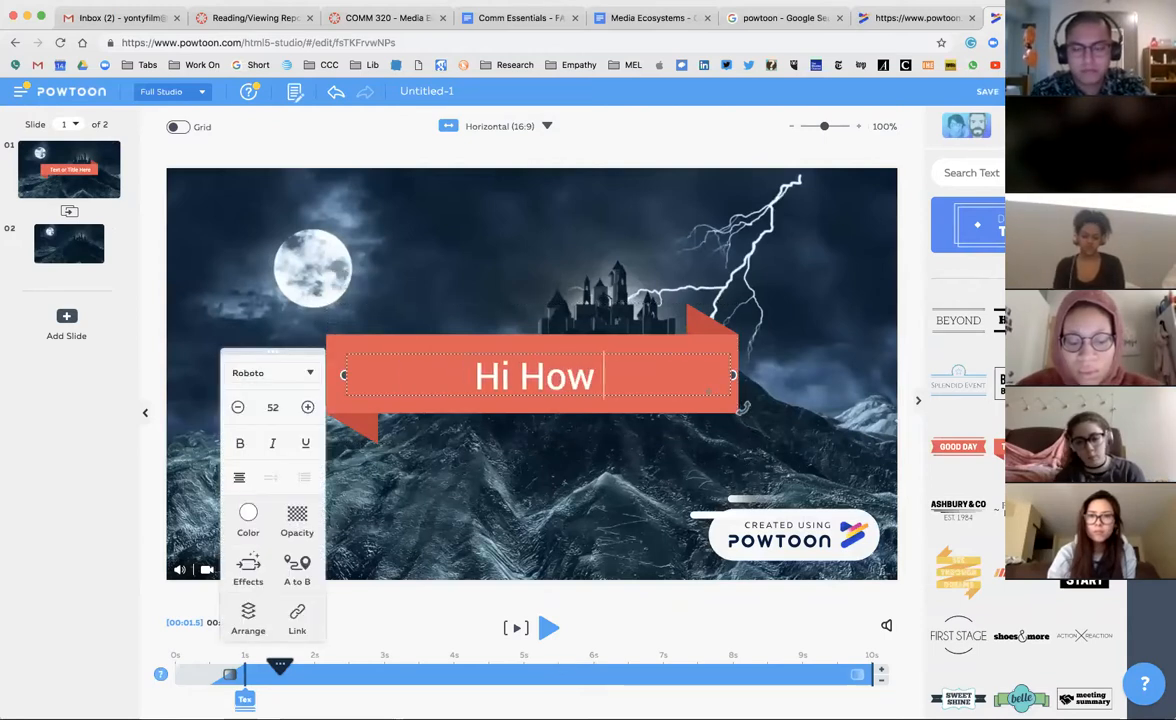
type(" Are YOU")
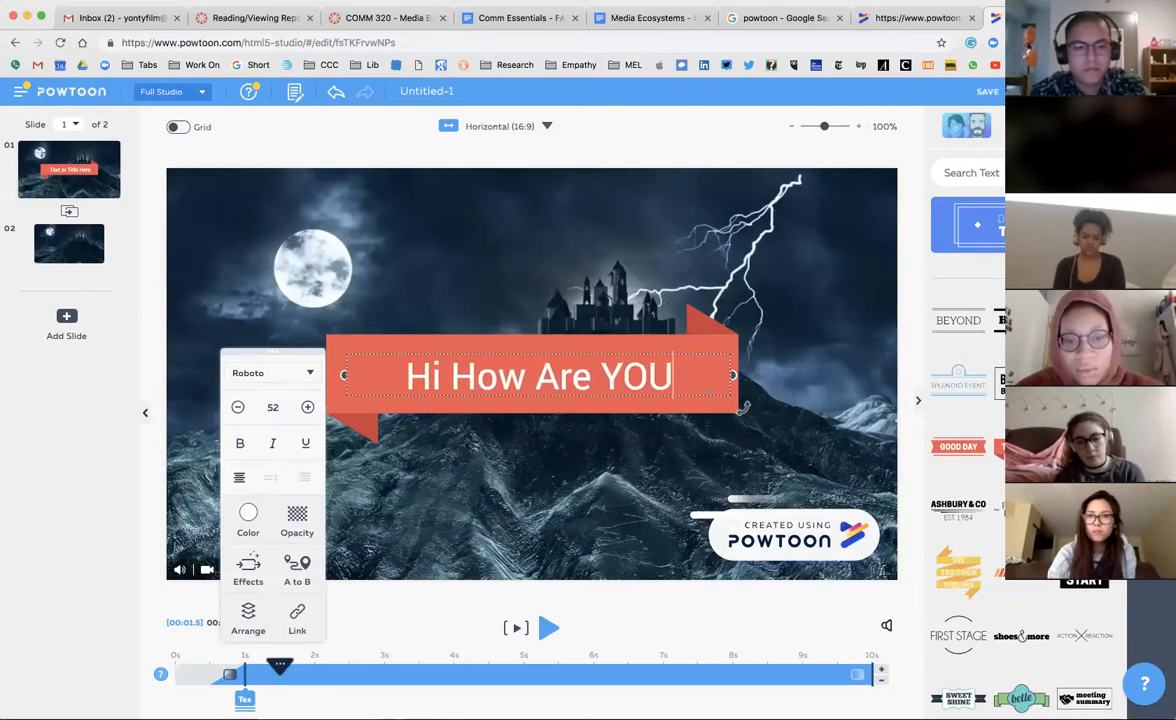
type("?")
key("BackSpace")
key("BackSpace")
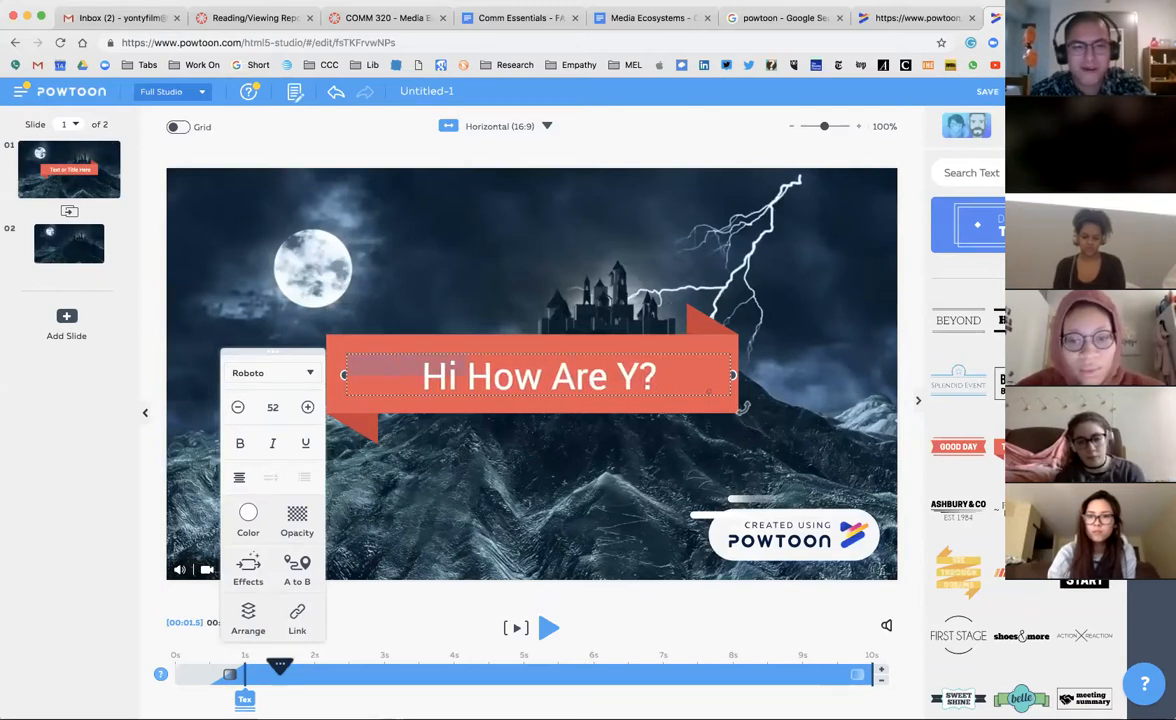
type("ou")
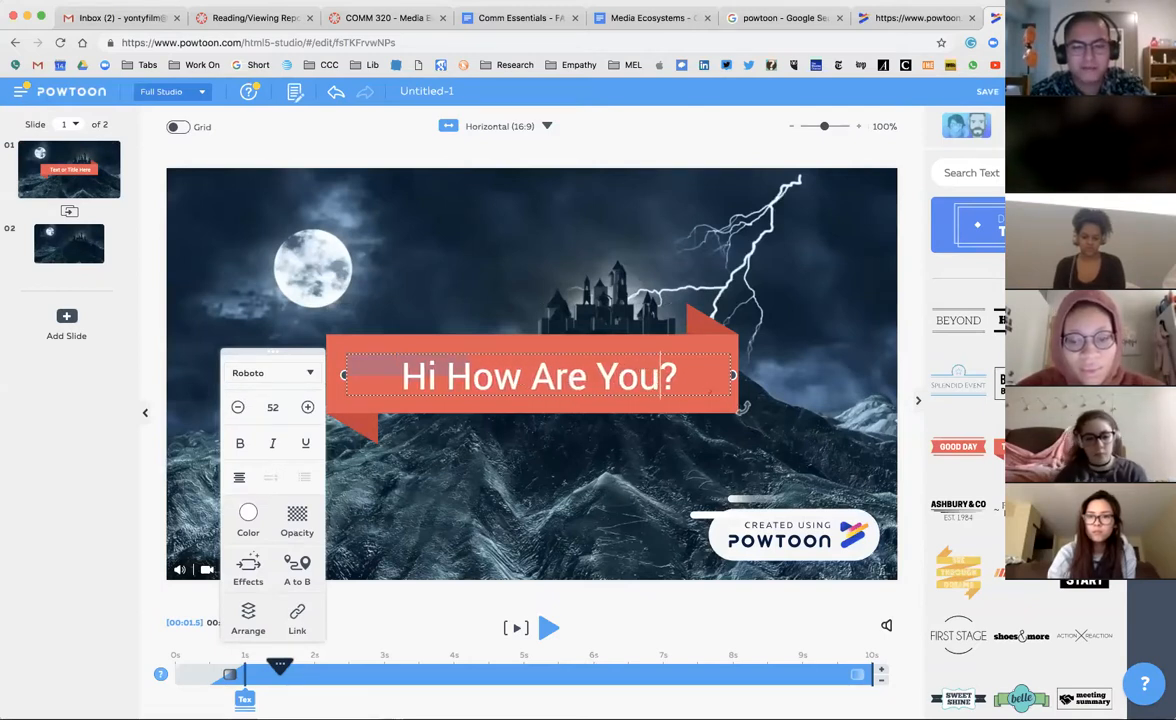
Step: Separate the red ribbon from its text and place "Hi How Are You?" in the slide's upper-right area
left_click(551, 339)
left_click_drag(551, 339, 712, 174)
left_click(690, 357)
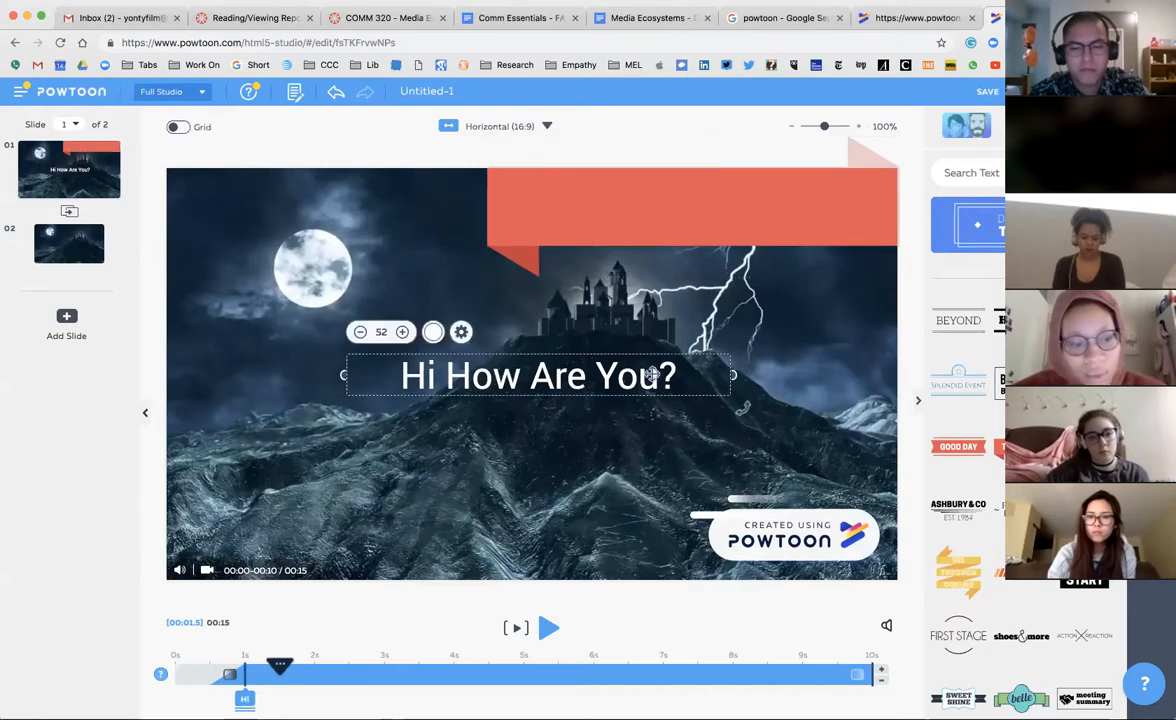
left_click_drag(690, 357, 755, 193)
Step: Move the red ribbon away from the text to the slide's lower left and delete it
left_click(668, 240)
left_click_drag(668, 240, 425, 476)
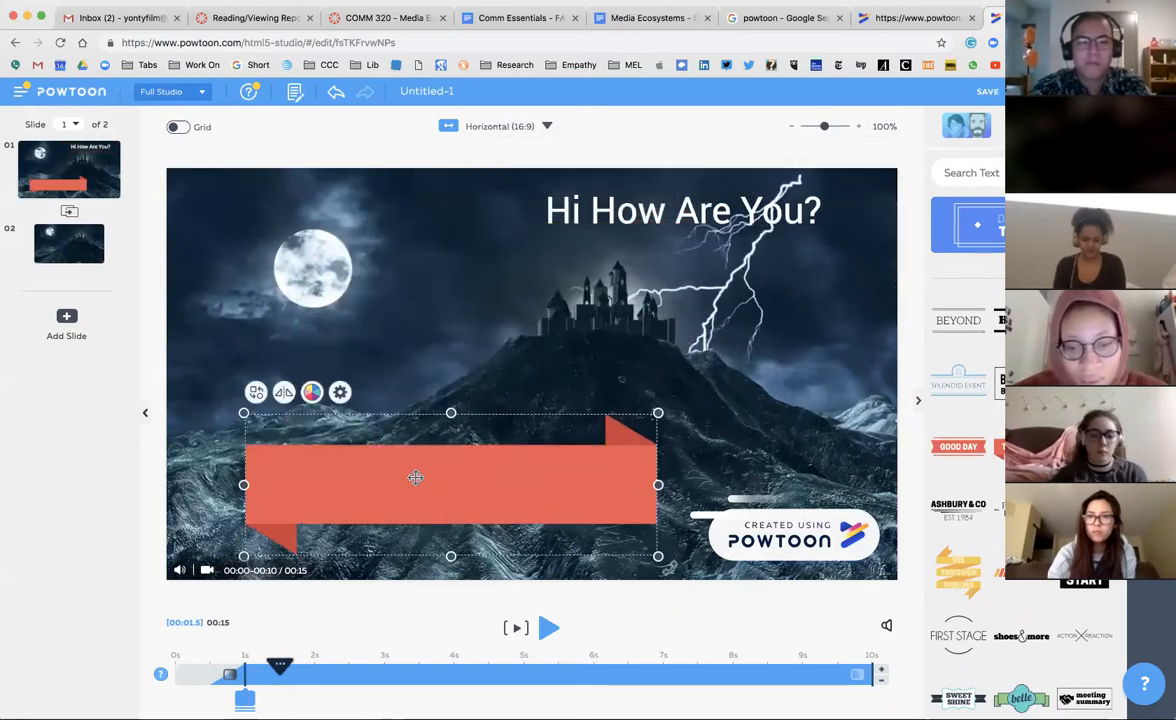
key("Delete")
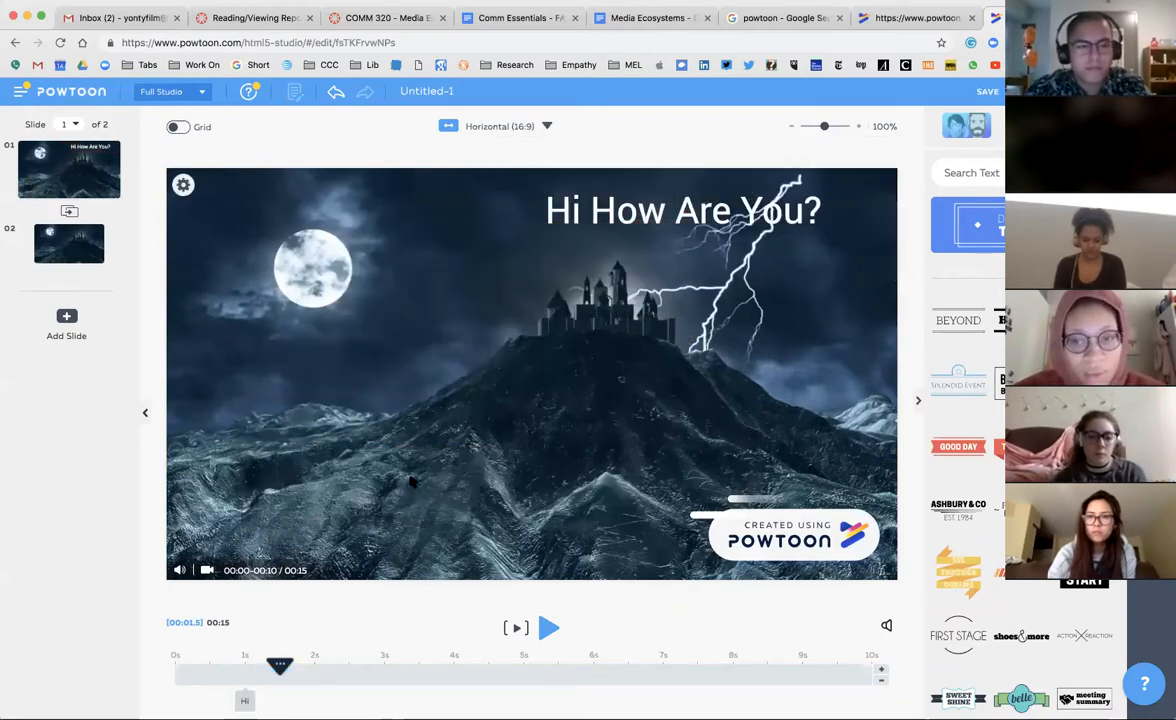
Step: Recolour the "Hi How Are You?" title teal (#34D7B6) and move it to the upper centre of the slide
left_click(610, 200)
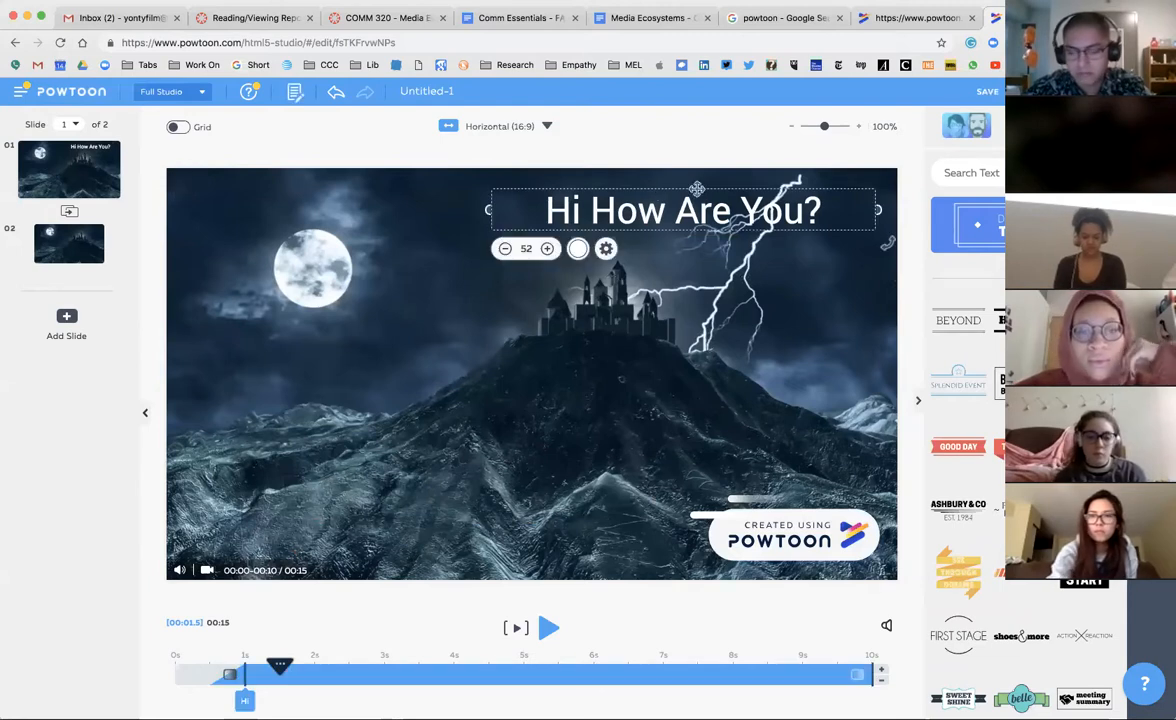
left_click(684, 188)
left_click(684, 190)
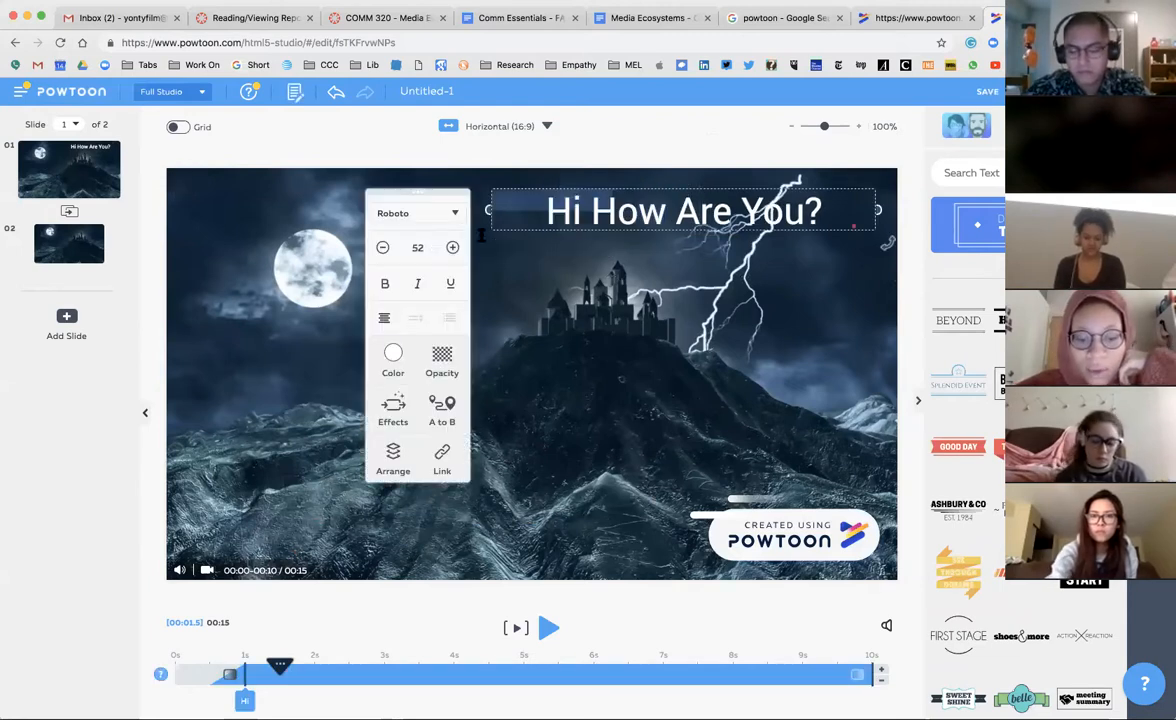
left_click(393, 355)
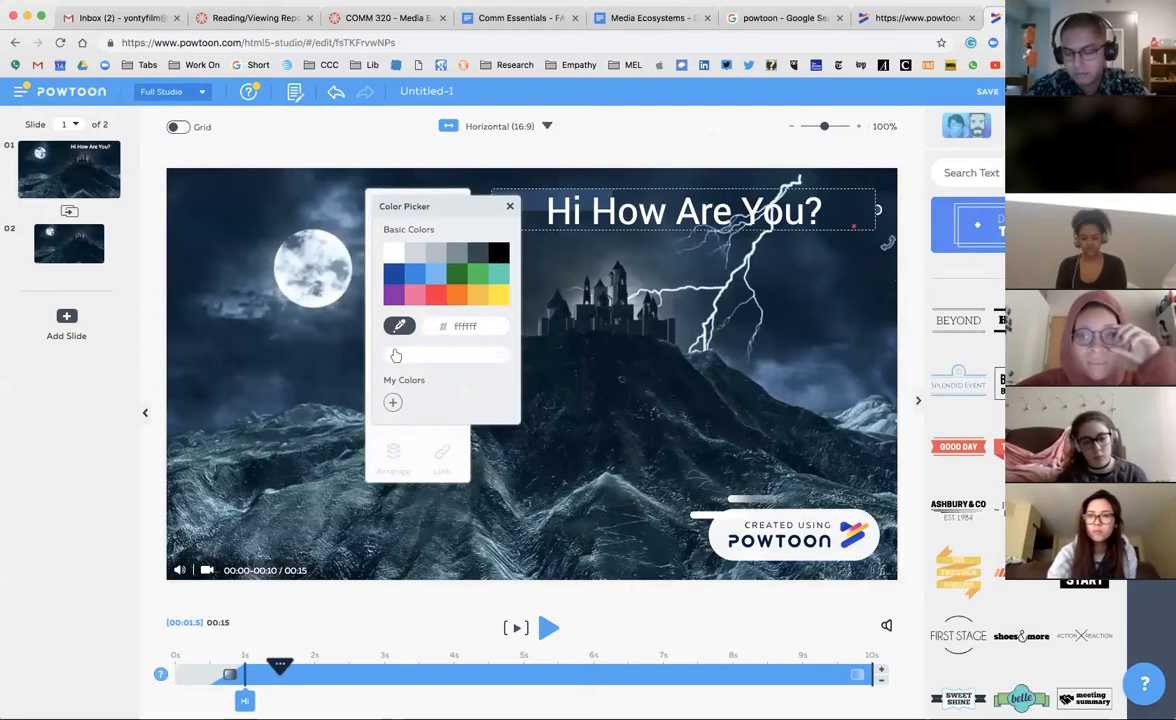
left_click(498, 273)
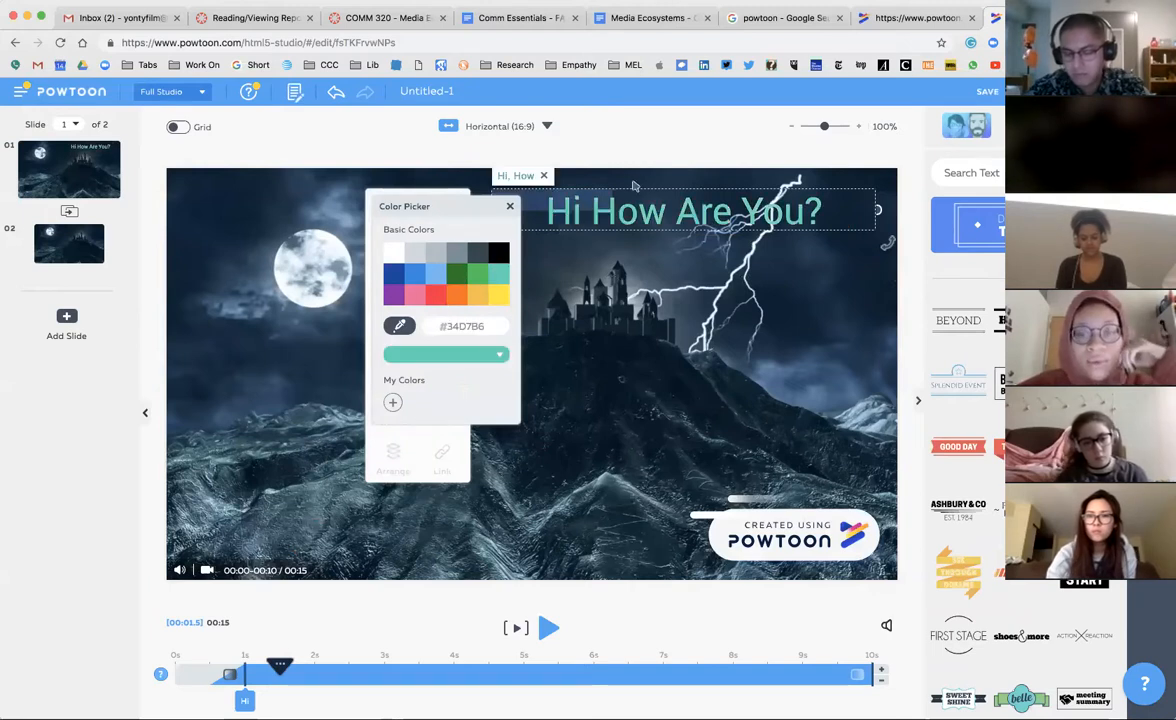
left_click(630, 187)
left_click_drag(634, 185, 478, 177)
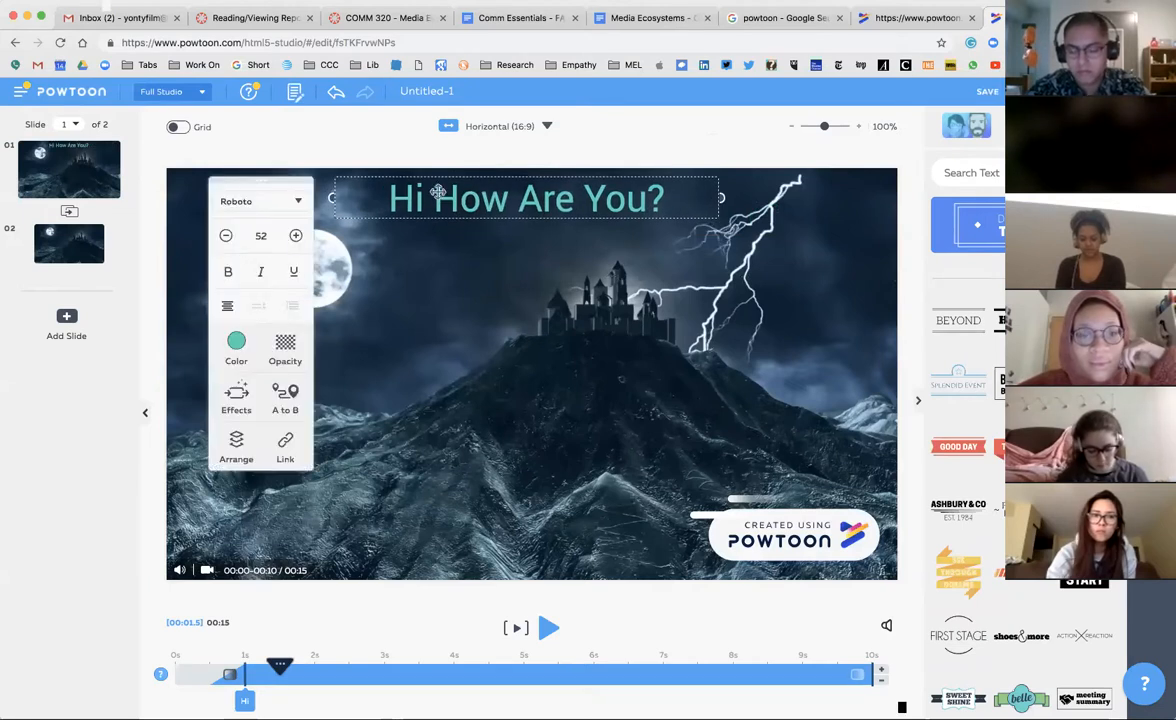
Step: Set the title's font size to 55 and try the underline, italic and bold styles, leaving the text without underline
left_click(296, 236)
left_click(296, 236)
left_click(296, 236)
left_click(293, 272)
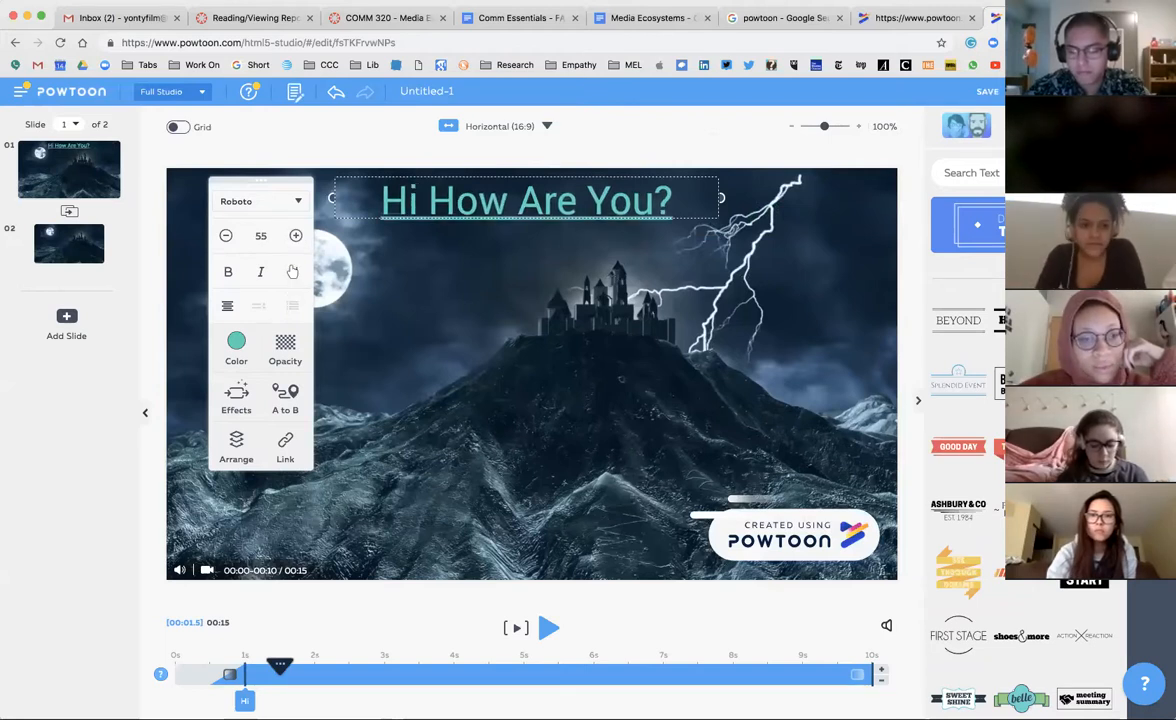
left_click(260, 277)
left_click(260, 277)
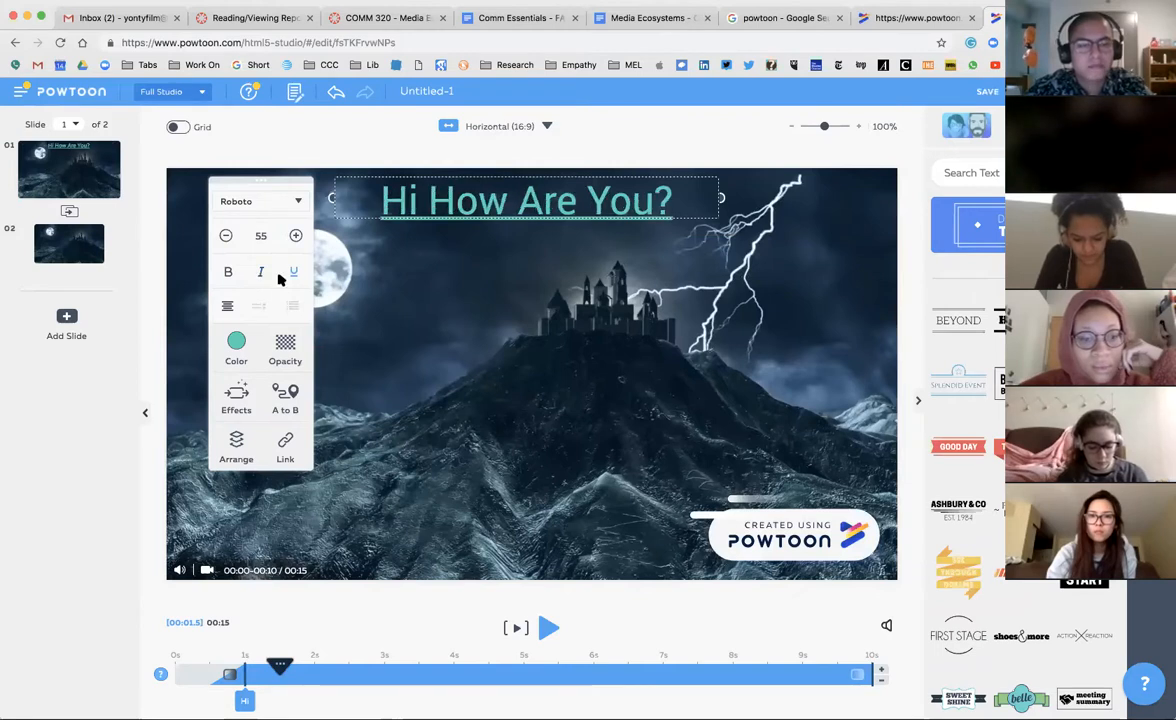
left_click(228, 273)
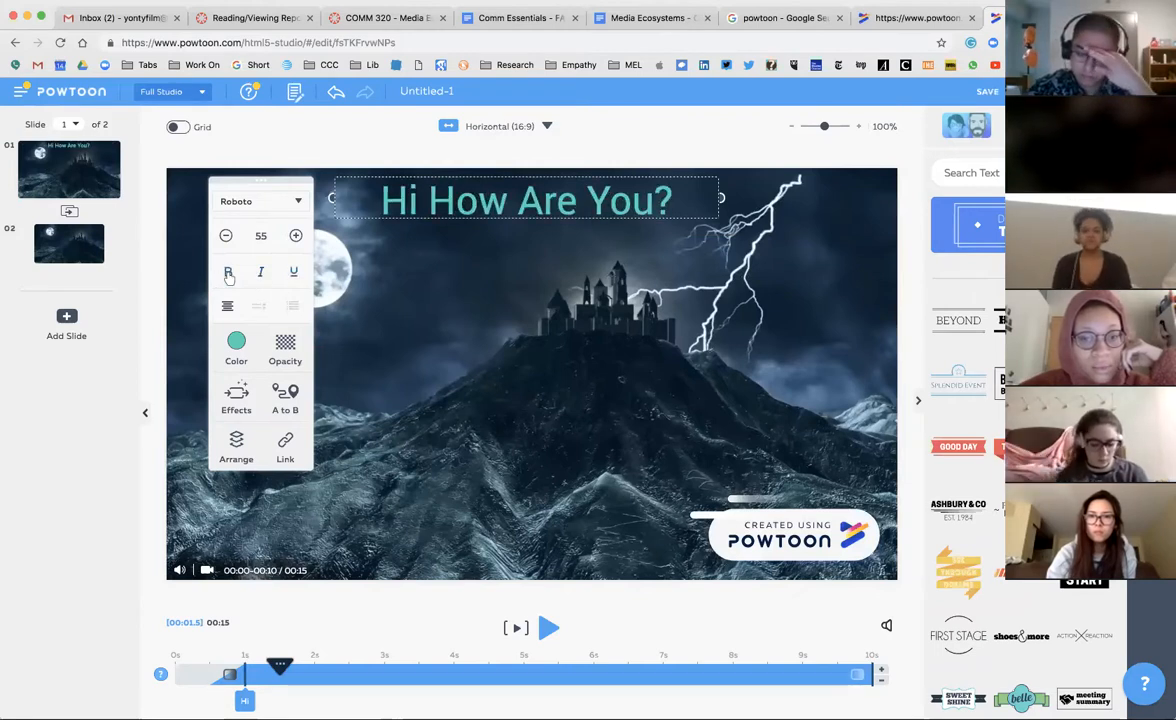
Step: Set the title's enter effect to the word-by-word Scale and preview the slide from the 1.5-second mark
left_click(237, 394)
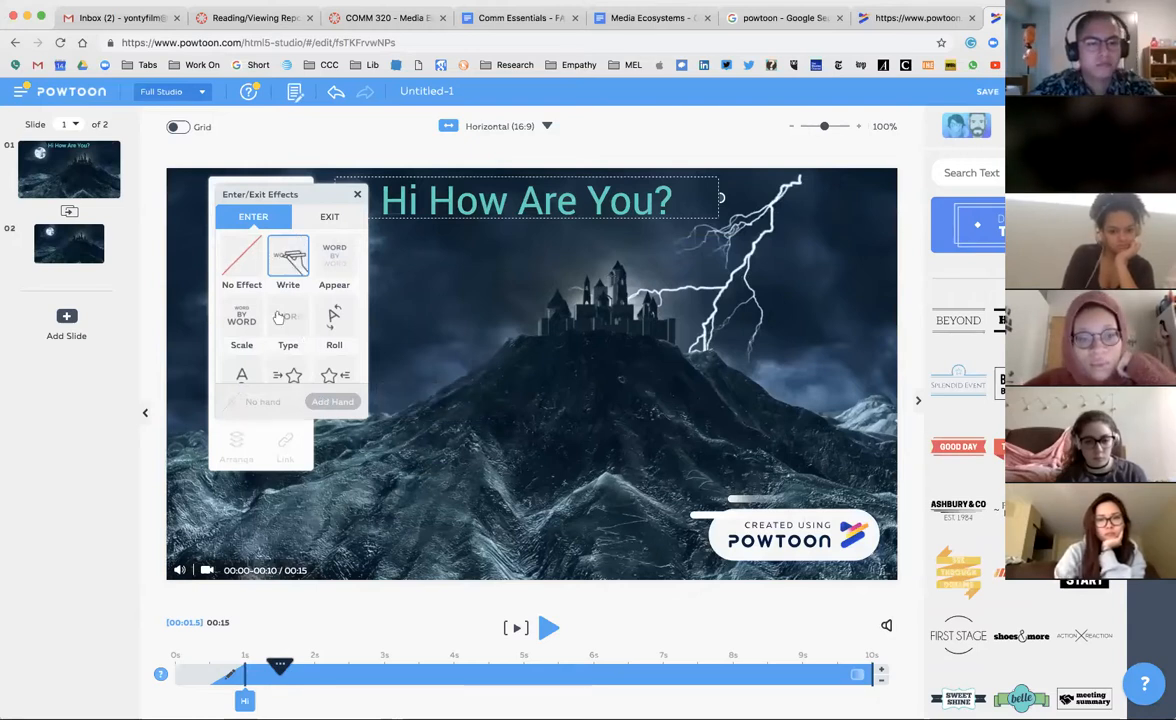
left_click(240, 318)
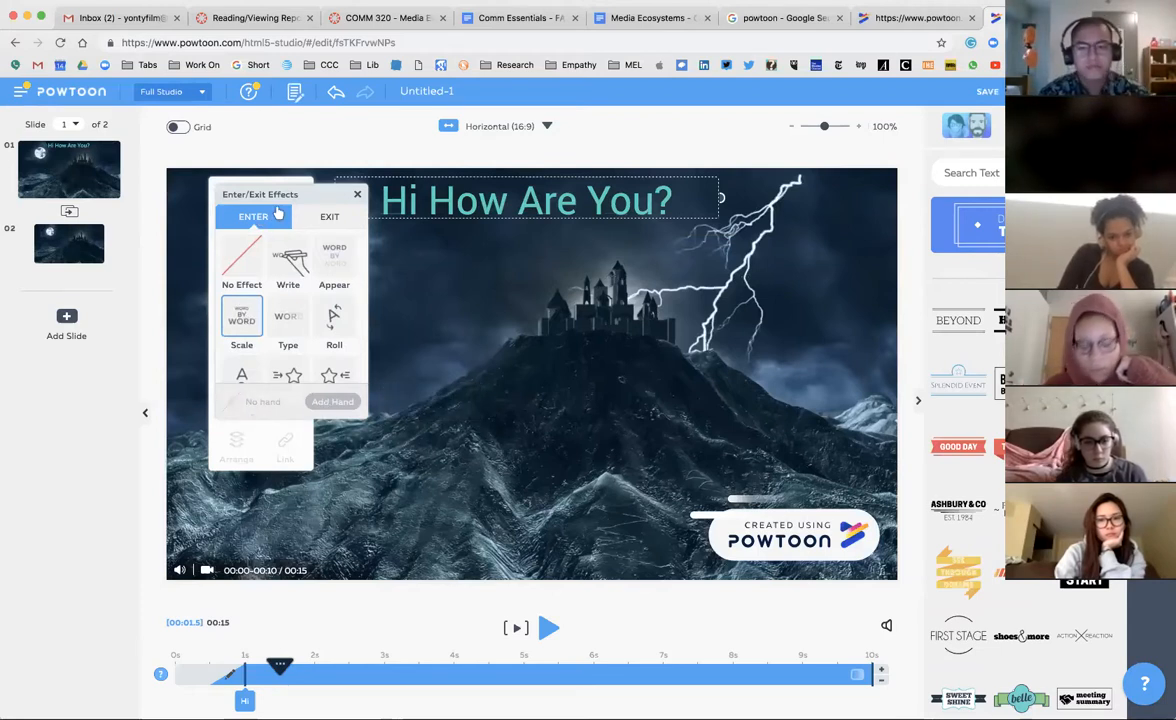
left_click(358, 196)
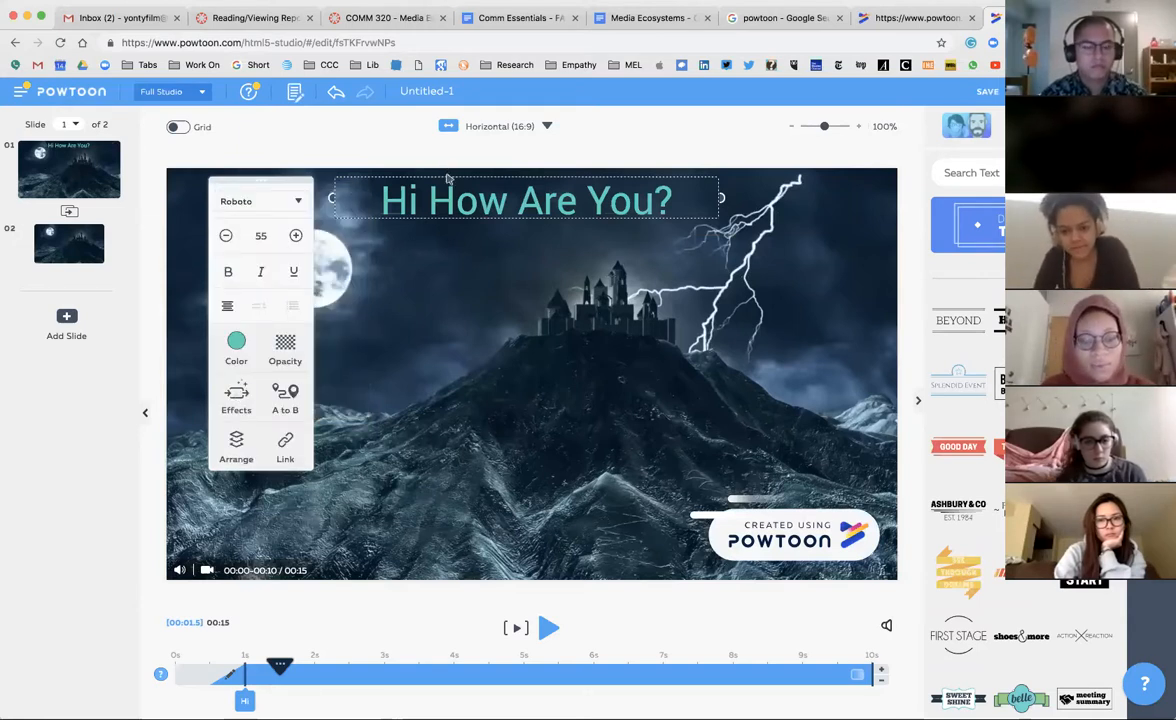
left_click(488, 450)
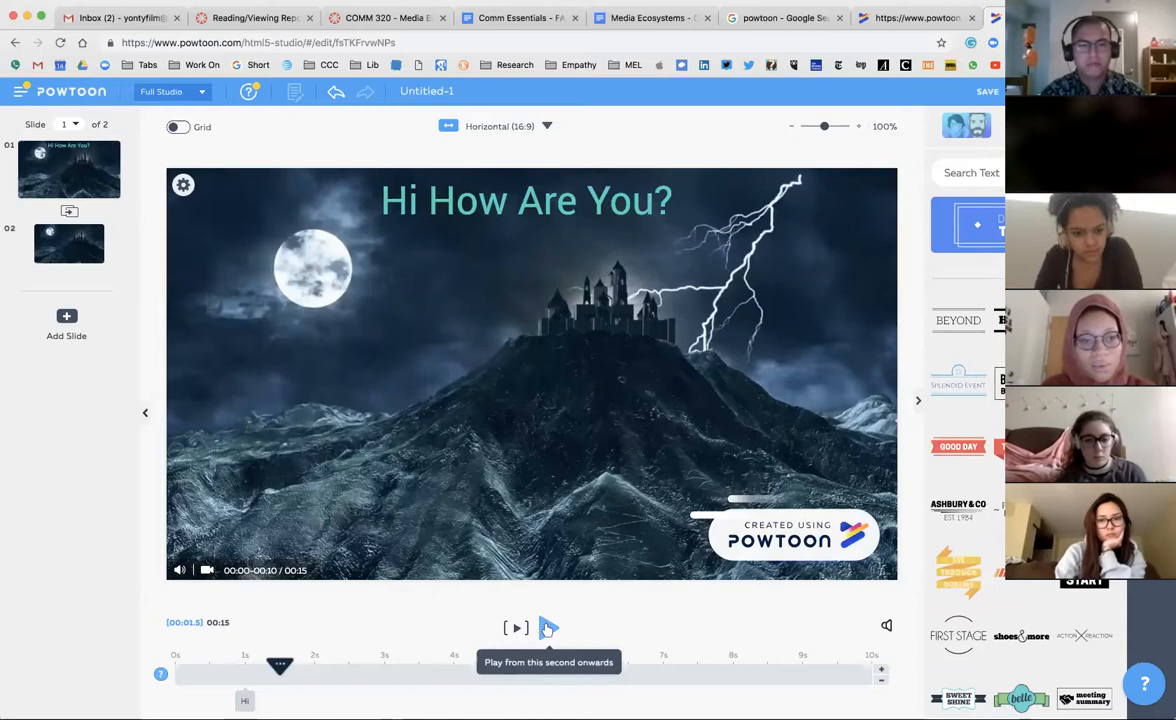
left_click(548, 628)
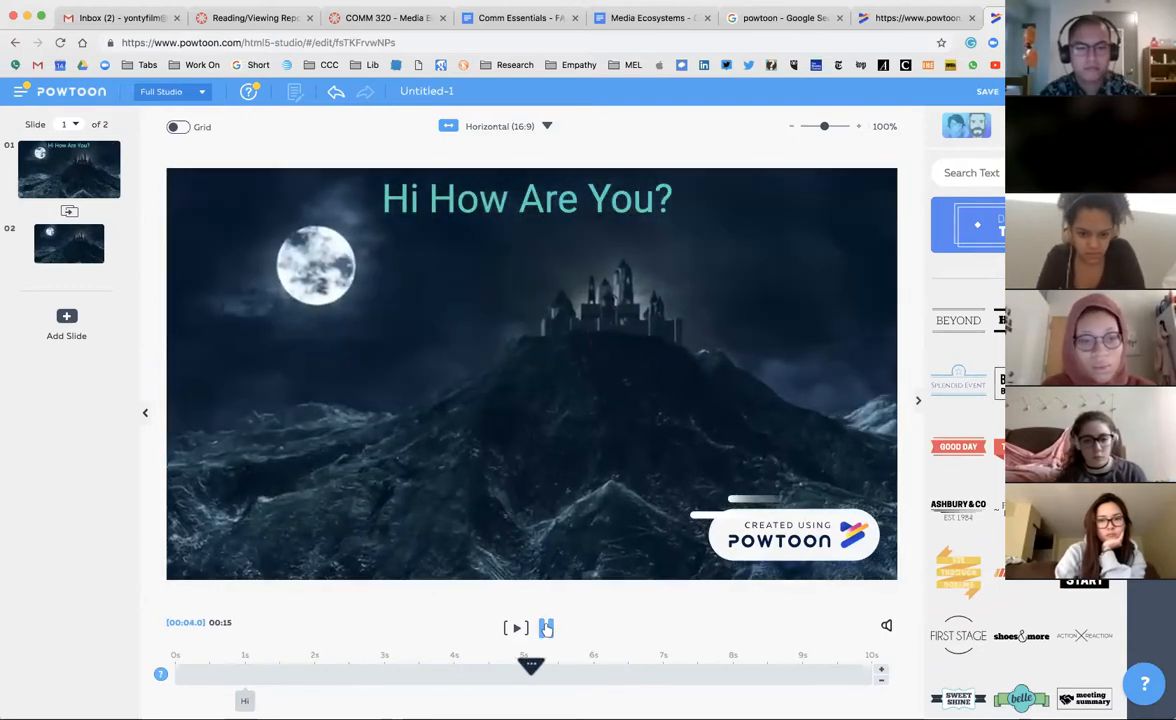
left_click(546, 627)
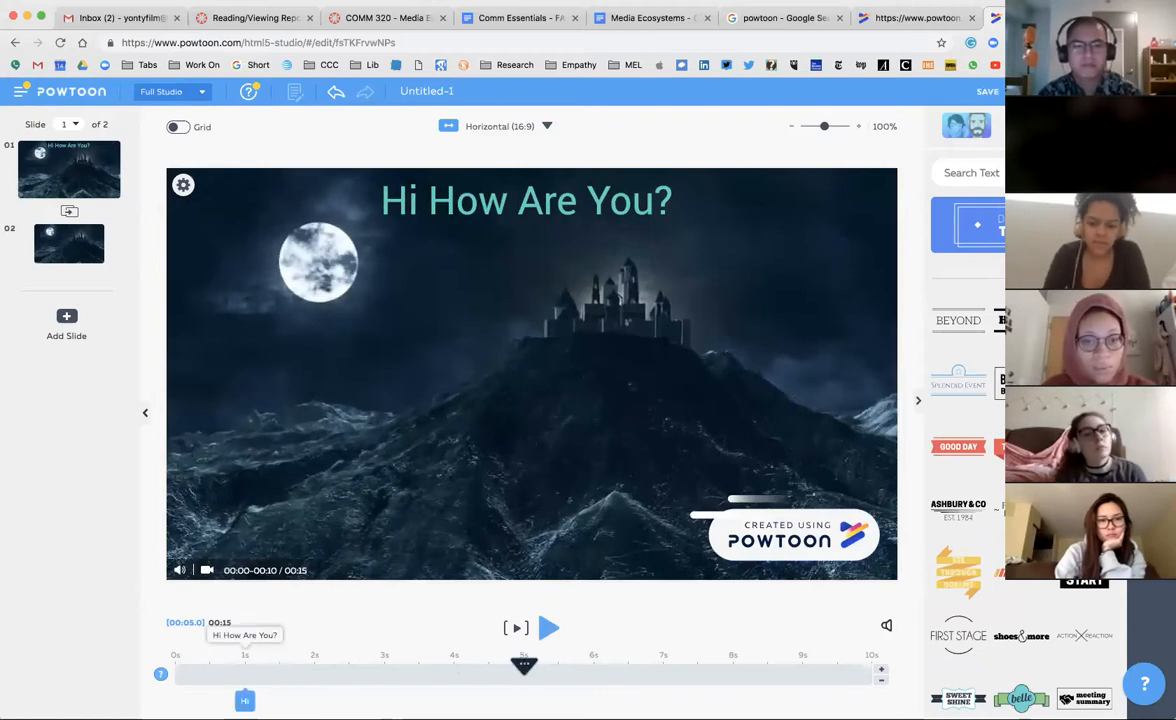
Step: Move the title's entrance to 4 seconds on the timeline and preview the slide from the start
mouse_move(245, 701)
left_mouse_down()
mouse_move(210, 703)
mouse_move(453, 700)
left_mouse_up()
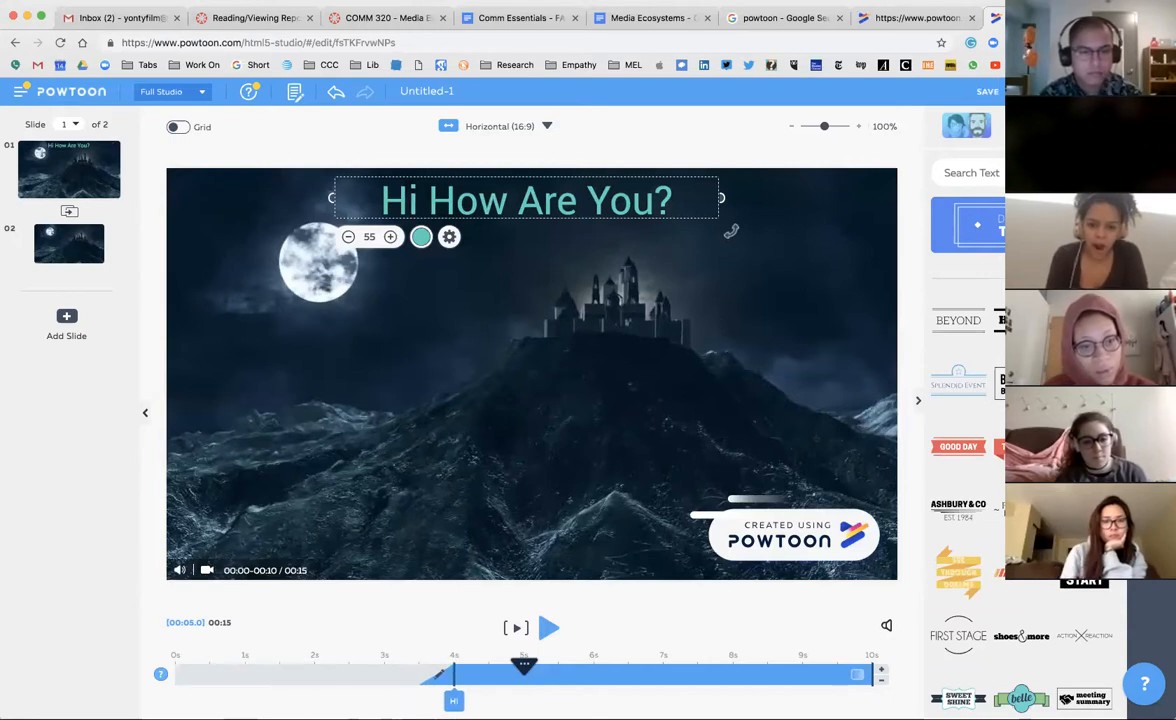
left_click_drag(525, 667, 167, 674)
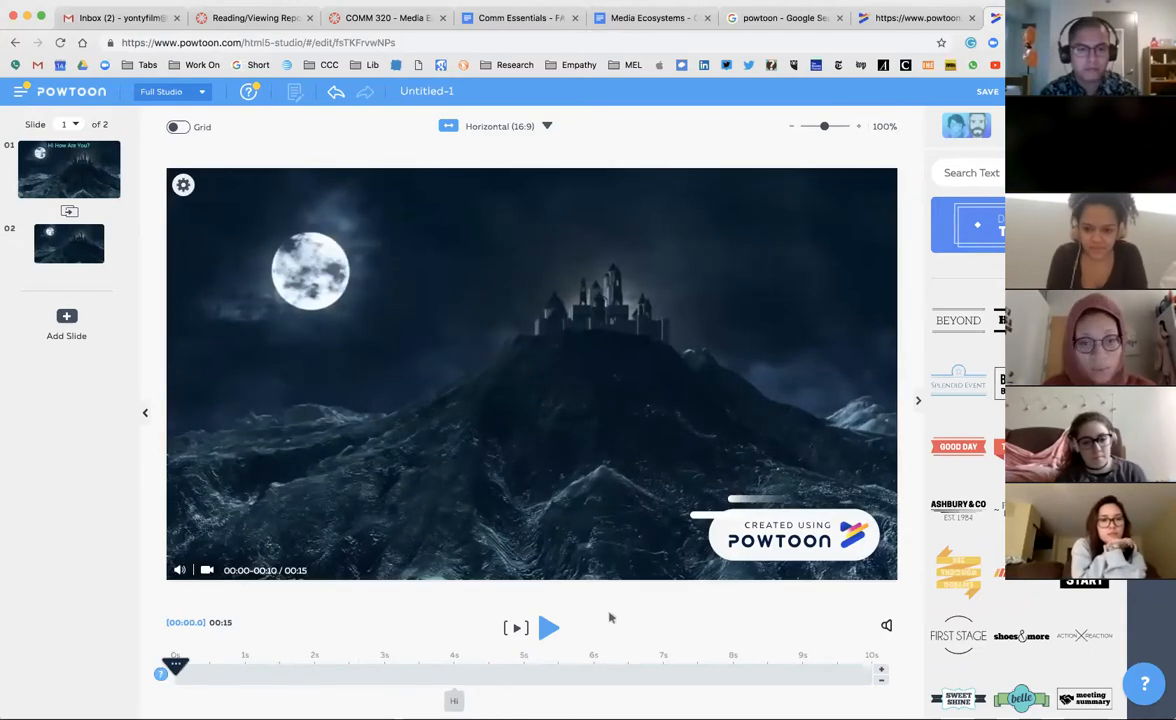
left_click(548, 627)
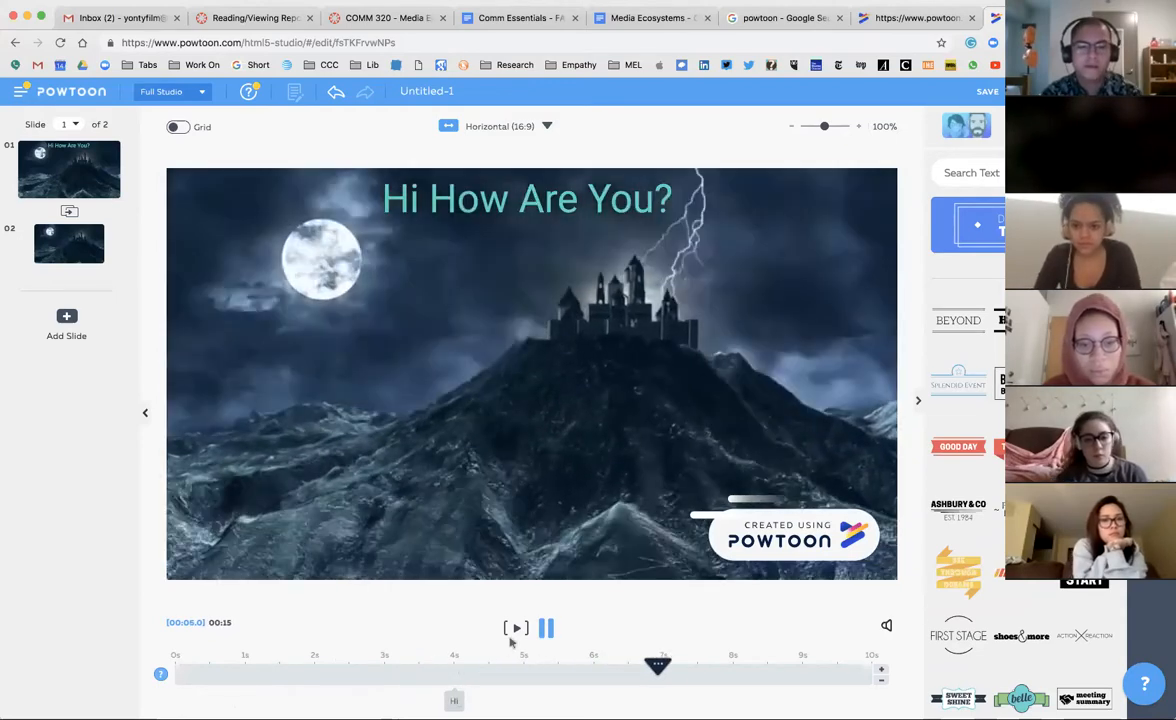
left_click(546, 628)
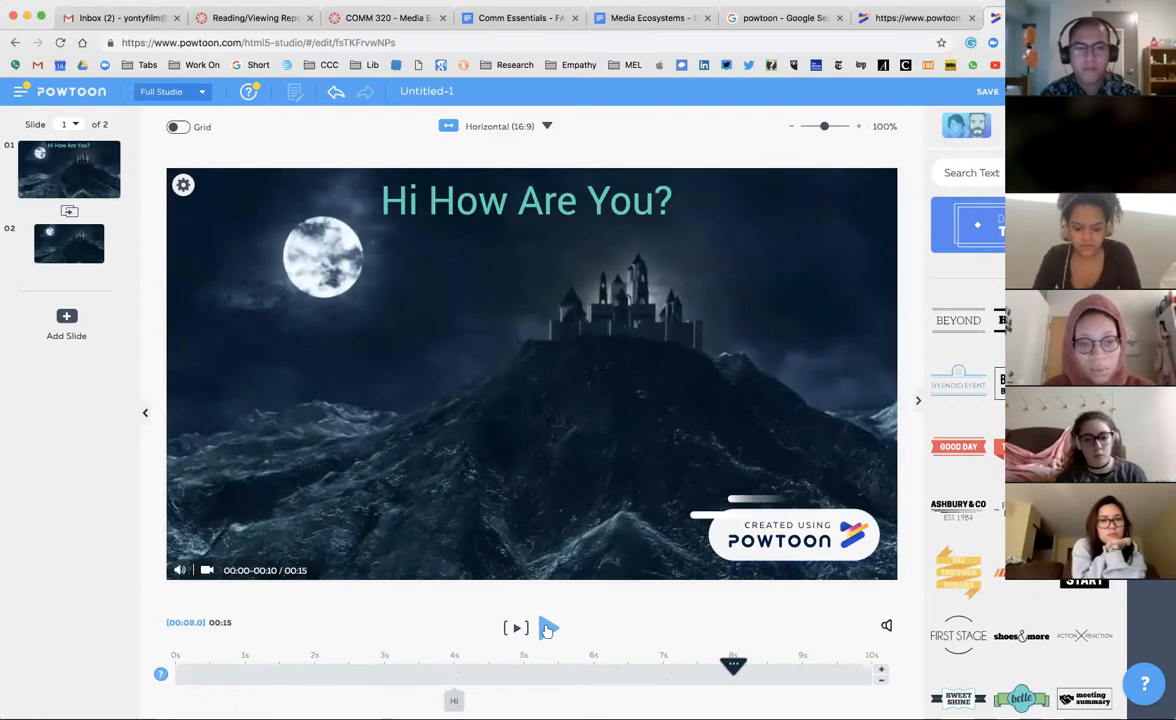
Step: Adjust the title's entrance on the timeline so that it appears at 3 seconds
left_click_drag(453, 700, 398, 692)
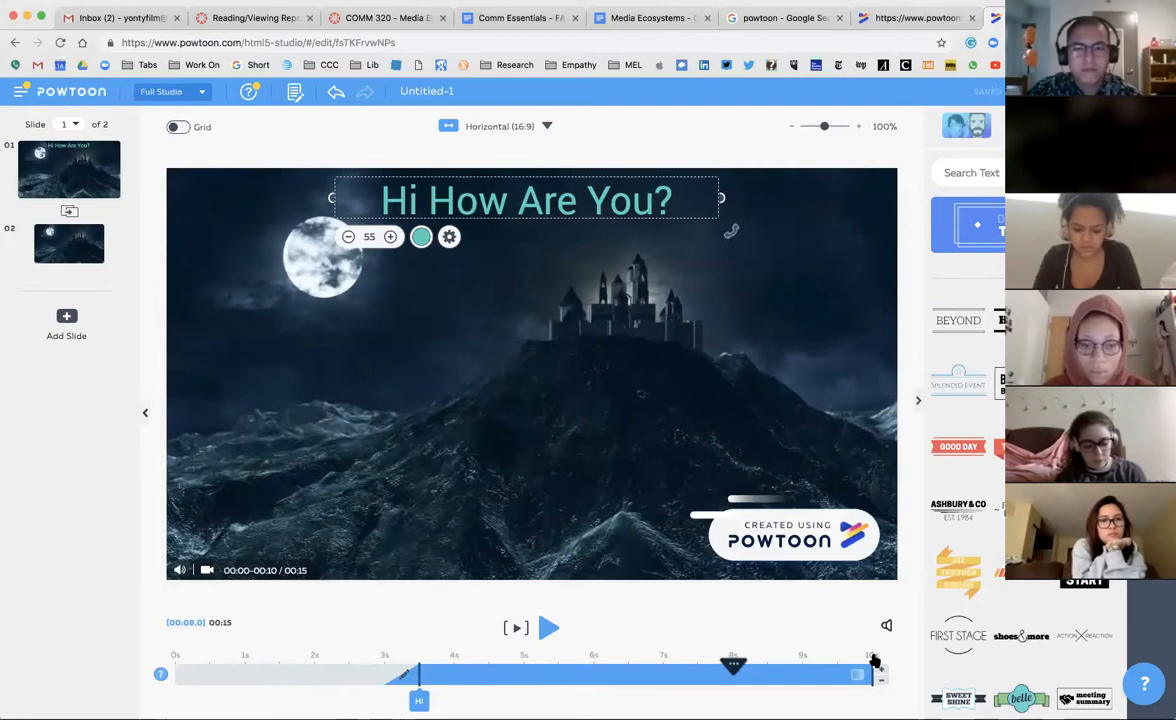
left_click_drag(419, 700, 450, 688)
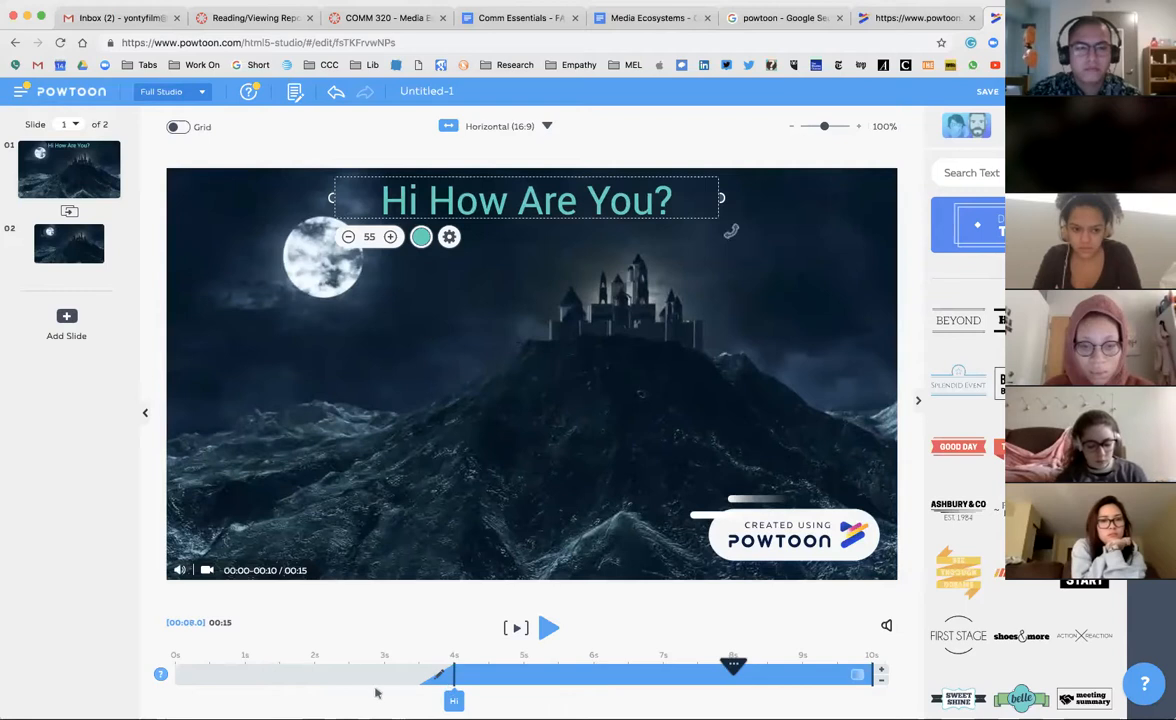
left_click_drag(376, 692, 378, 690)
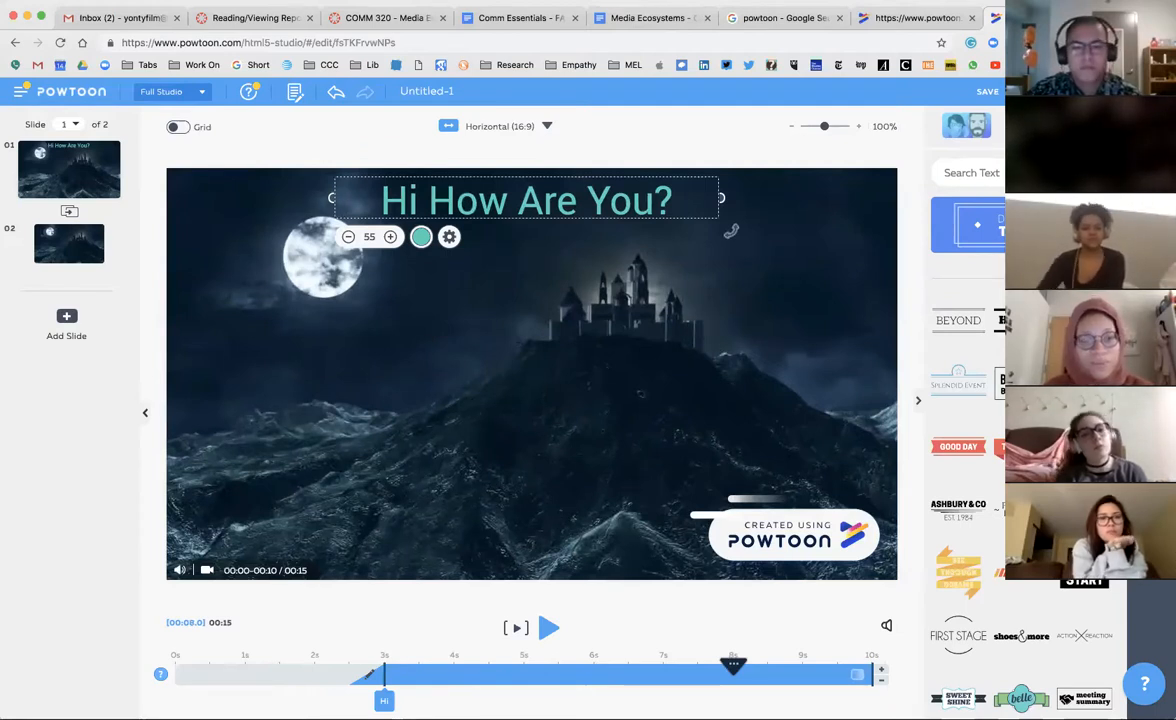
Step: Add the character in the red robe and white cap to the first slide in the Sad pose
left_click(1151, 280)
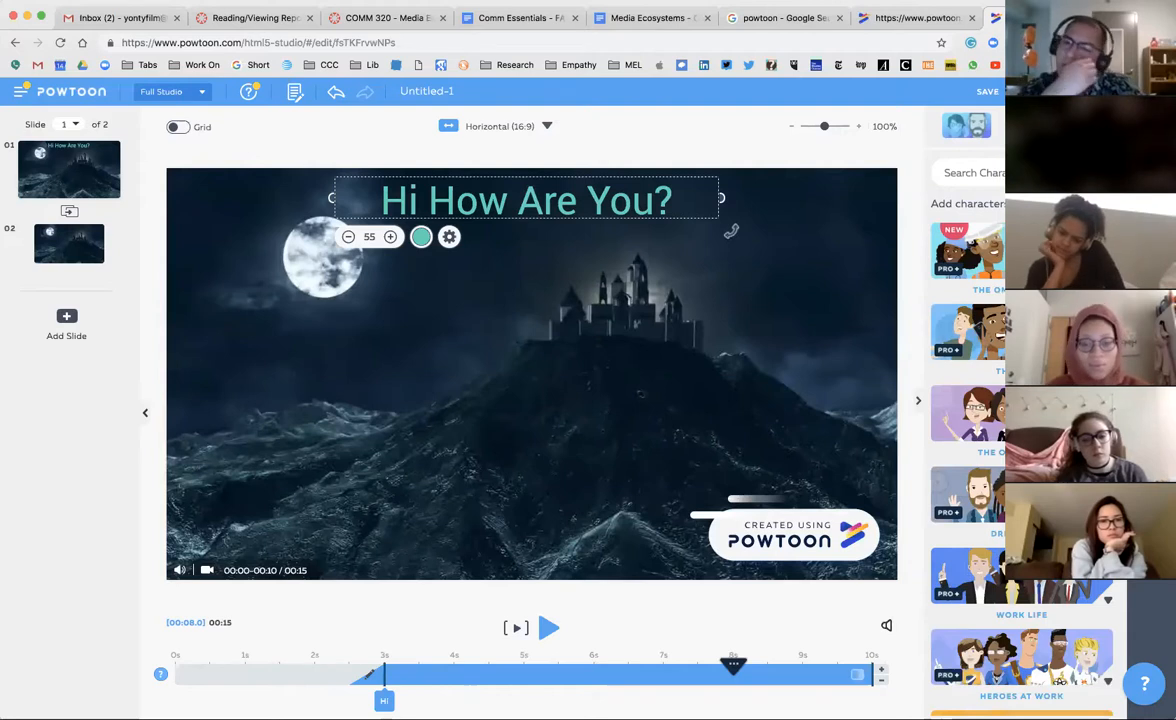
left_click(968, 413)
mouse_move(1015, 450)
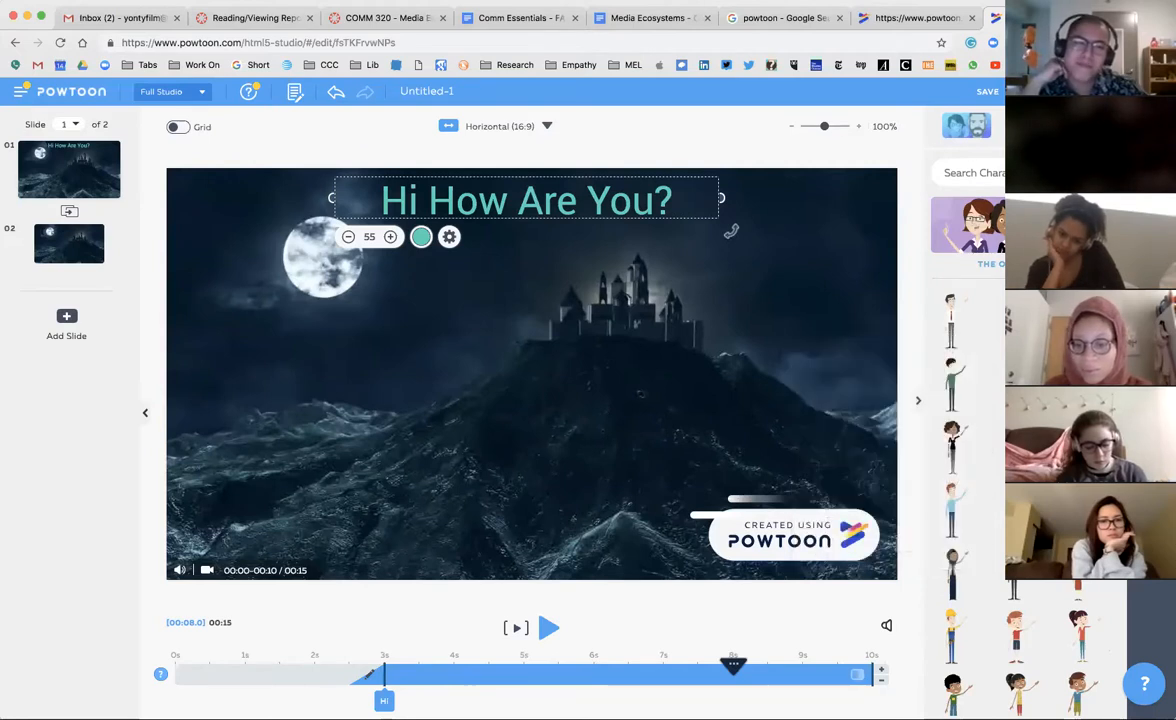
mouse_move(1080, 513)
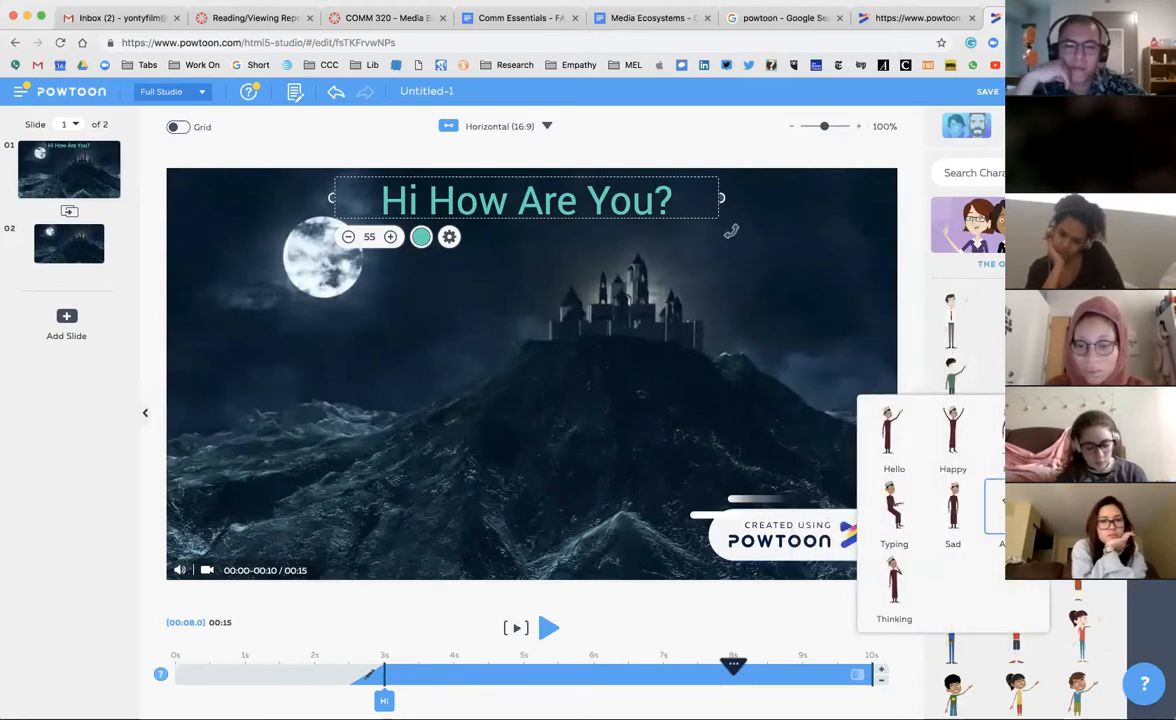
left_click(953, 510)
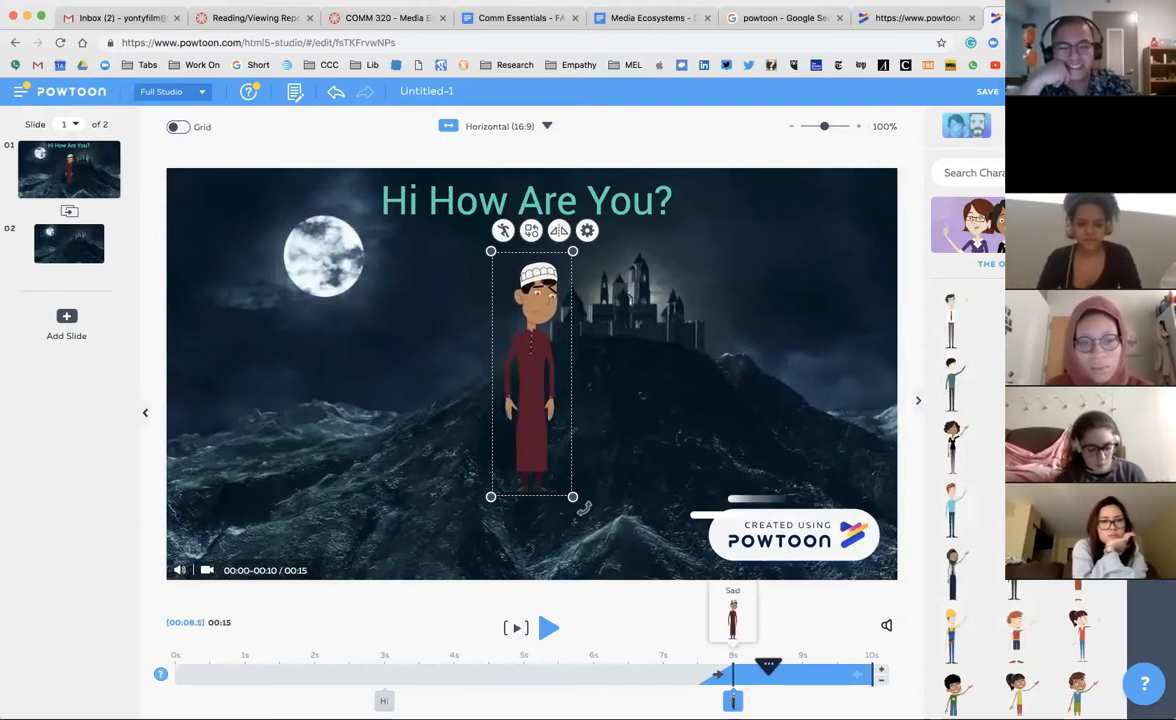
Step: Set the sad character's entrance to 4.5 seconds on the timeline and preview the slide from the start
left_click_drag(733, 700, 489, 700)
left_click(384, 701)
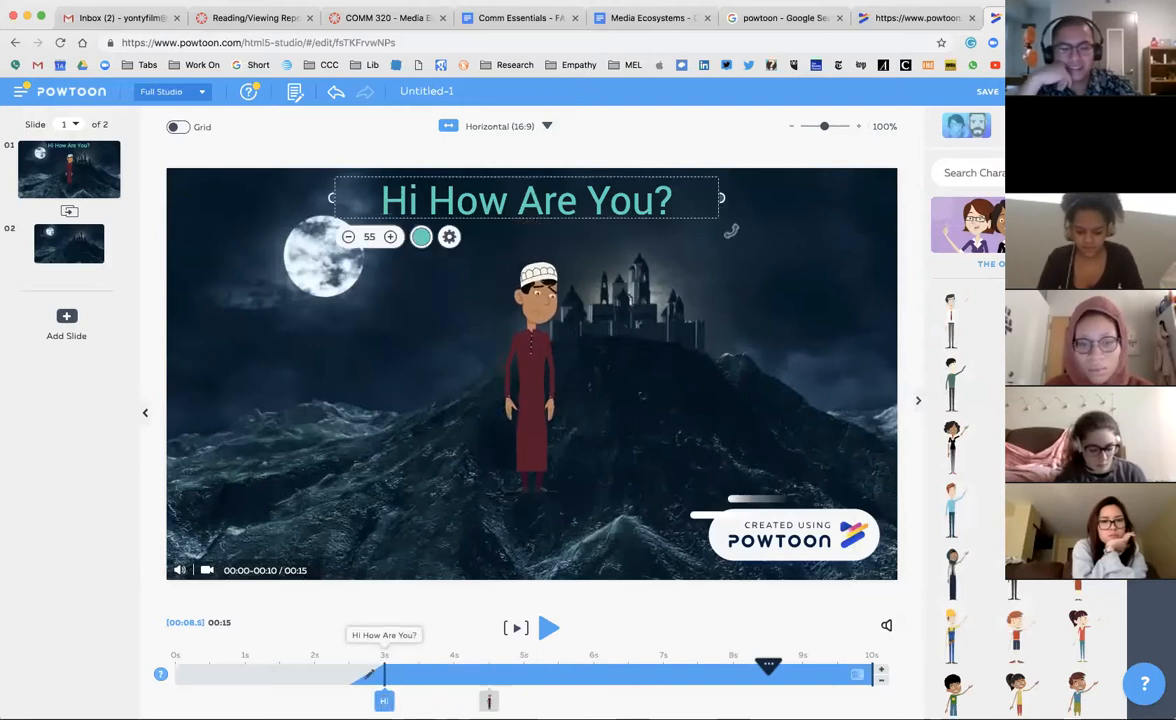
left_click(489, 701)
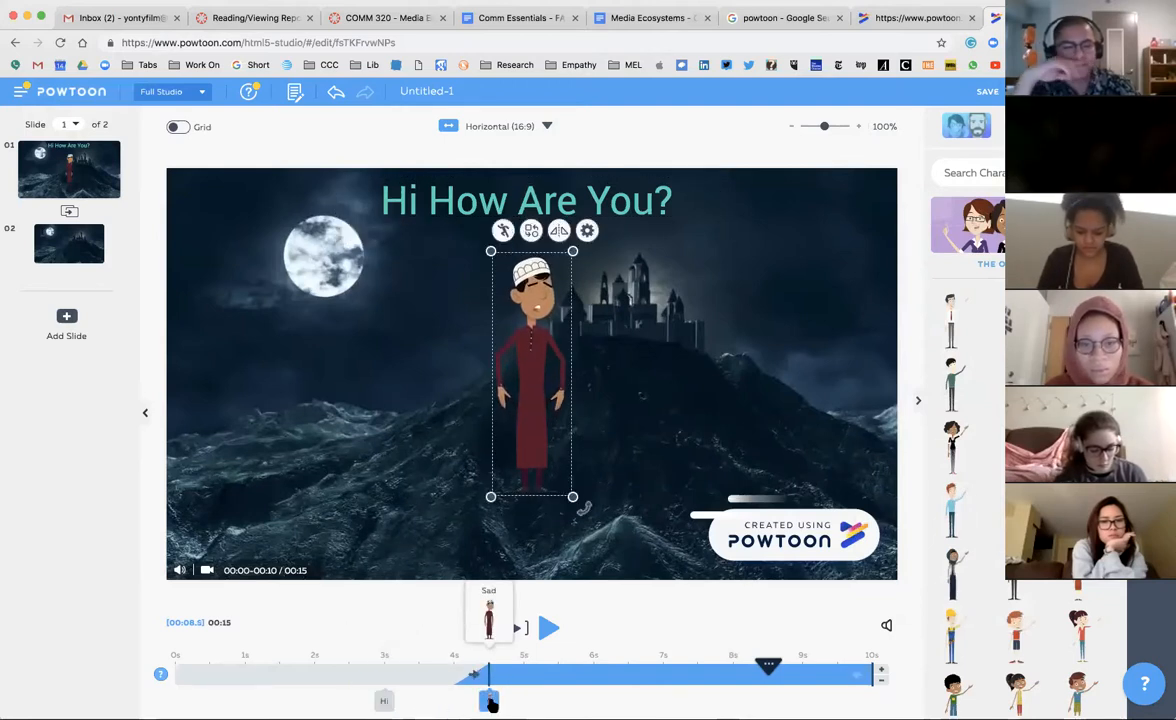
left_click(183, 679)
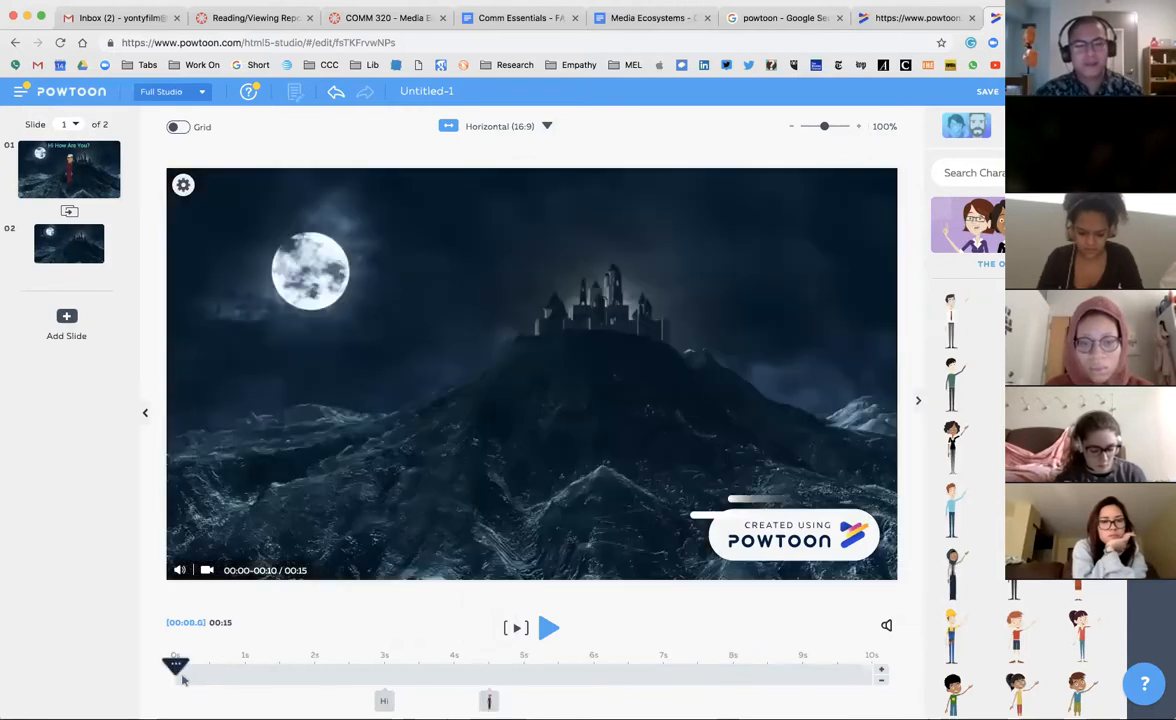
left_click(548, 627)
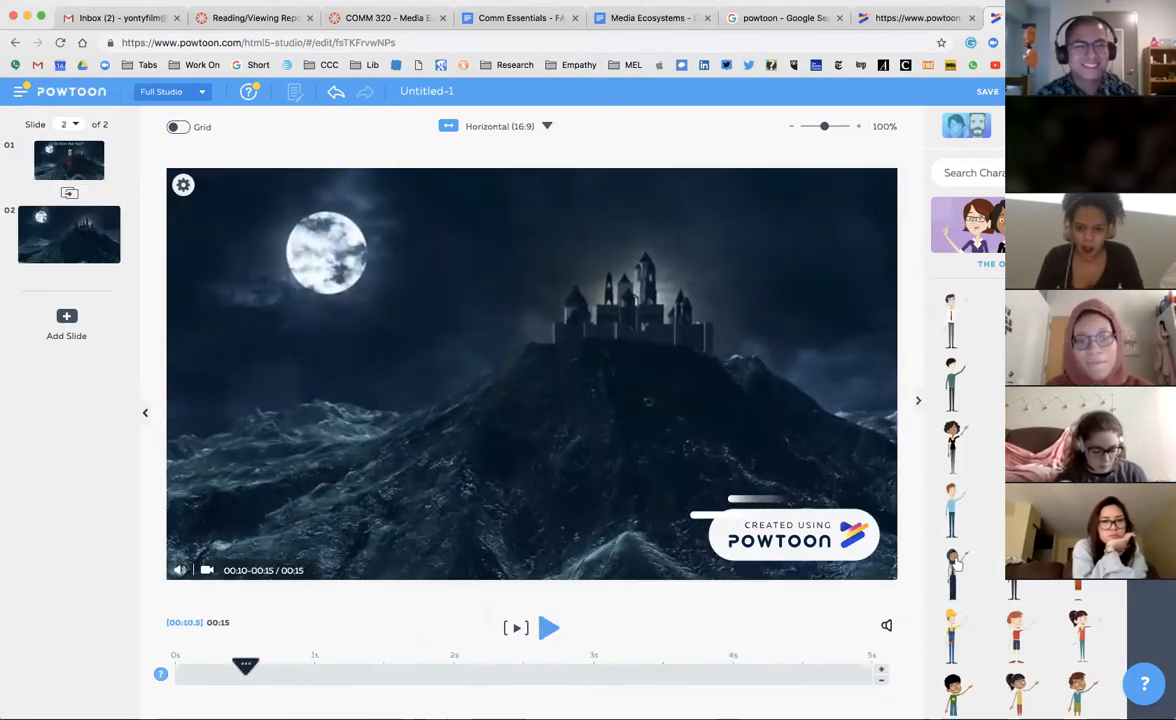
Step: Add the woman in the headscarf in the Hello pose to slide 2, right of the castle, entering at 3.5 seconds
left_click(655, 410)
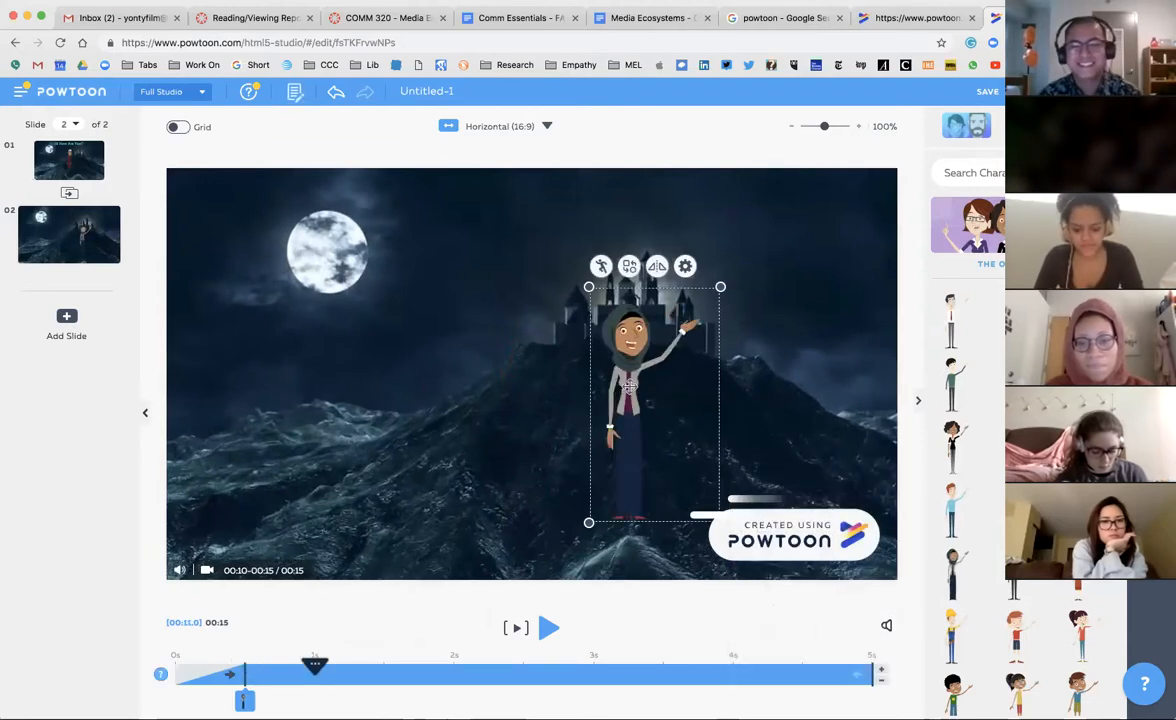
left_click_drag(628, 385, 768, 336)
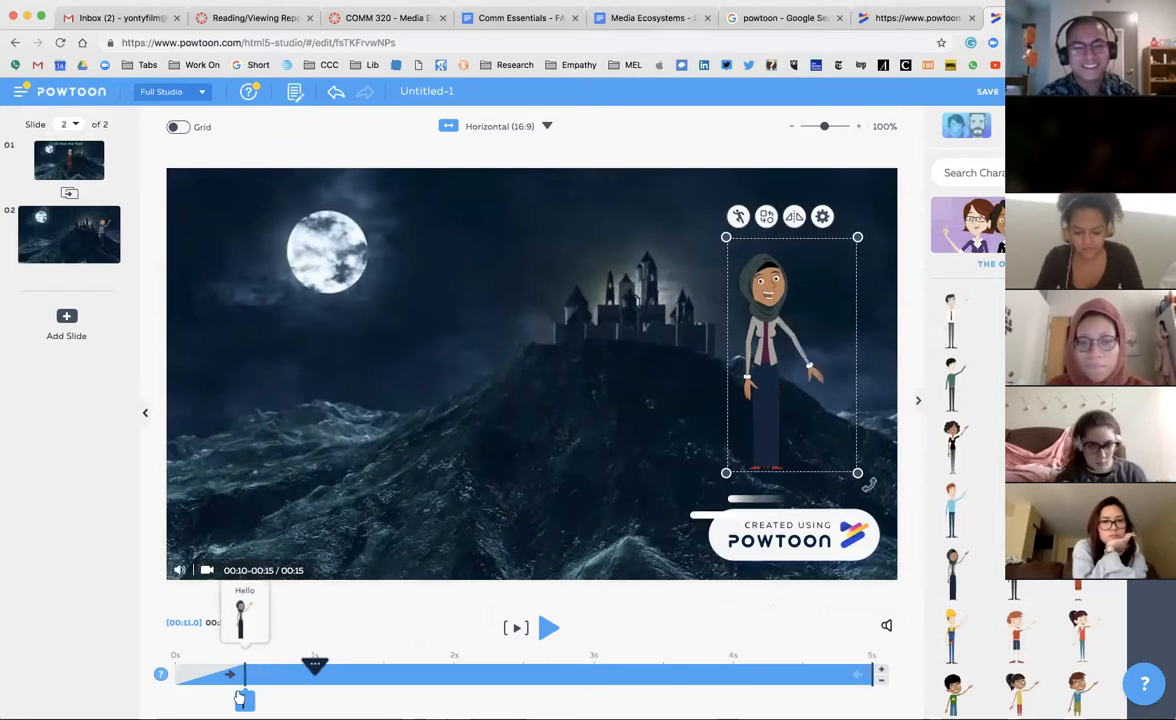
left_click_drag(243, 697, 661, 700)
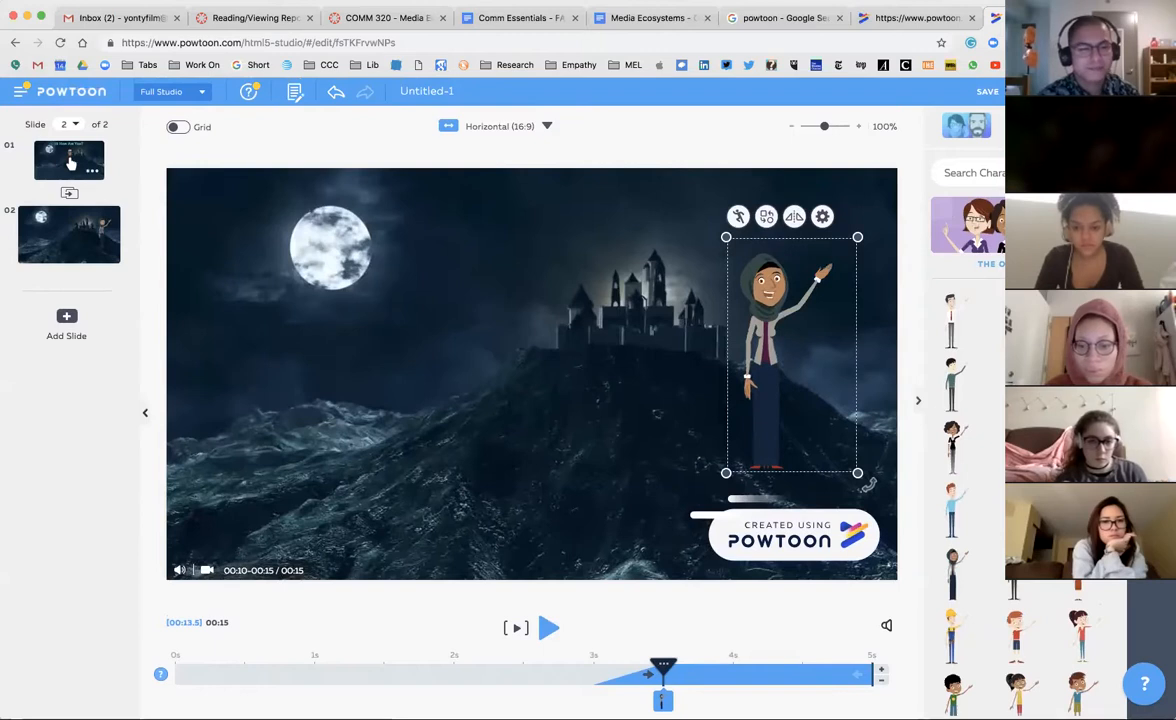
Step: Add the woman in the headscarf to slide 1 in the Hello pose, entering at 1 second
left_click(72, 172)
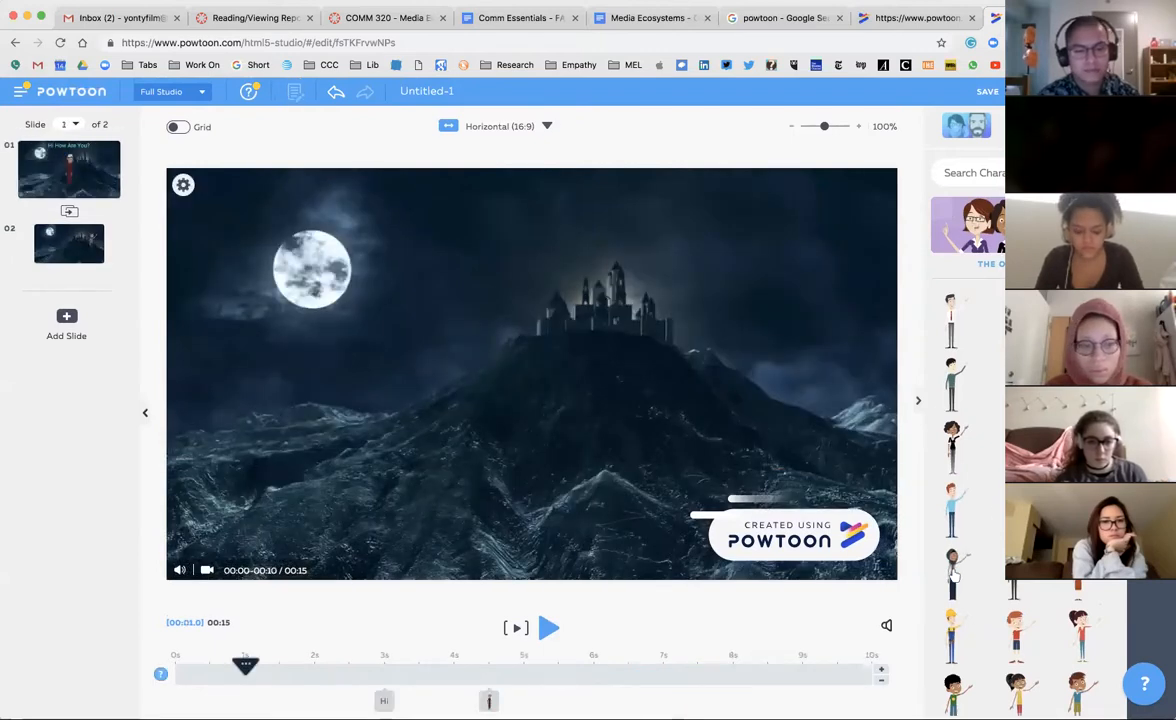
mouse_move(954, 576)
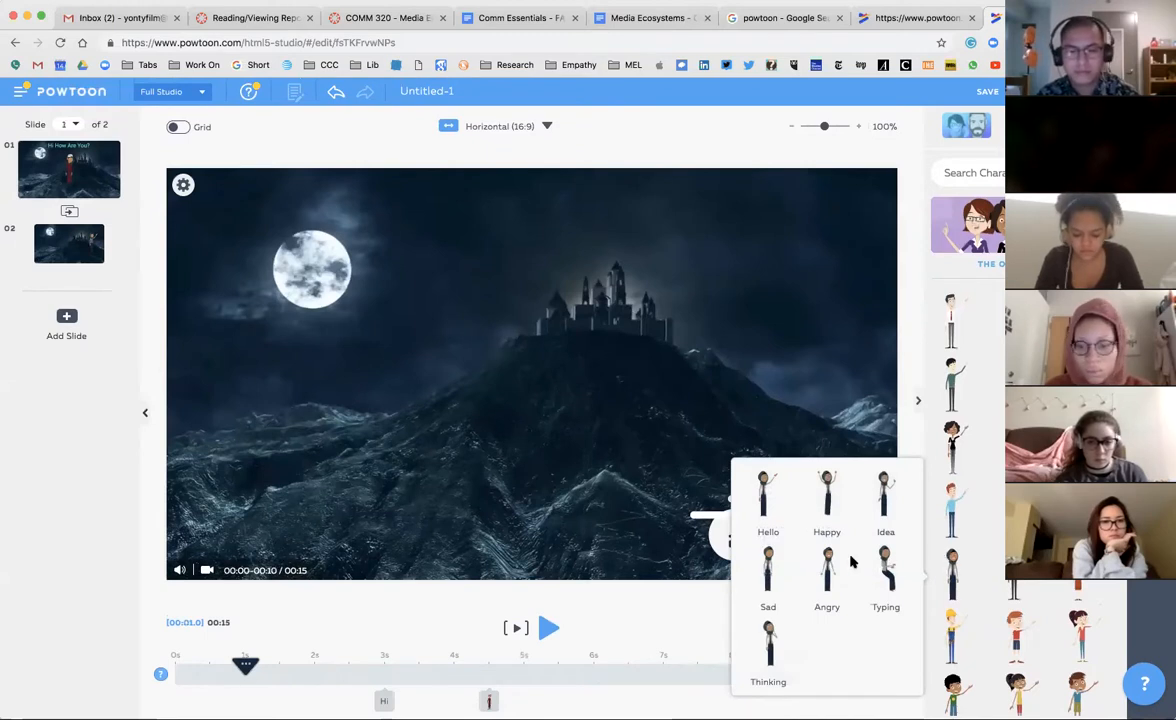
left_click(764, 492)
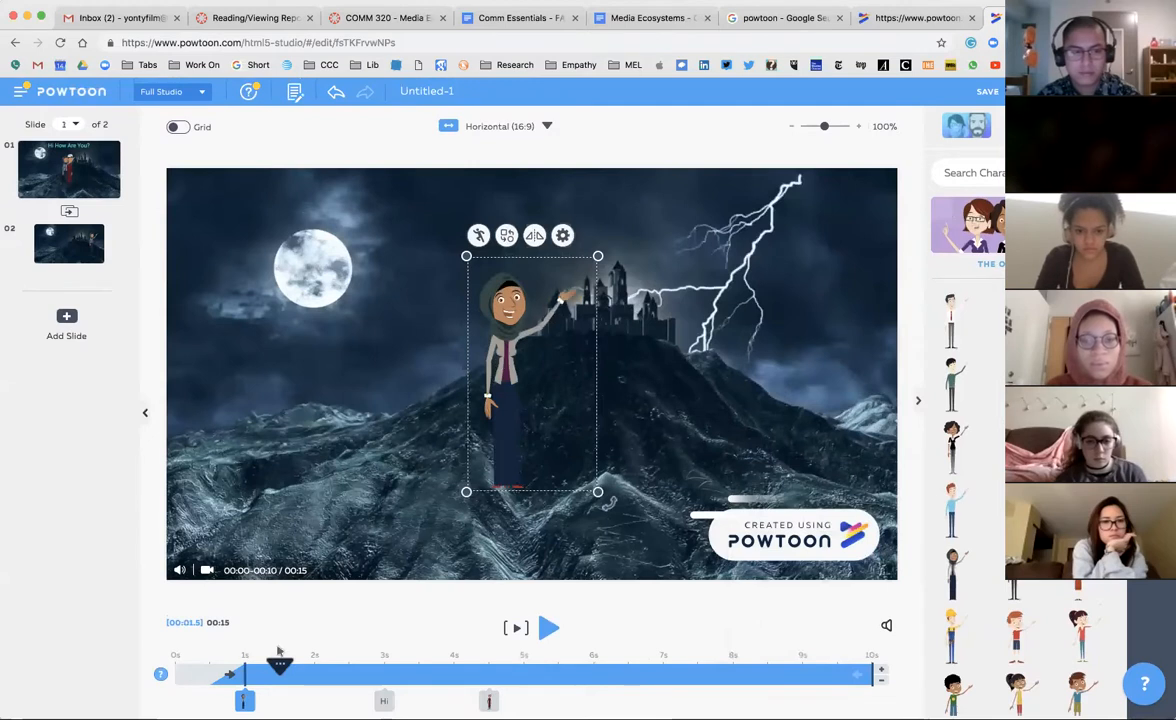
Step: Move the headscarf woman's entrance on slide 1 to 7 seconds and preview the Powtoon from the start
left_click_drag(231, 673, 650, 675)
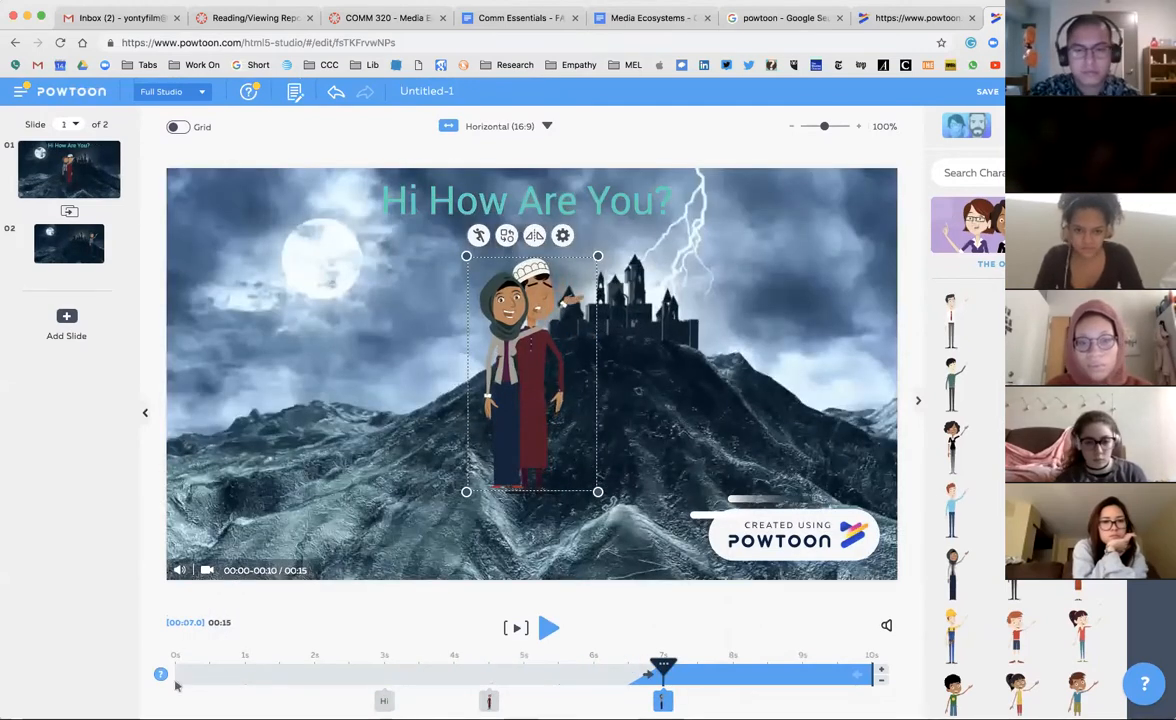
left_click(549, 627)
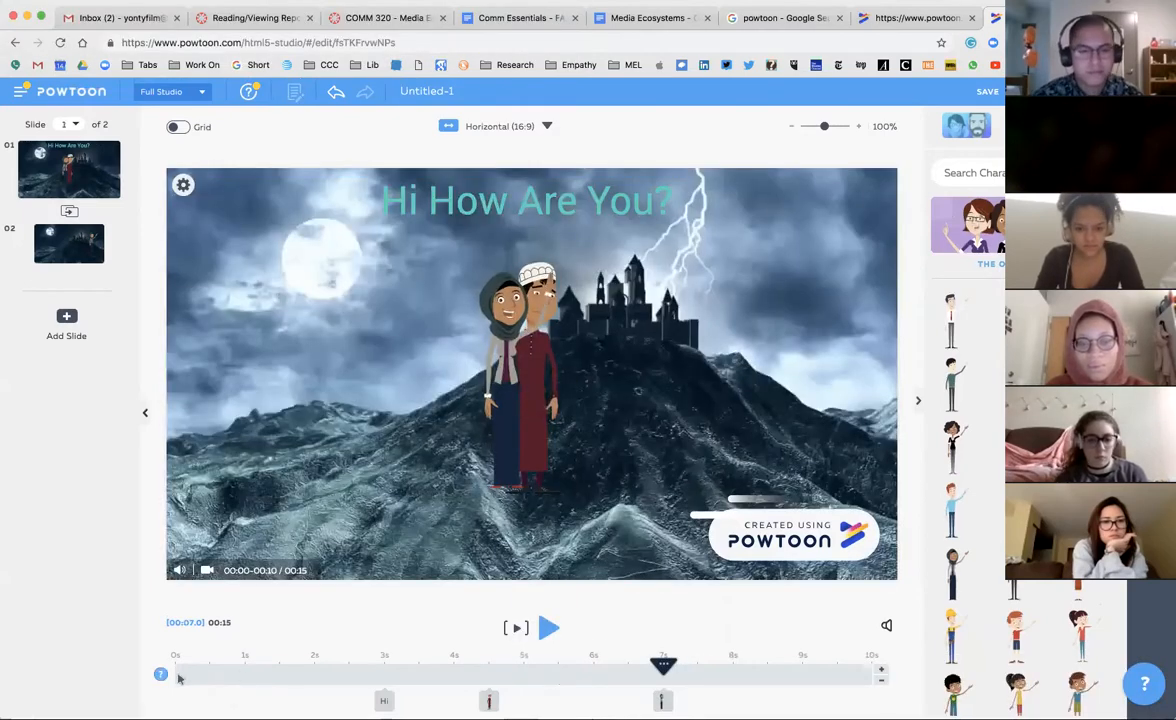
left_click(178, 674)
left_click(549, 627)
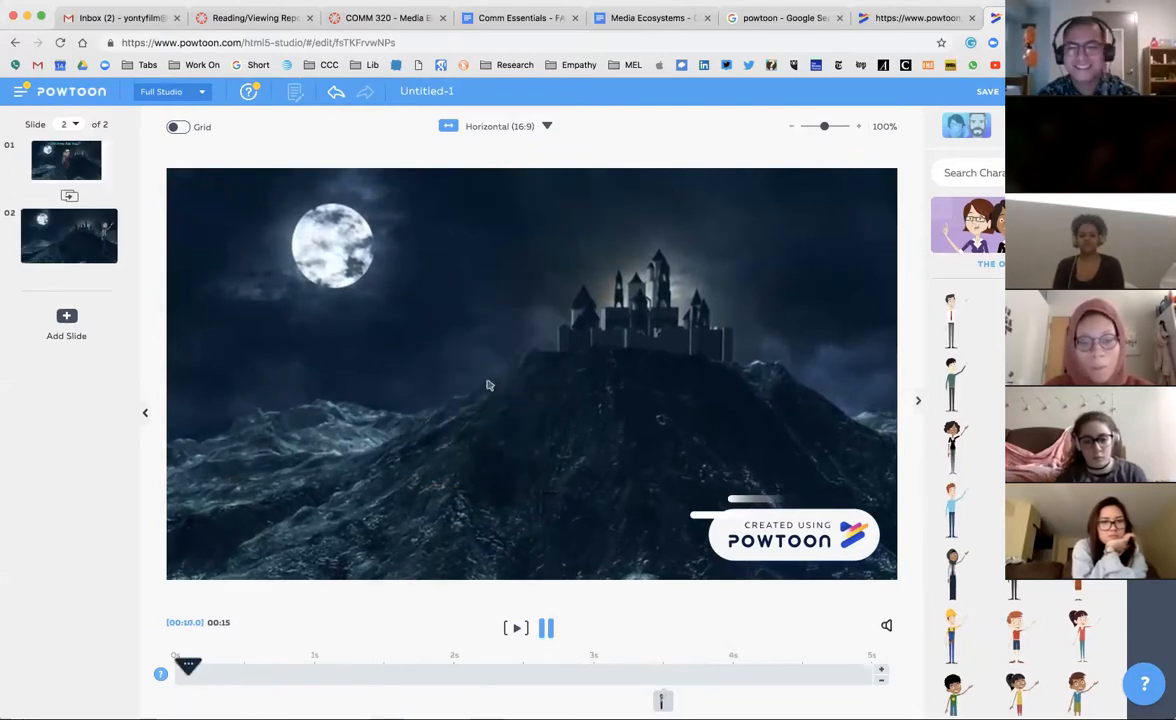
left_click(488, 385)
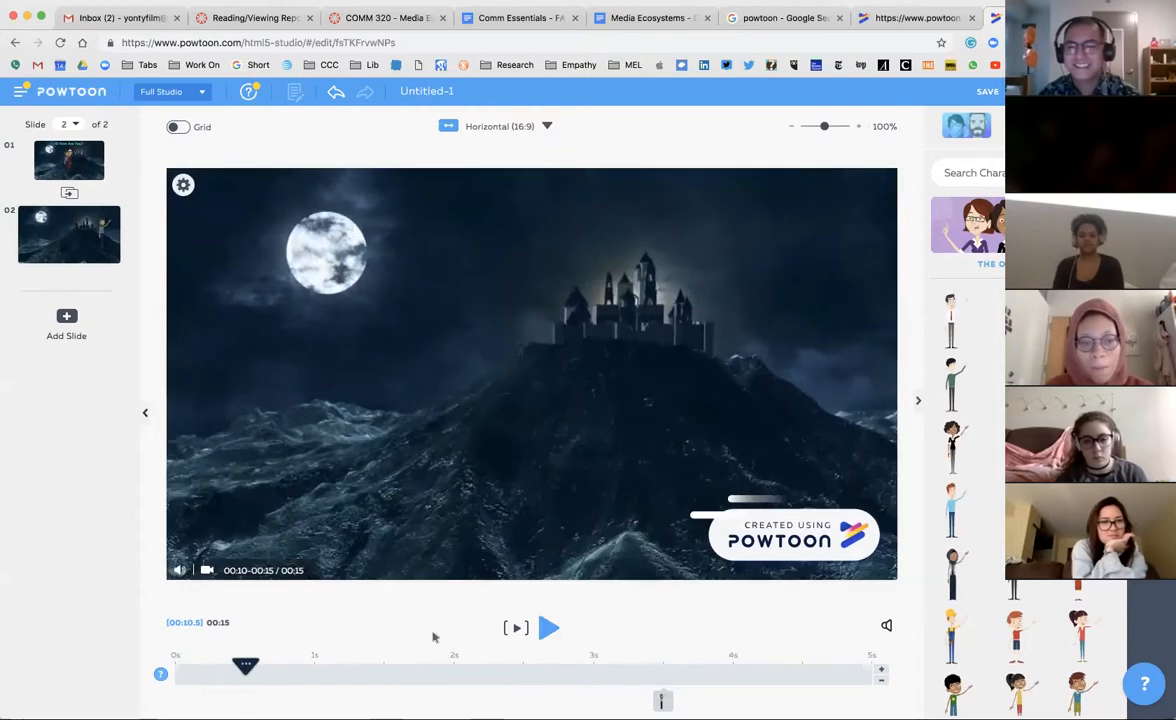
Step: On slide 1, move the woman in the headscarf to the left of the man in the red robe
left_click(84, 165)
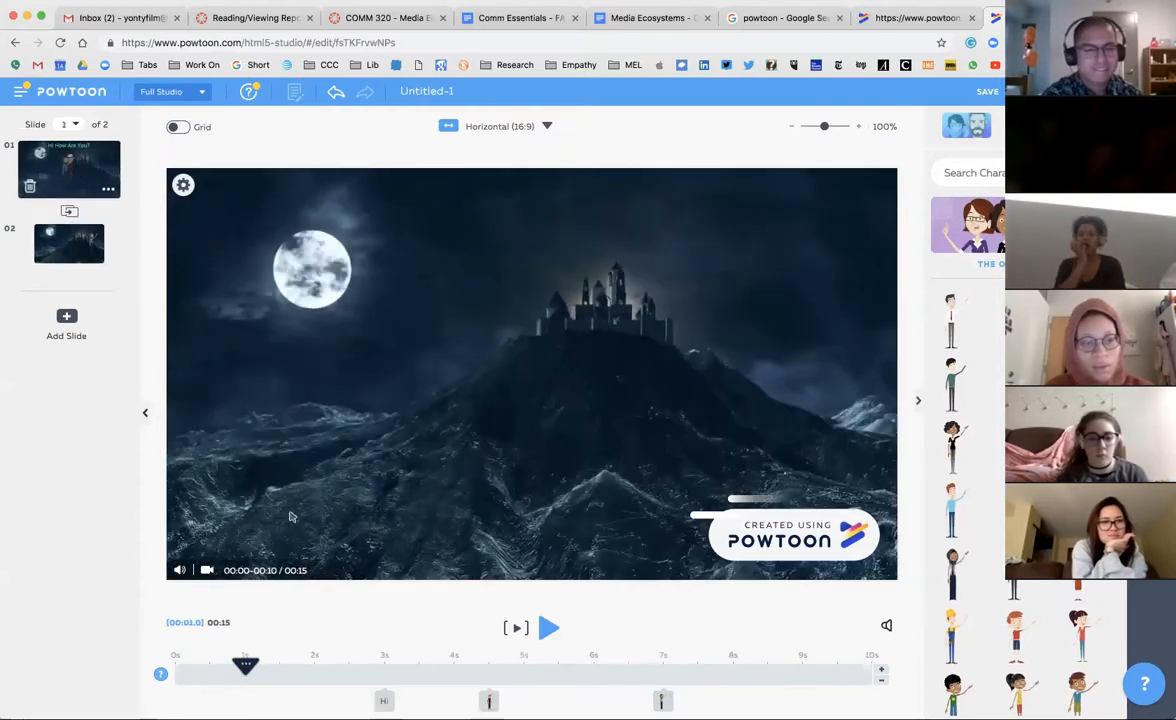
left_click(589, 676)
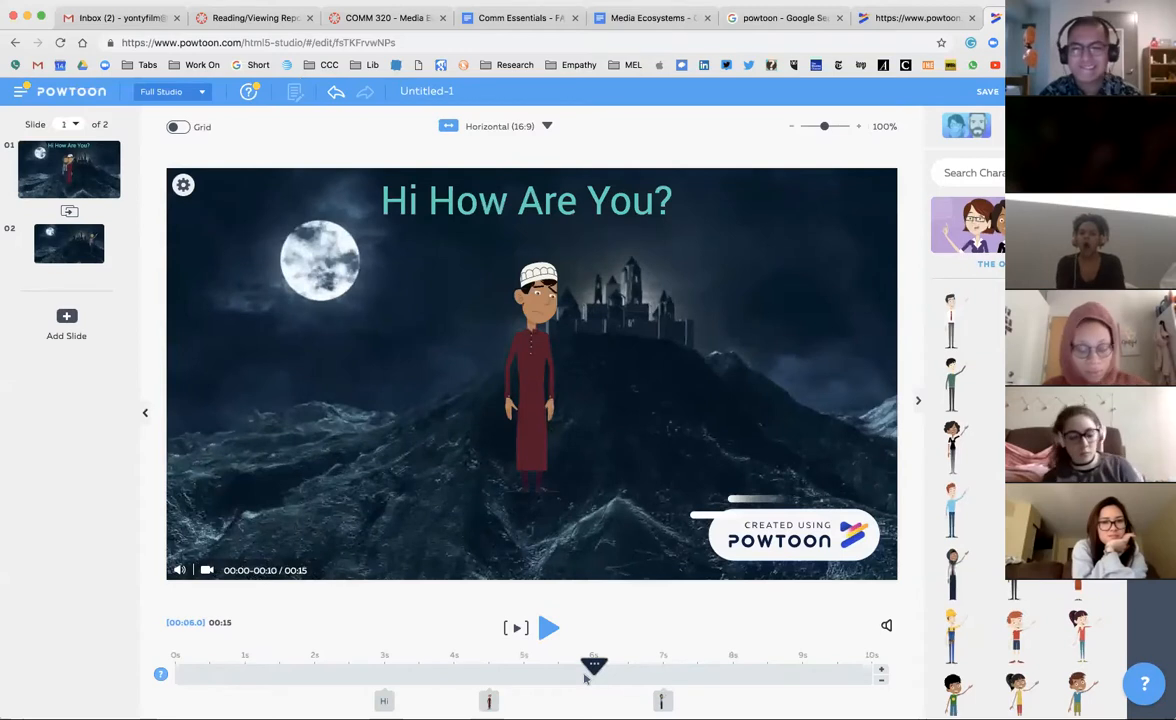
left_click(637, 672)
left_click(698, 672)
left_click_drag(500, 337, 417, 329)
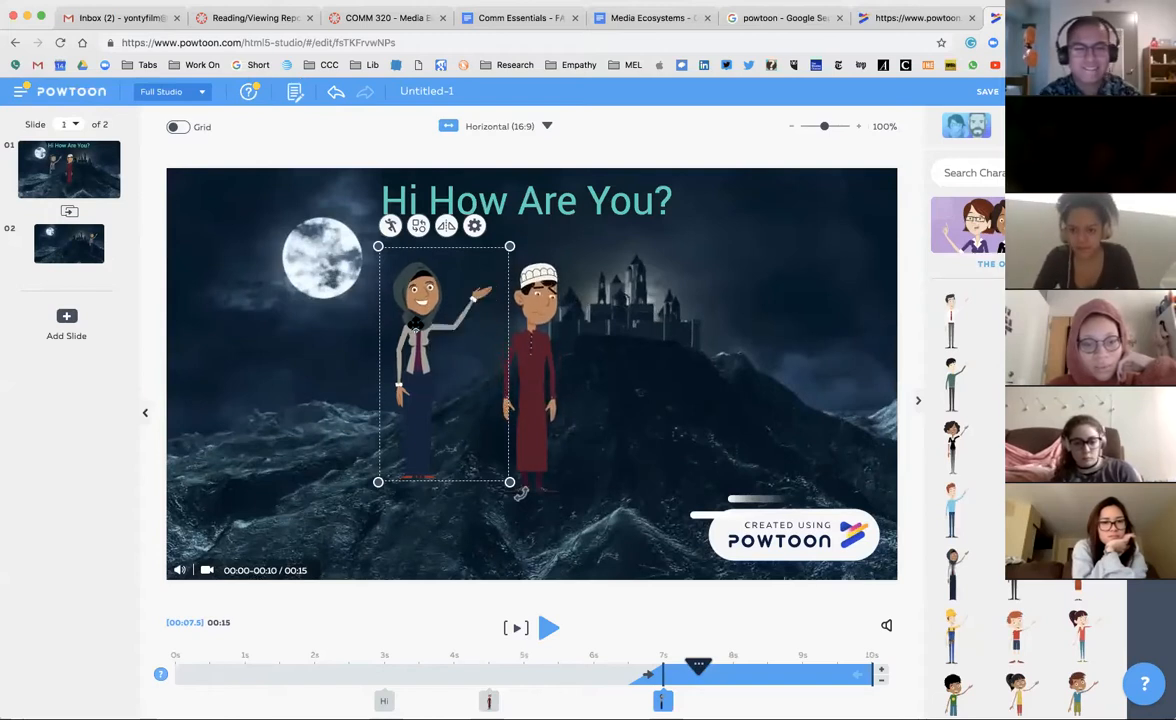
Step: Add the yellow office chair prop to slide 1, place it right of the robed man, and shrink it to about half size
left_click(1151, 338)
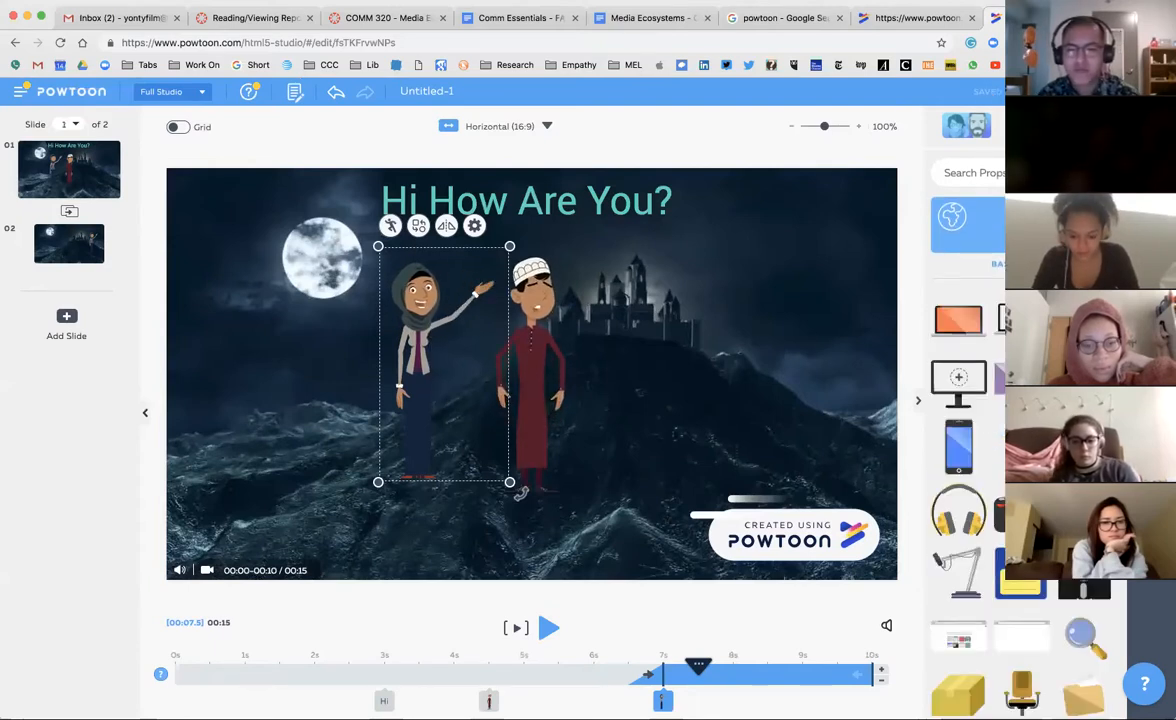
scroll(972, 381, "down", 5)
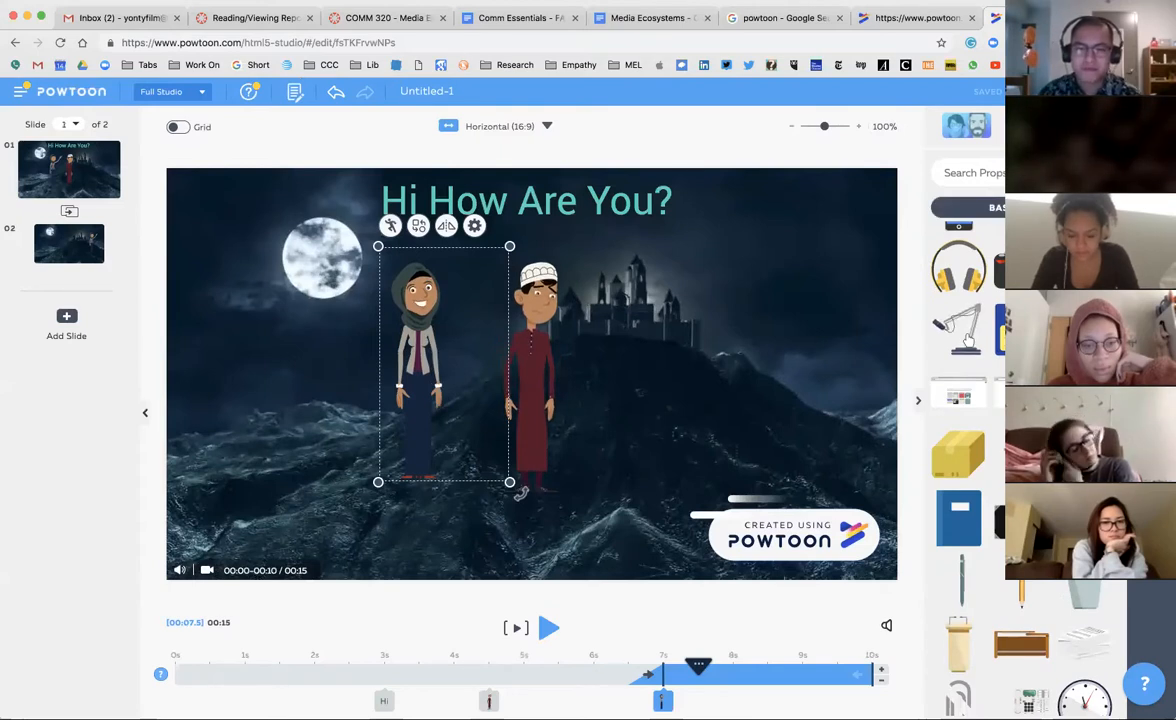
left_click(958, 395)
left_click_drag(474, 319, 594, 338)
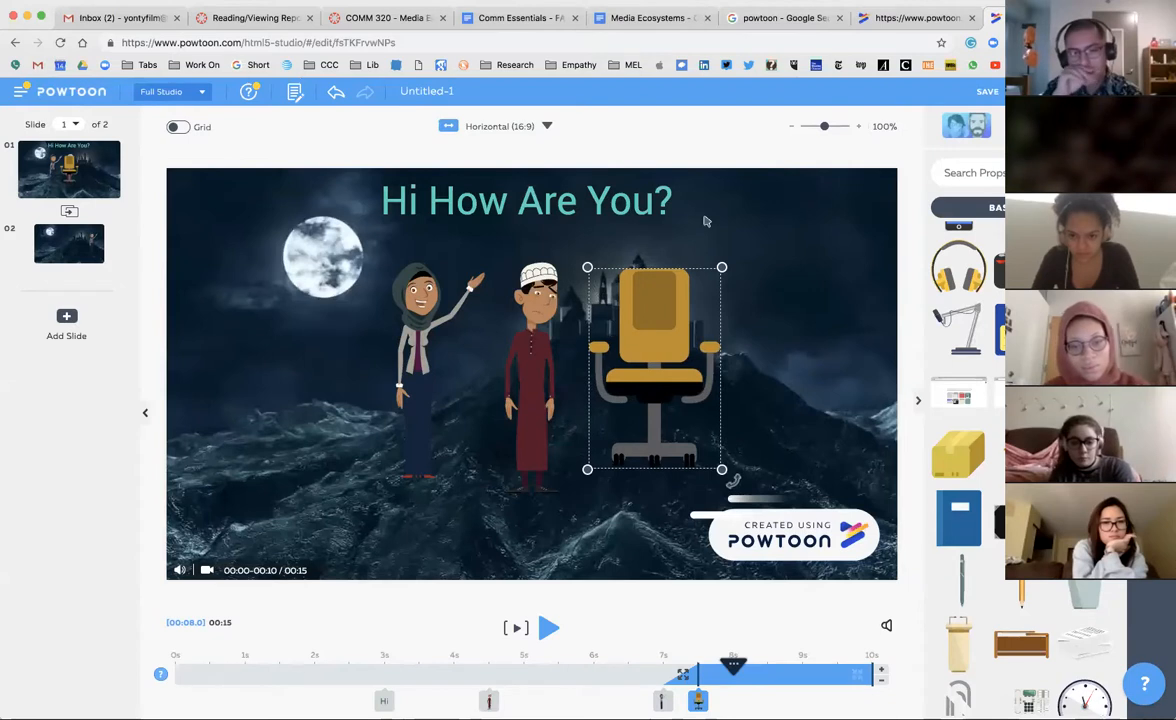
left_click_drag(722, 268, 664, 358)
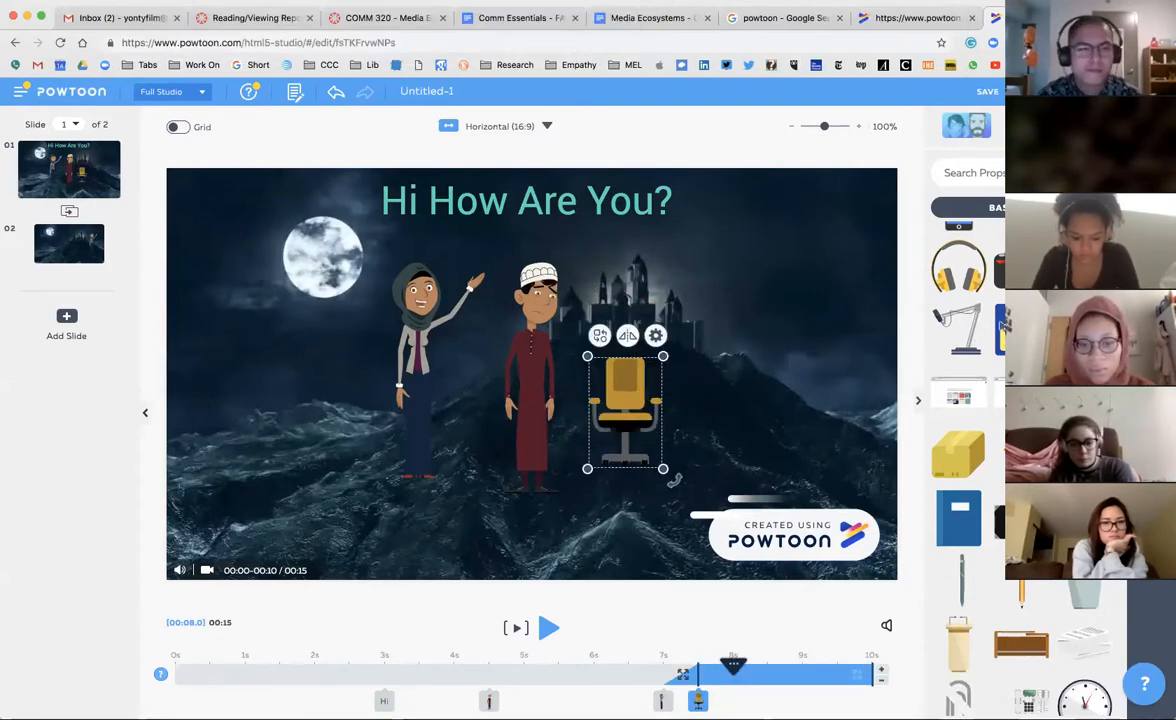
Step: Add a light blue round speech bubble from the basic shapes to slide 1
left_click(1151, 392)
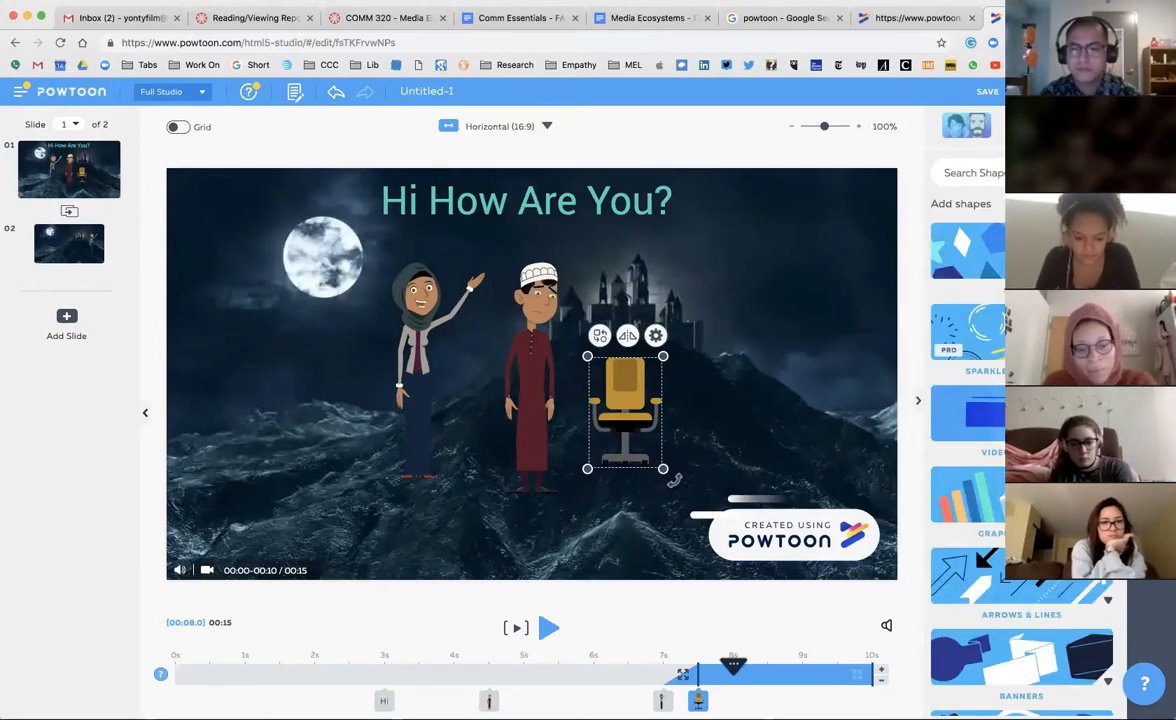
left_click(1022, 251)
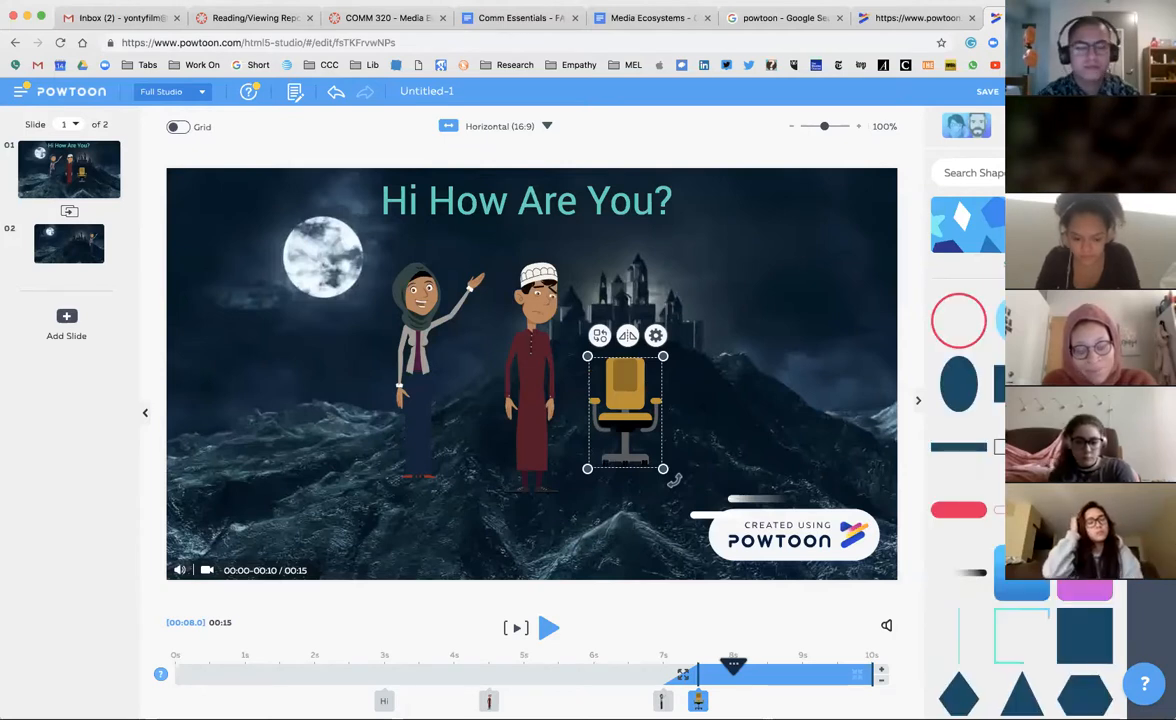
left_click(1021, 320)
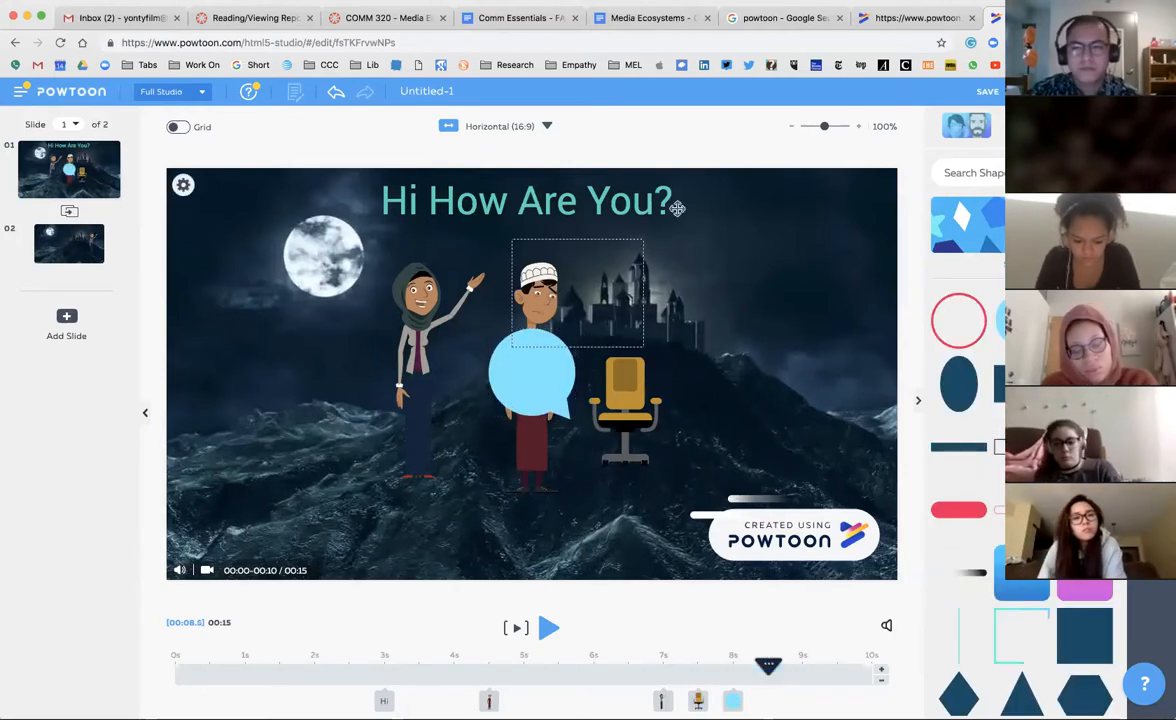
Step: Shift the robed man slightly left and place the bubble beside his head, mirrored and tilted with its tail towards his mouth
left_click(534, 384)
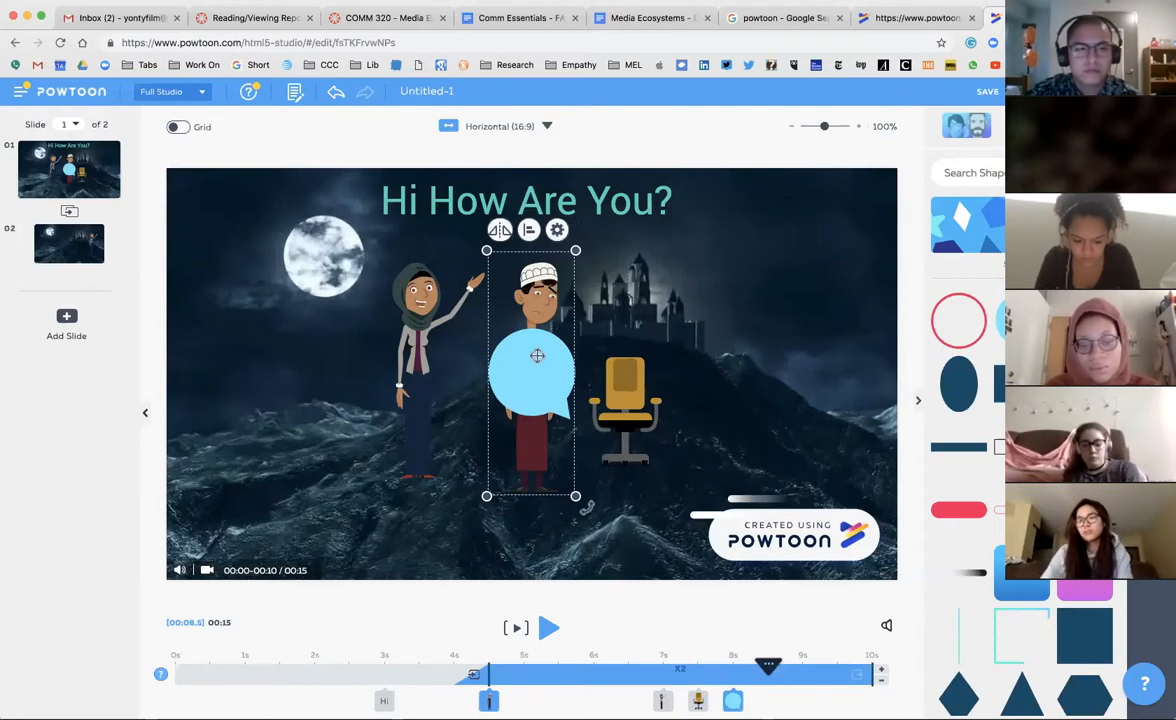
left_click_drag(535, 352, 609, 246)
left_click(513, 357)
left_click_drag(673, 306, 664, 313)
left_click_drag(639, 260, 673, 228)
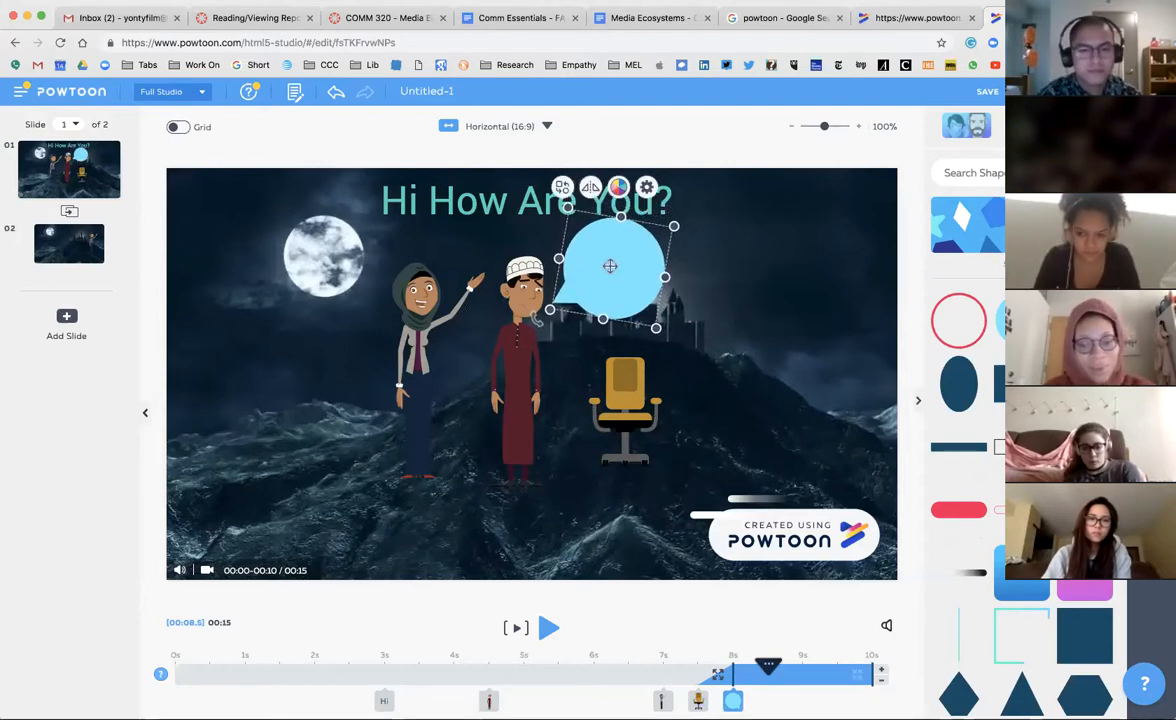
left_click(792, 314)
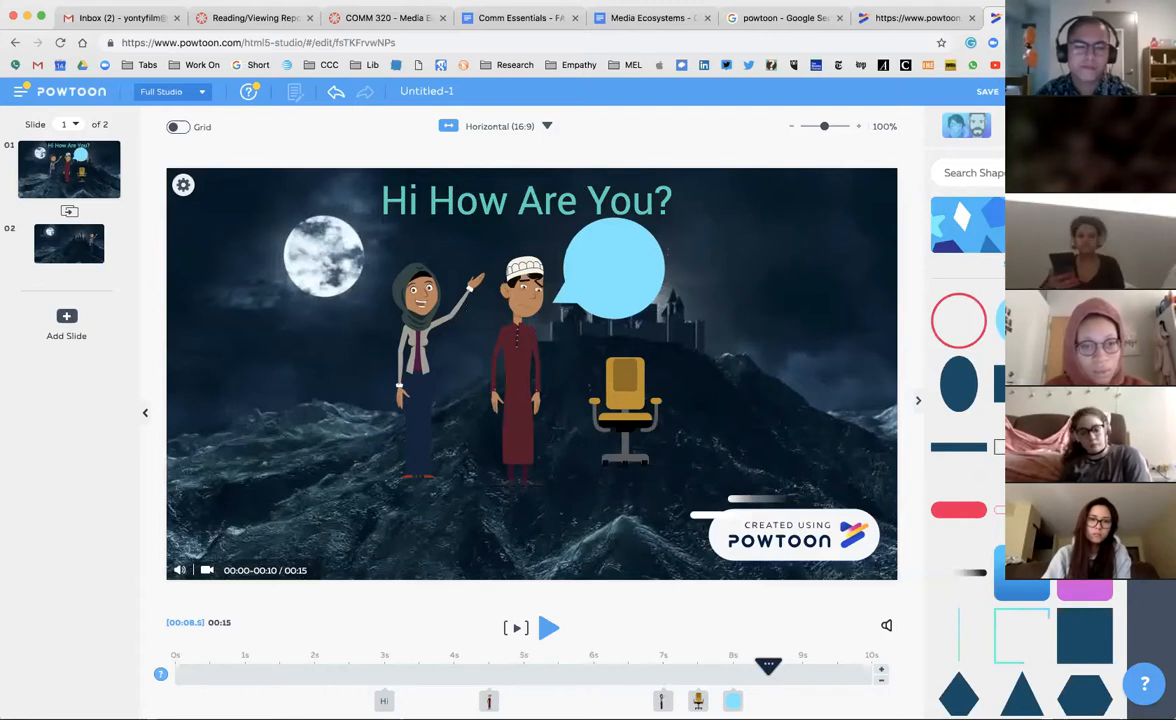
Step: Record a voiceover of about 5 seconds for the entire Powtoon
left_click(1150, 450)
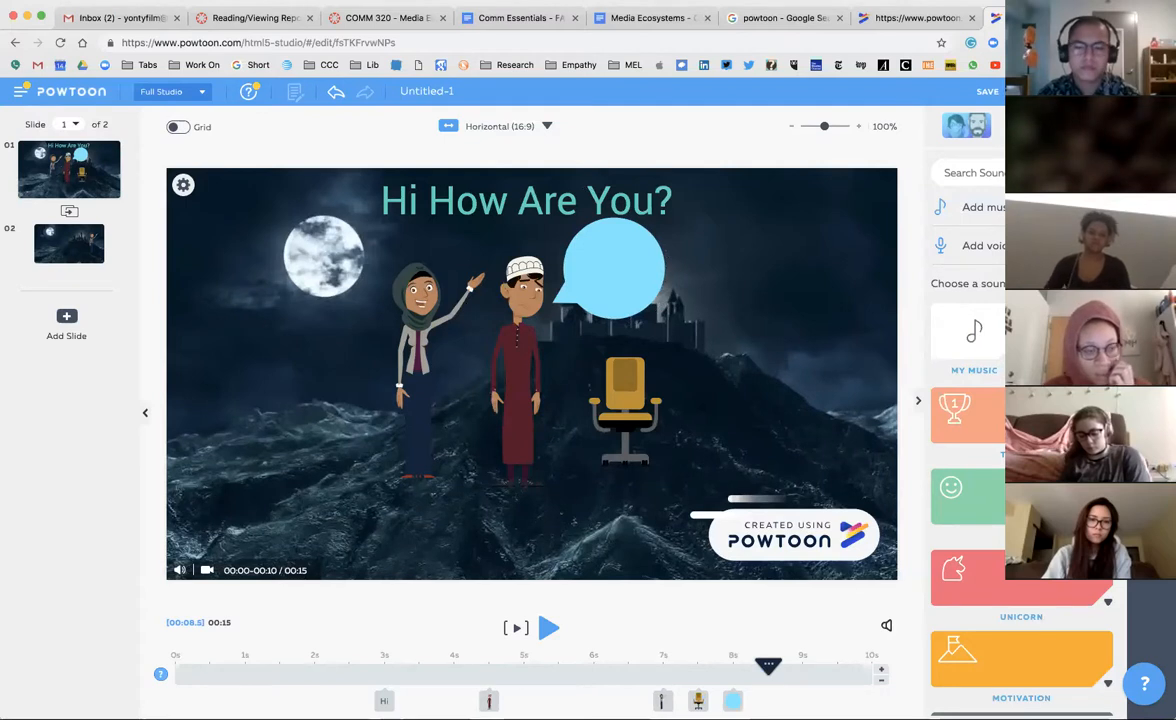
left_click(986, 246)
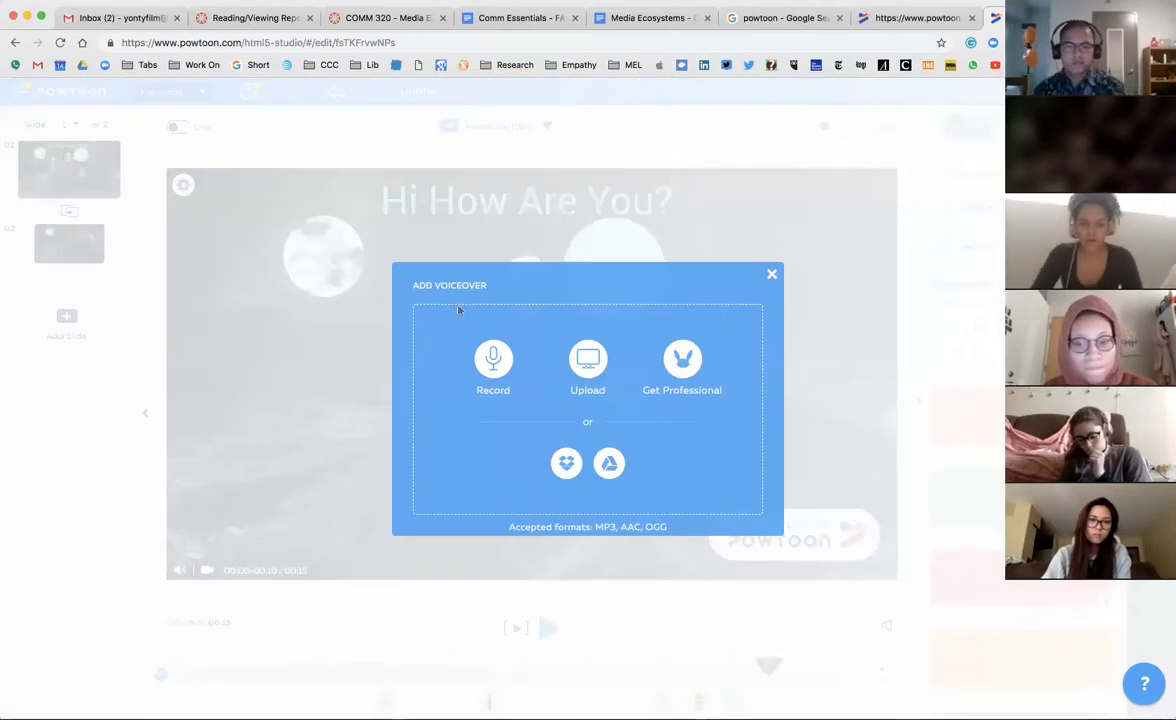
left_click(493, 368)
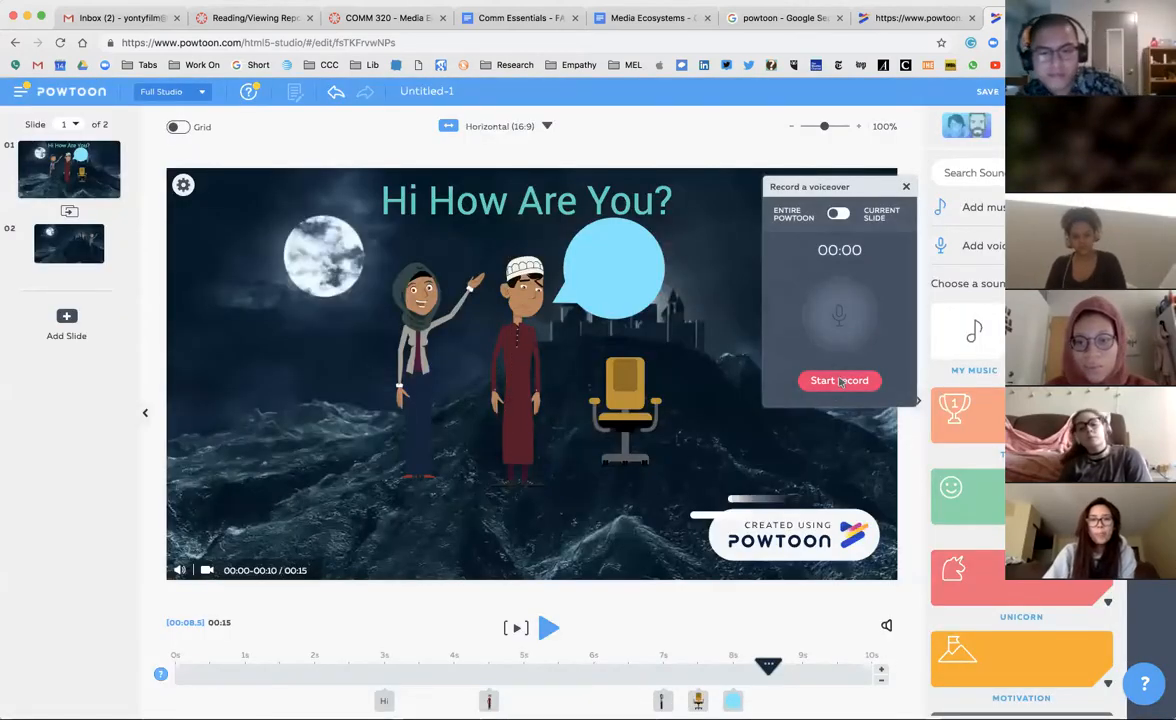
left_click(840, 381)
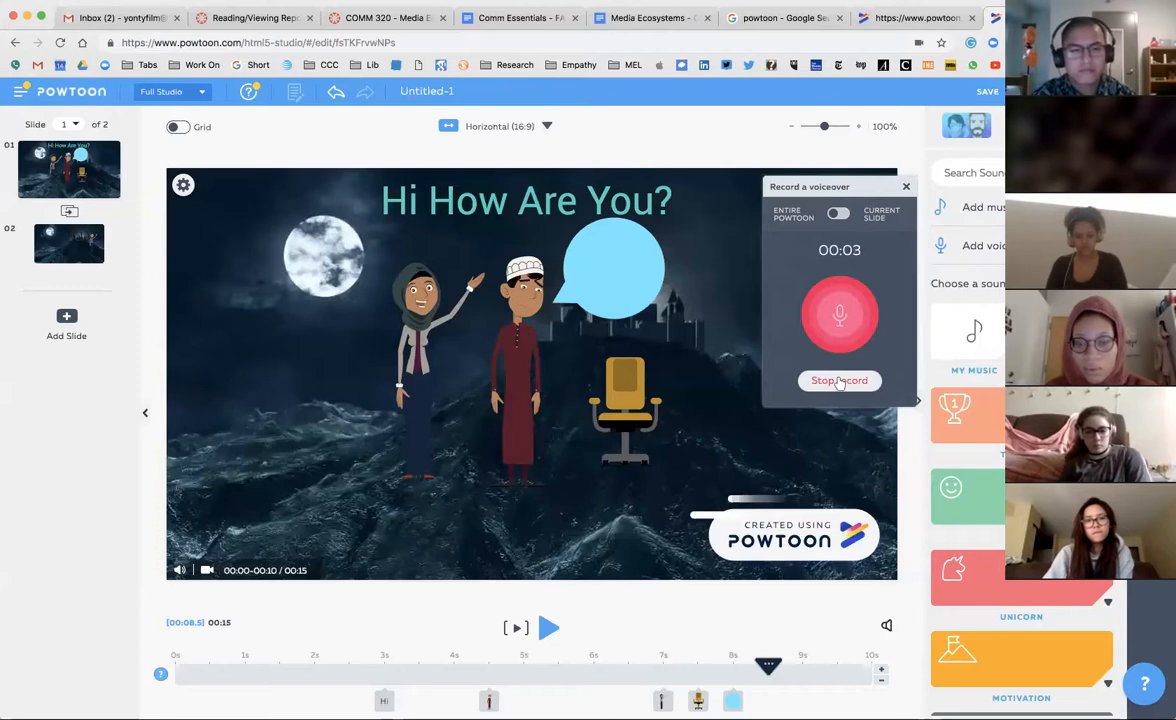
left_click(839, 381)
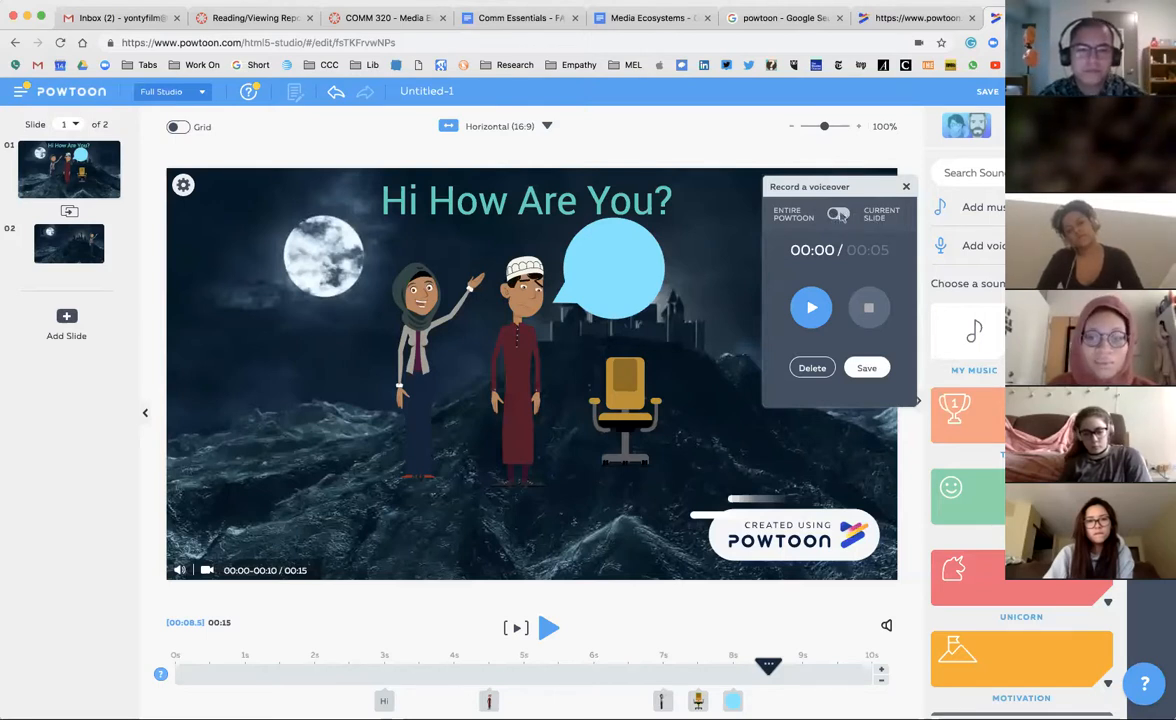
Step: Try to switch the voiceover to the current slide only, and play back the recording
double_click(838, 214)
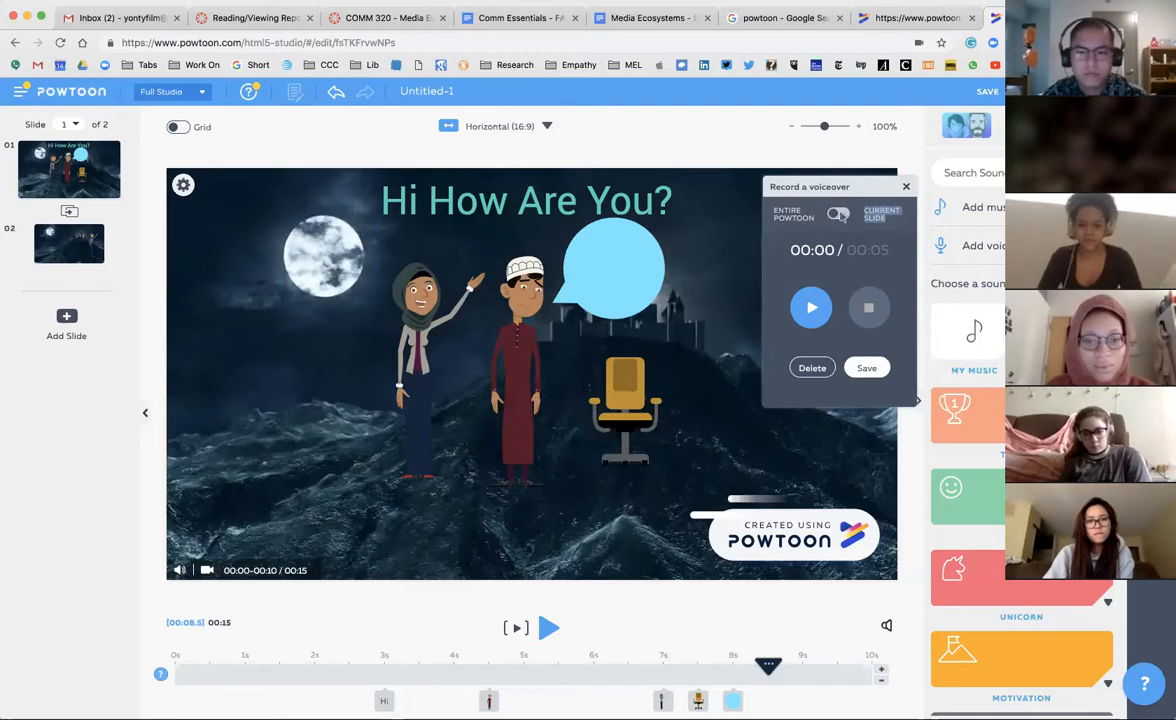
left_click(815, 302)
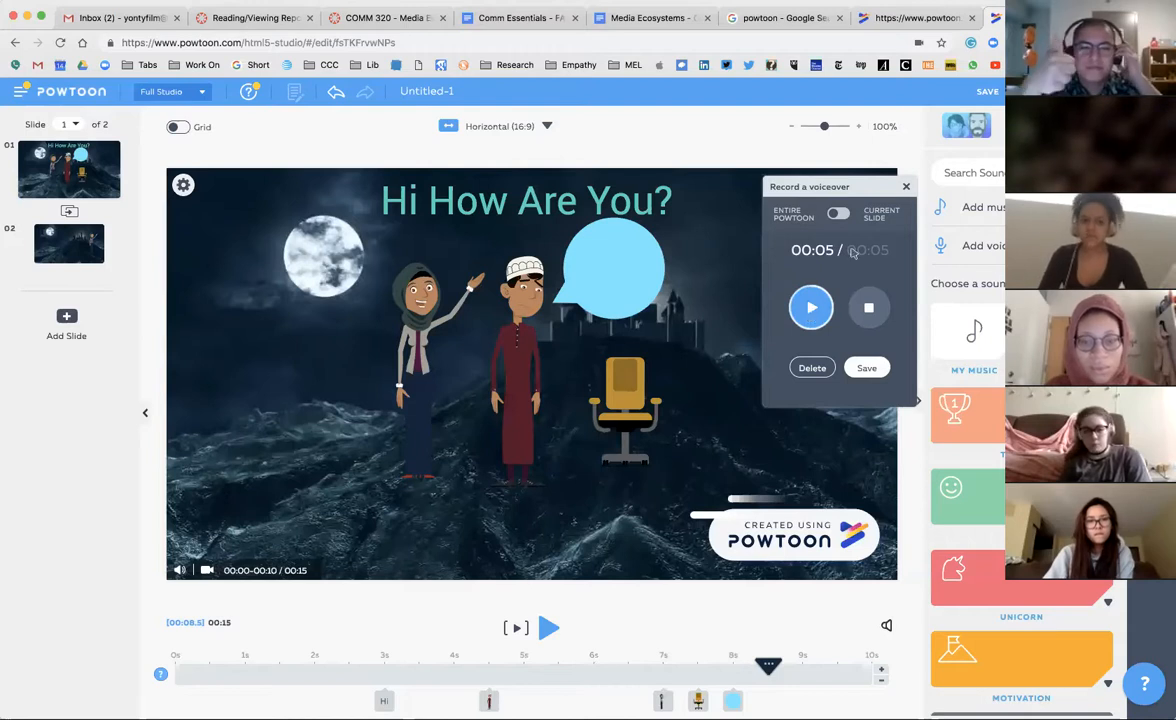
double_click(842, 215)
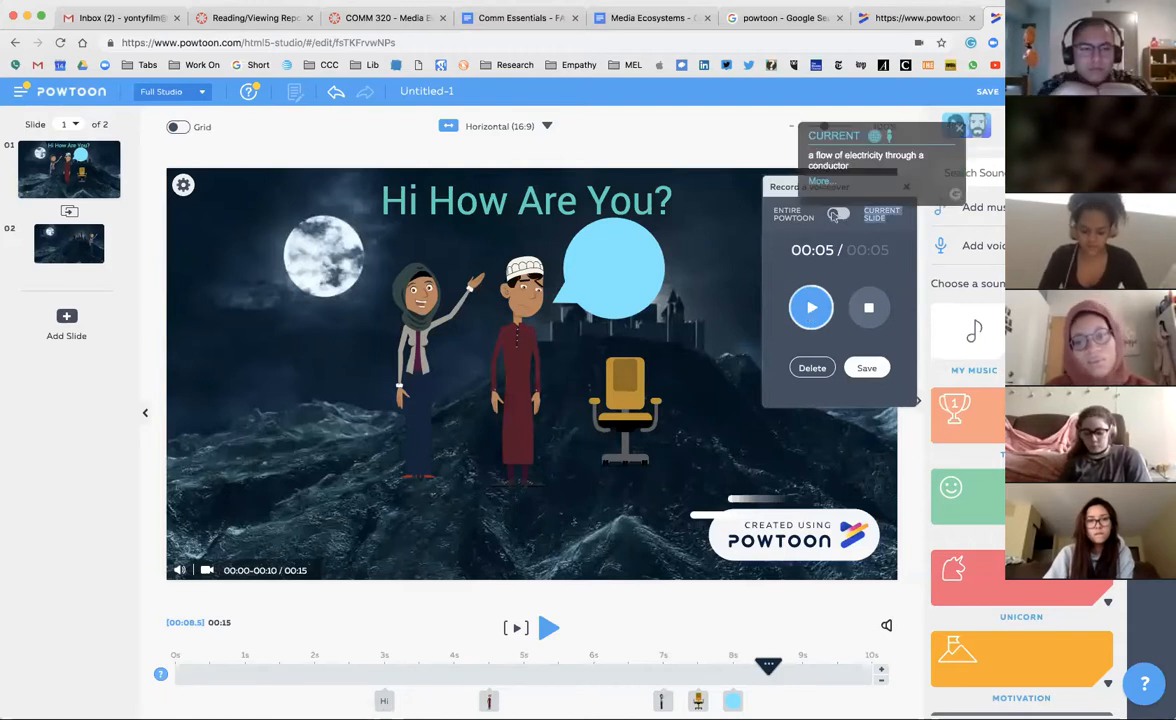
left_click(958, 128)
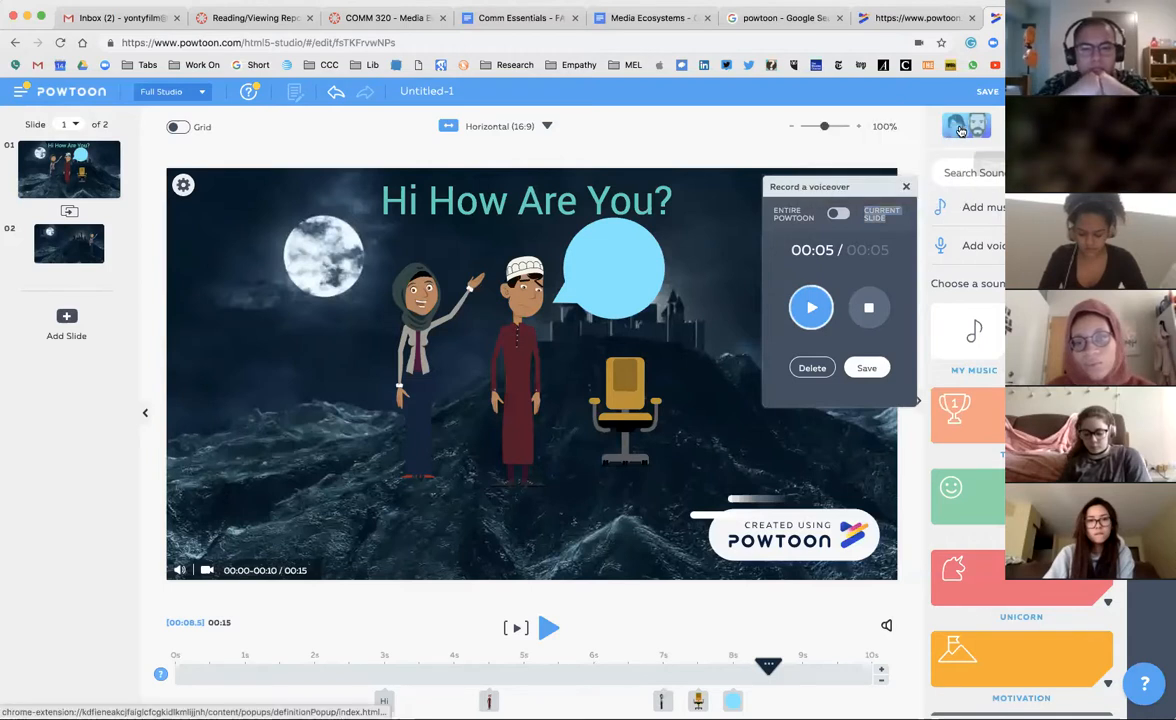
Step: Save the recorded voiceover under the name "Slide 1"
left_click(868, 367)
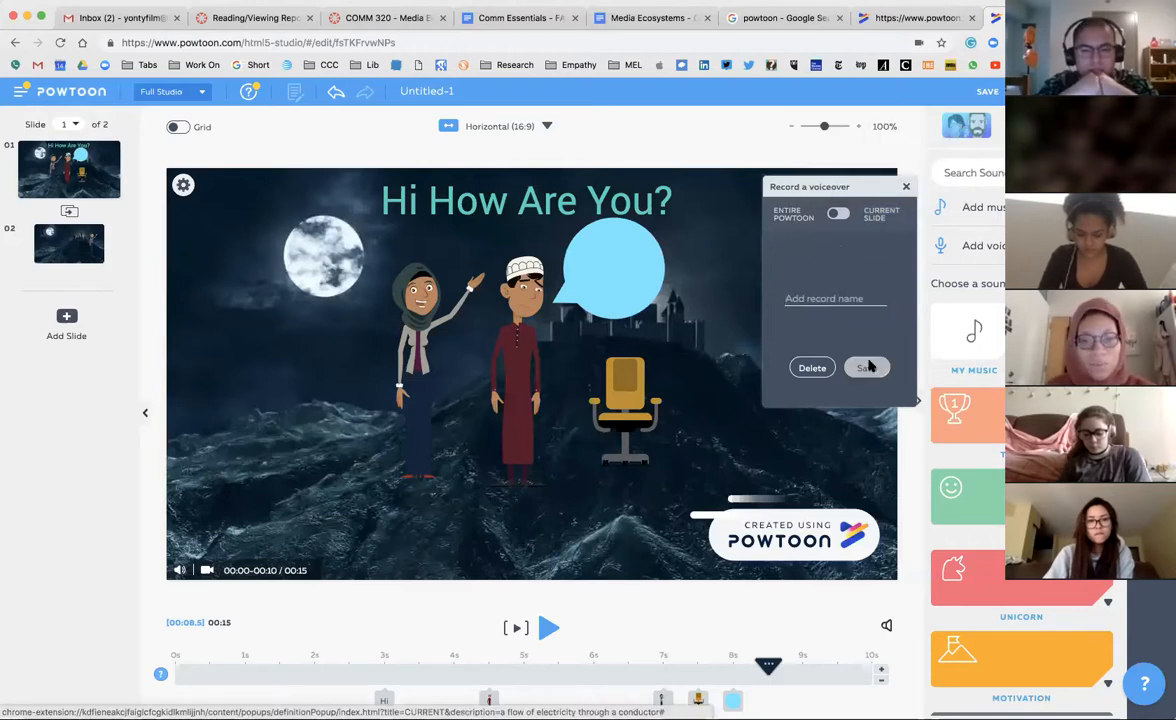
type("Slide 1")
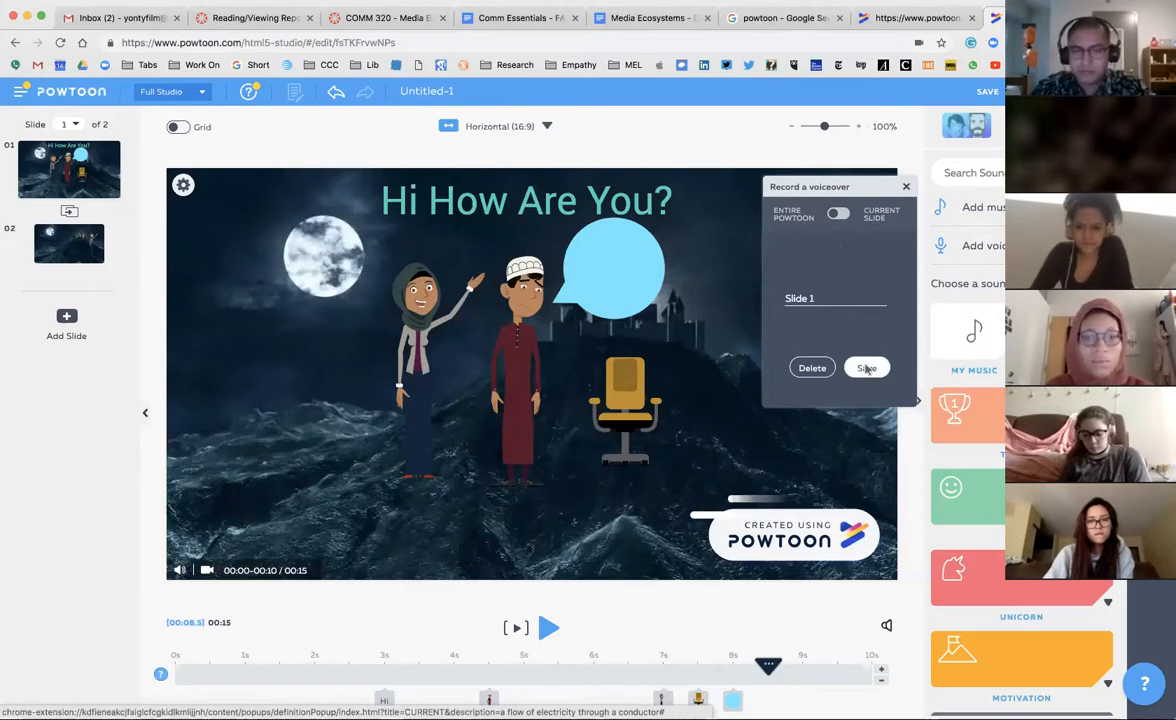
left_click(868, 367)
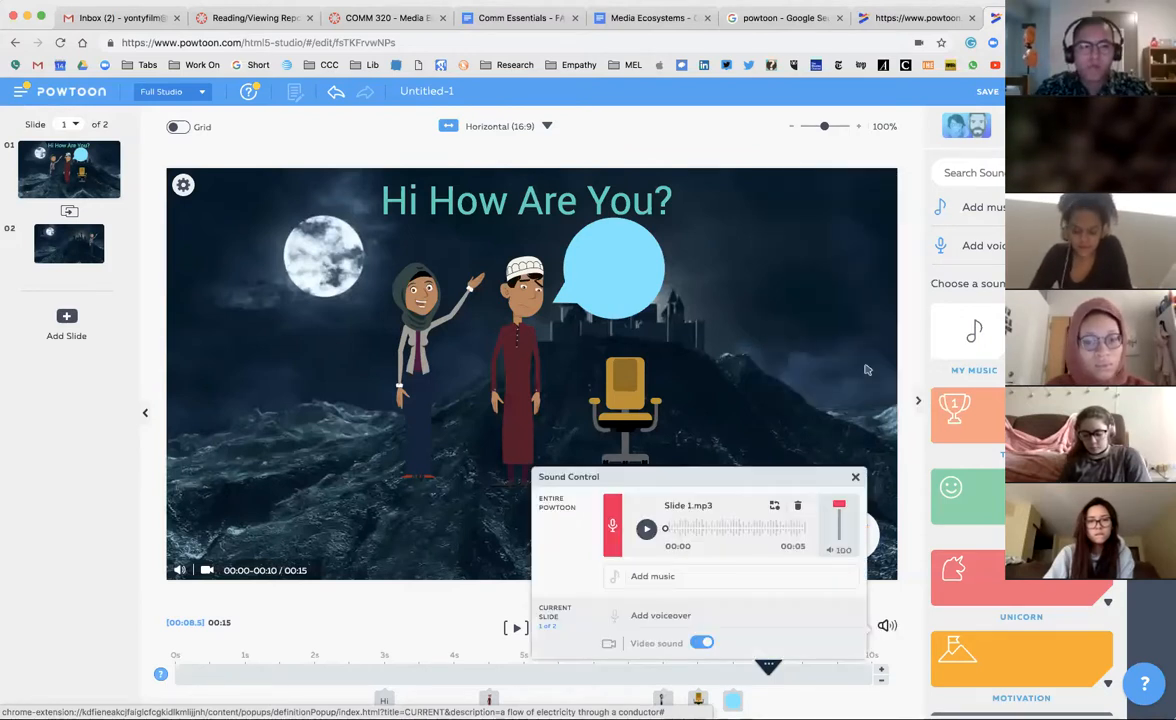
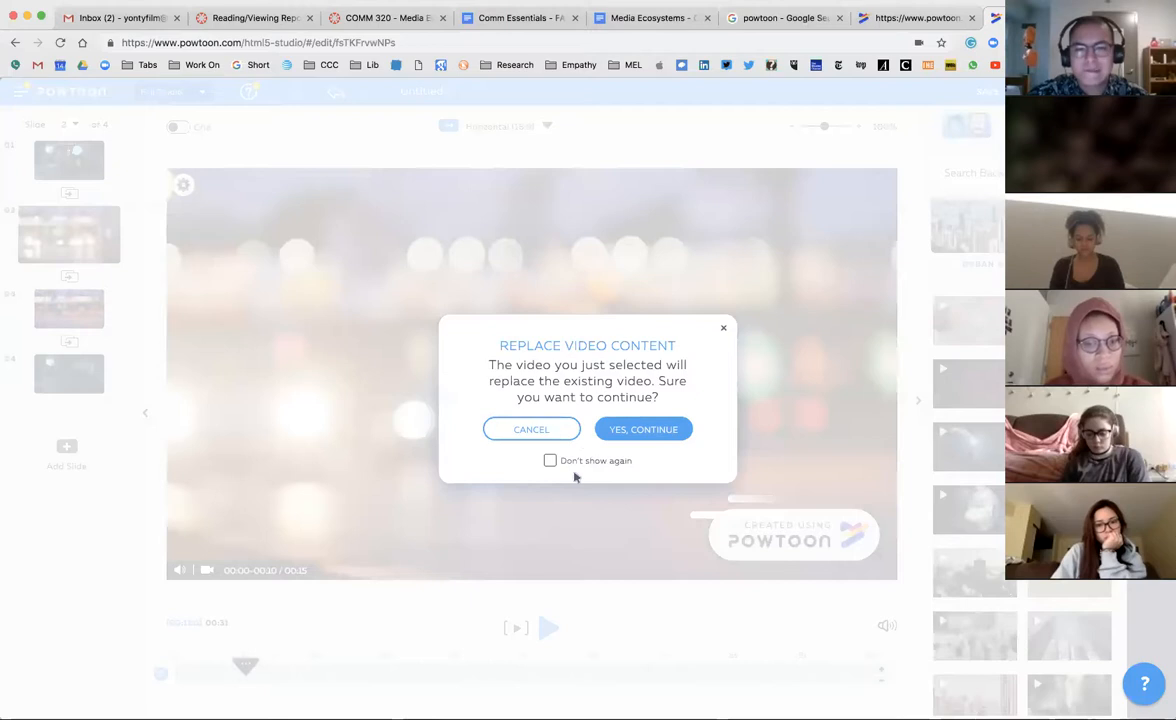
Step: Confirm replacing slide 2's background video with the blurred city lights clip and preview the slide
left_click(641, 430)
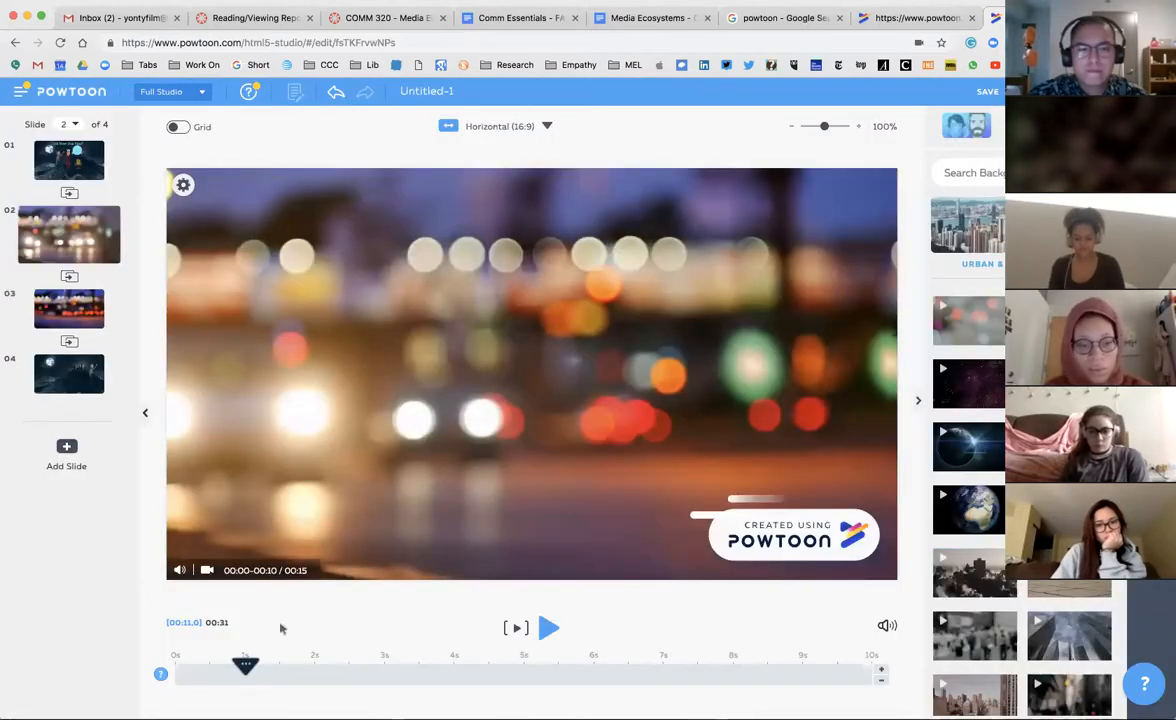
left_click(549, 627)
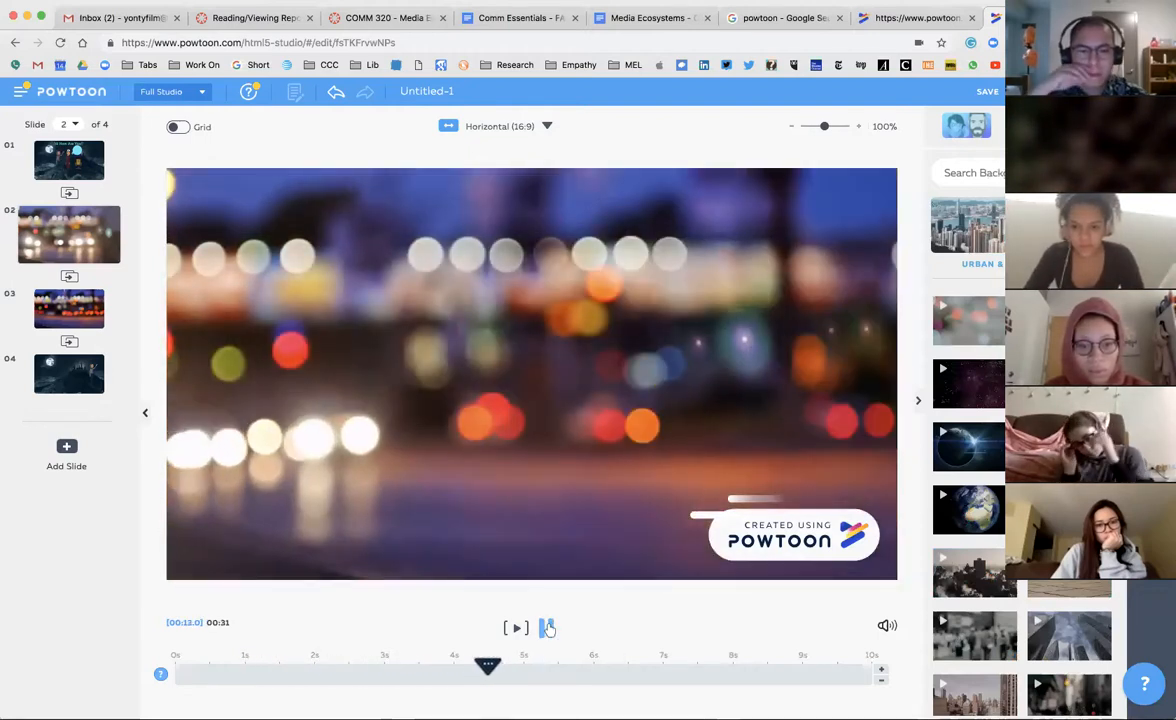
left_click(548, 627)
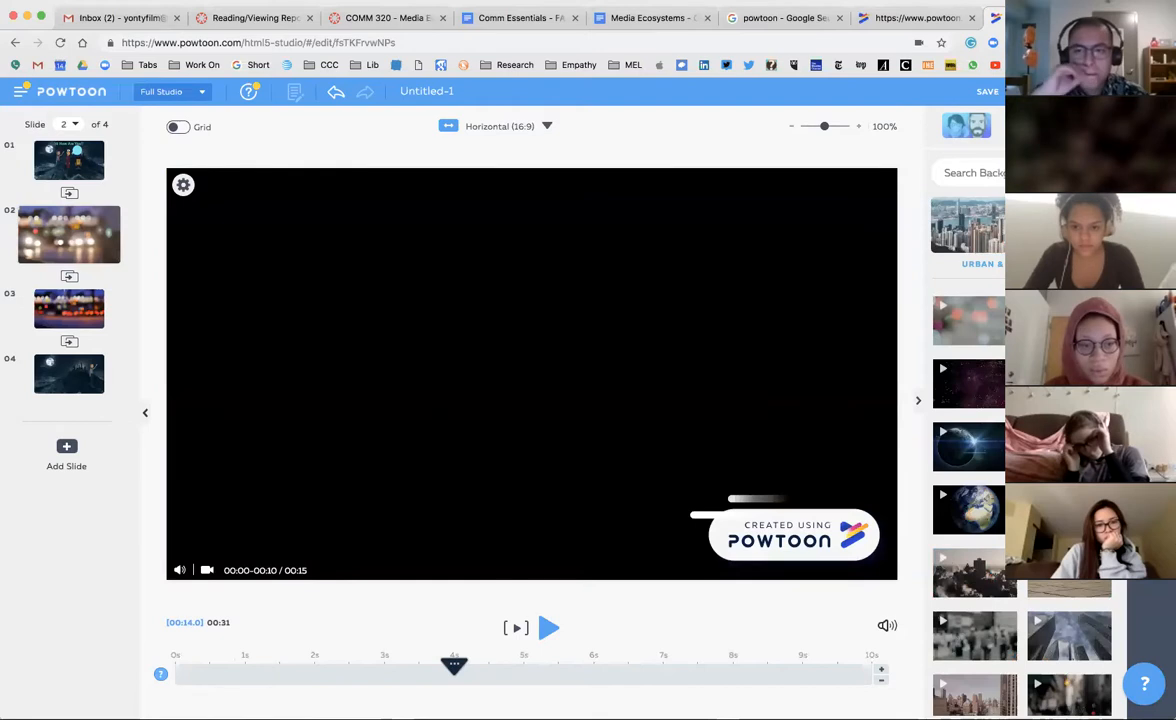
Step: Add the waving white-haired woman character to slide 2 at 4 seconds and place her just above the Powtoon watermark
left_click(1150, 275)
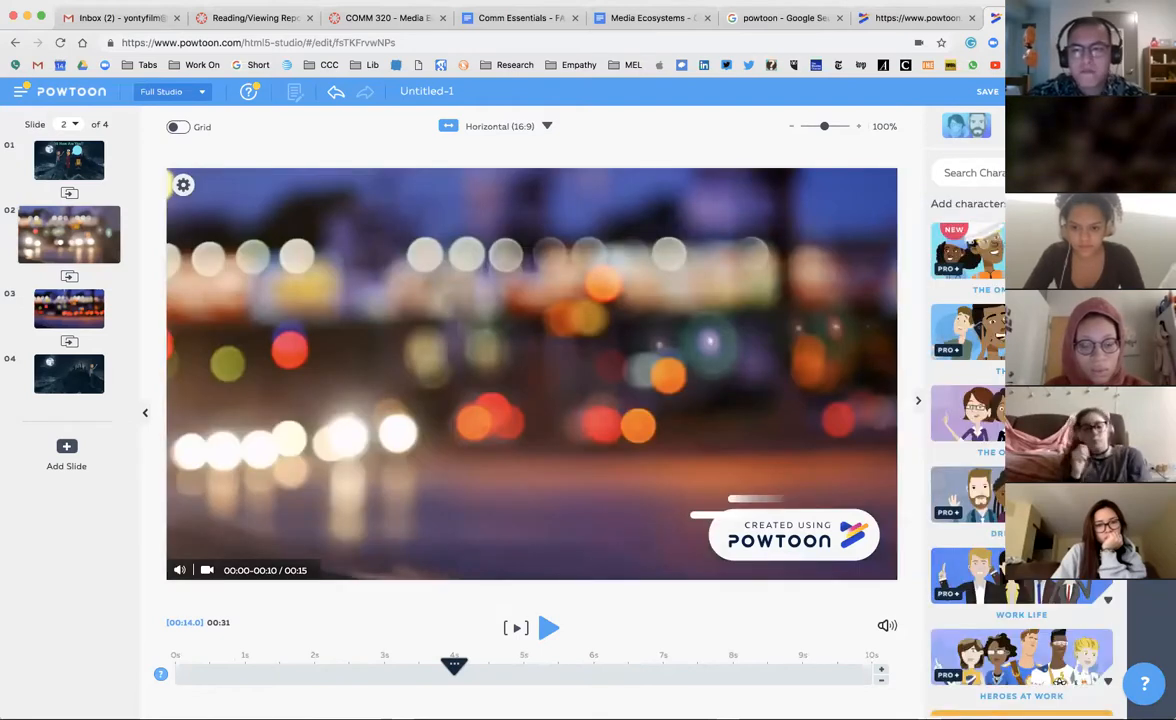
left_click(1030, 414)
scroll(965, 420, "down", 5)
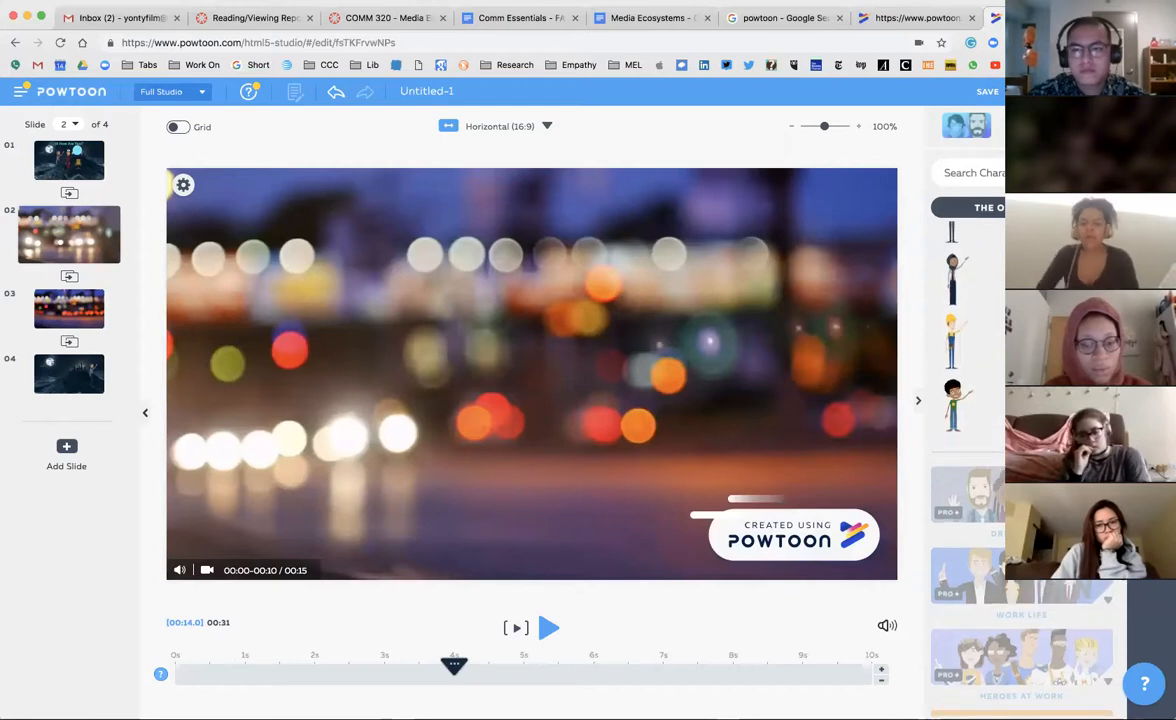
left_click(894, 205)
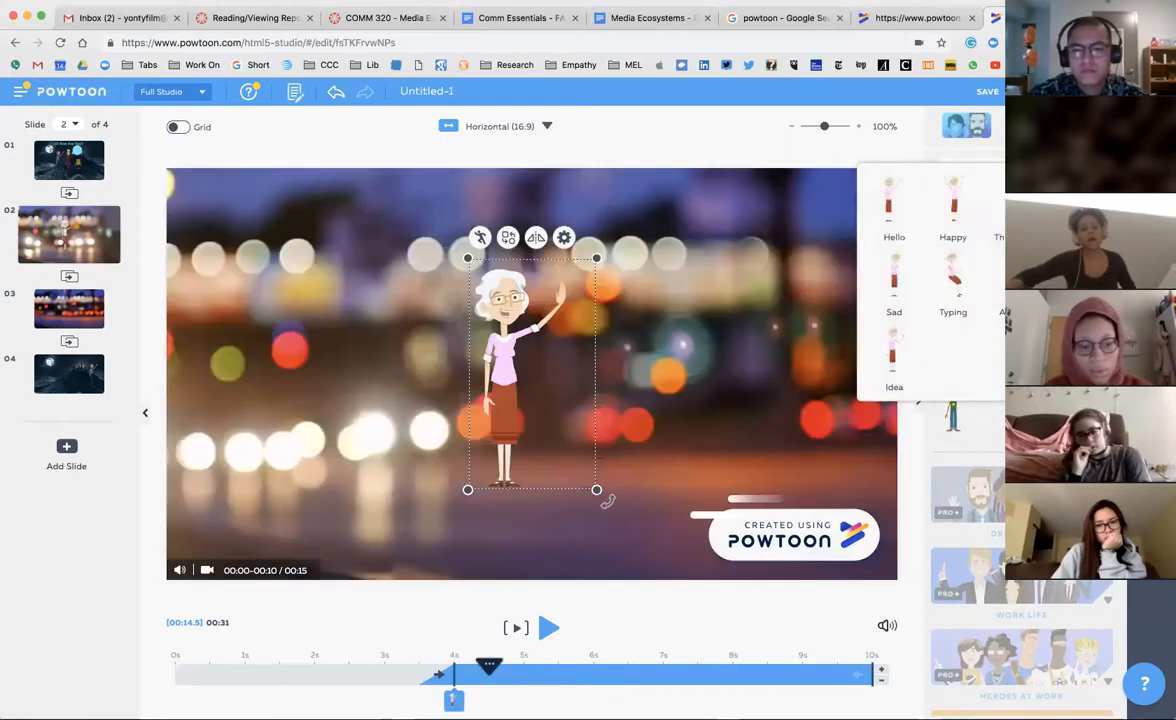
left_click_drag(523, 353, 781, 374)
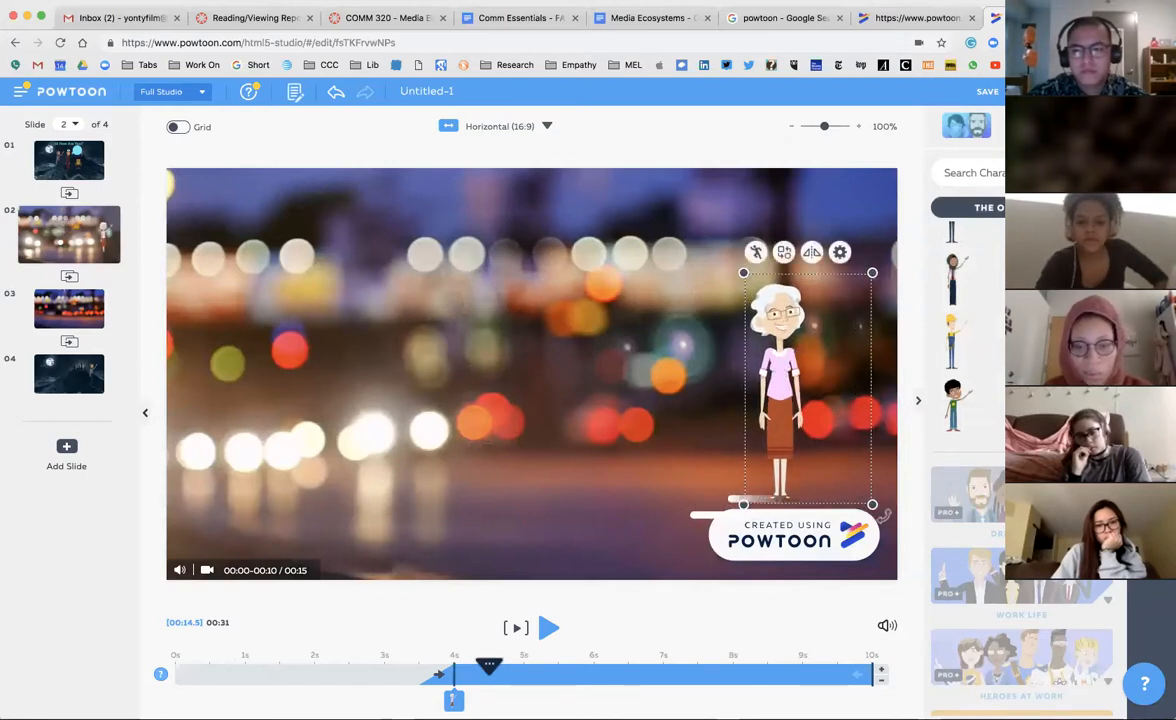
Step: Add a body text to slide 2 reading "My name is" followed by the presenter's first name
left_click(1151, 232)
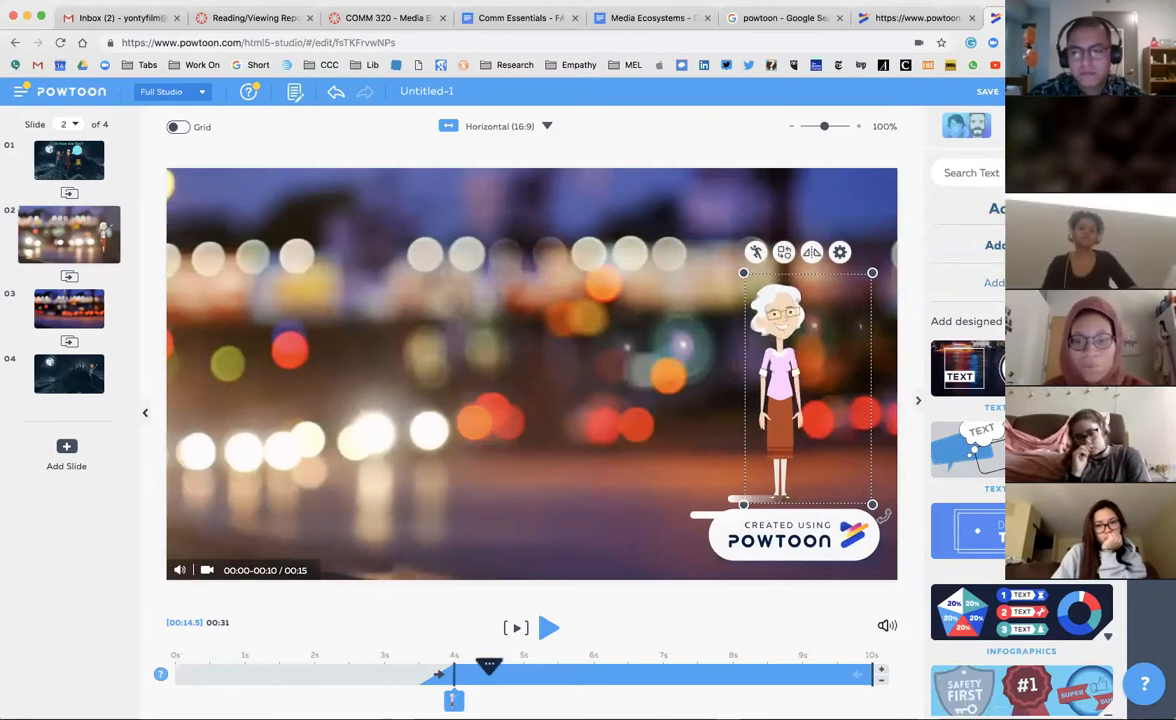
left_click(1021, 283)
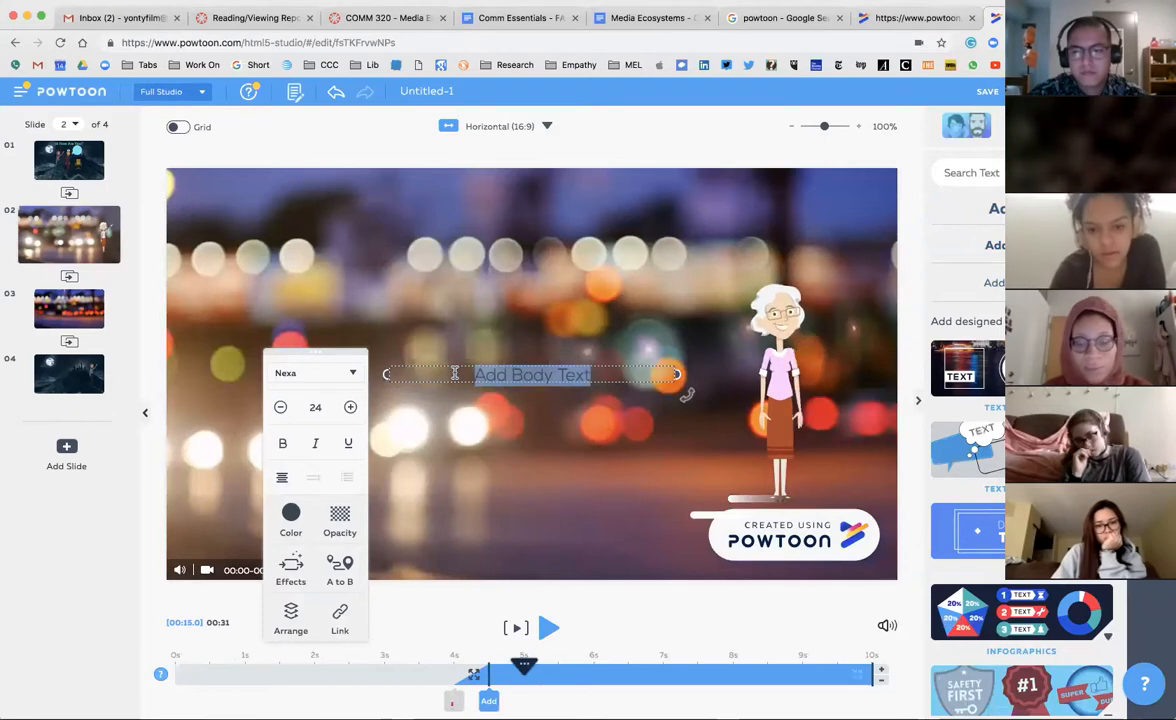
key("BackSpace")
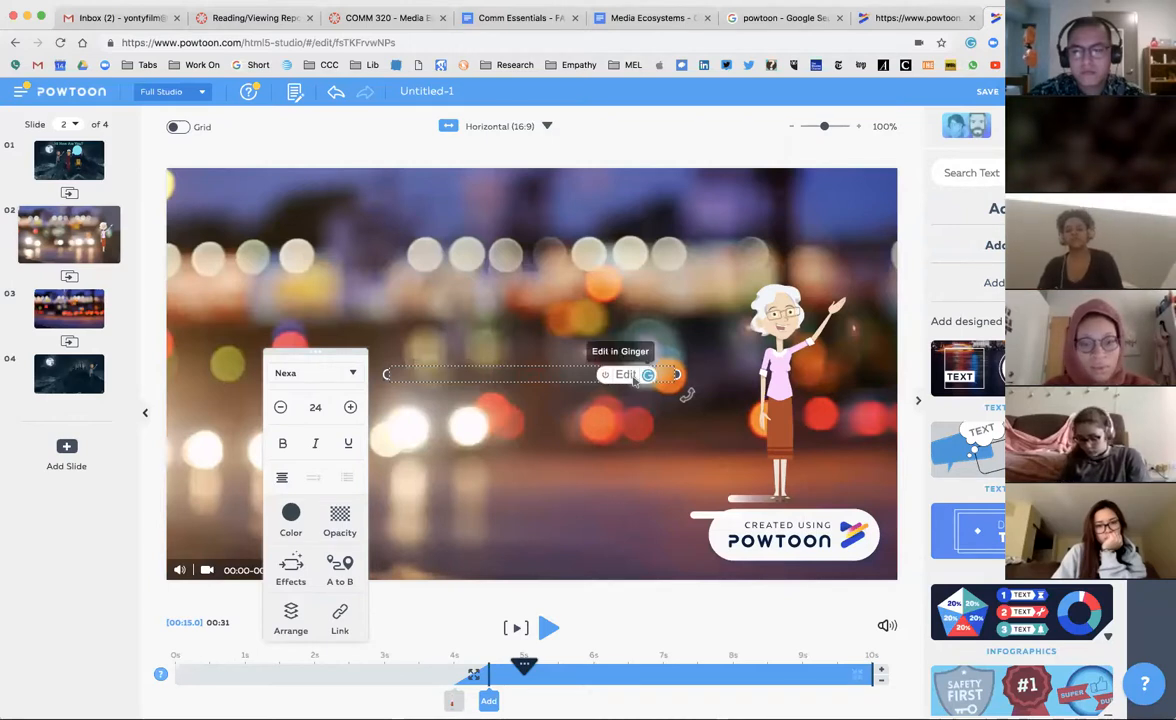
type("My name is Yonty")
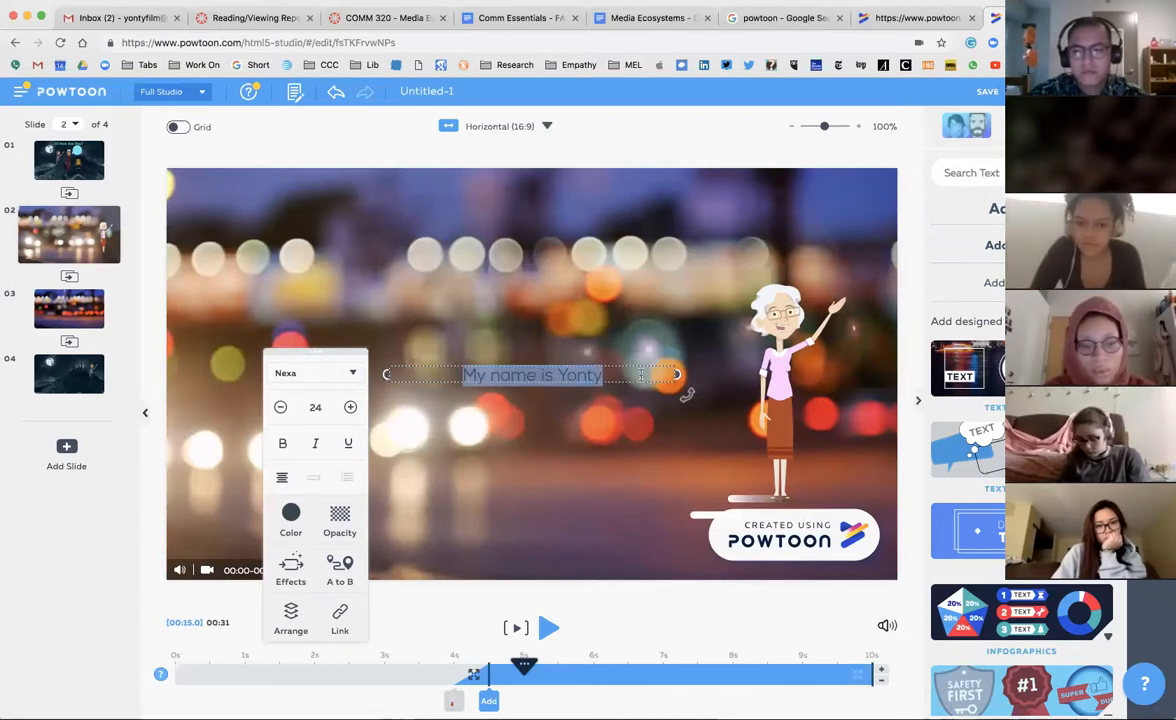
Step: Colour the name text white (#FFFFFF) and move it above the woman's head
left_click(292, 512)
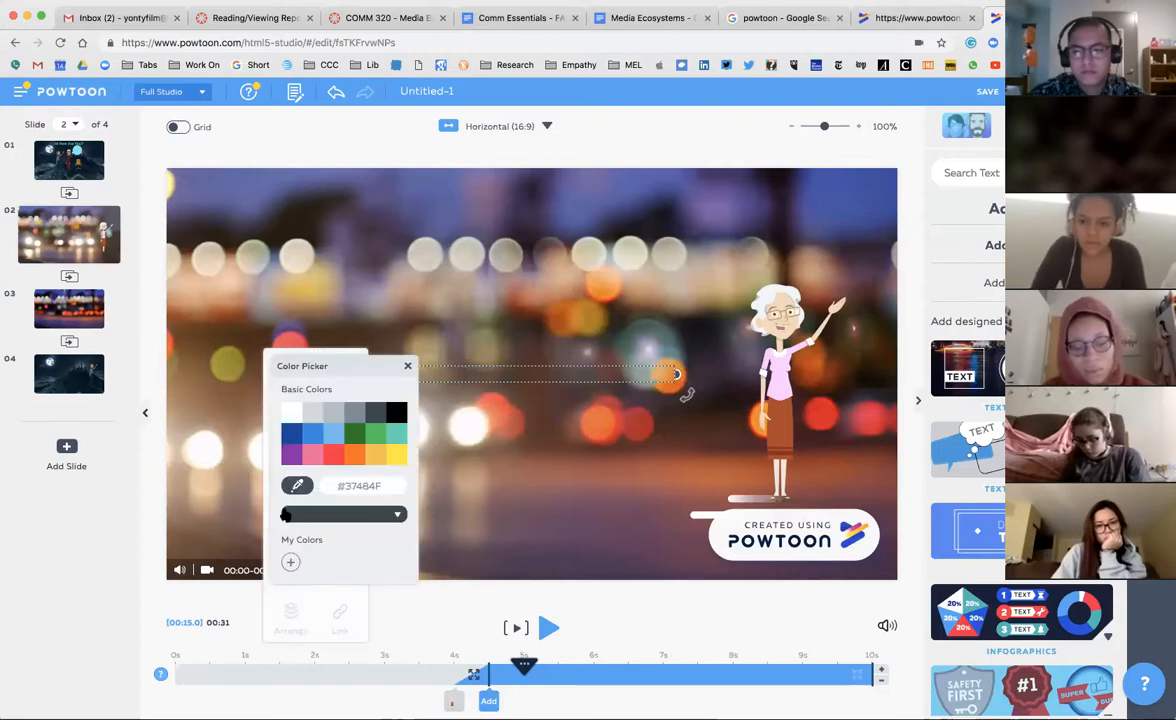
left_click(290, 411)
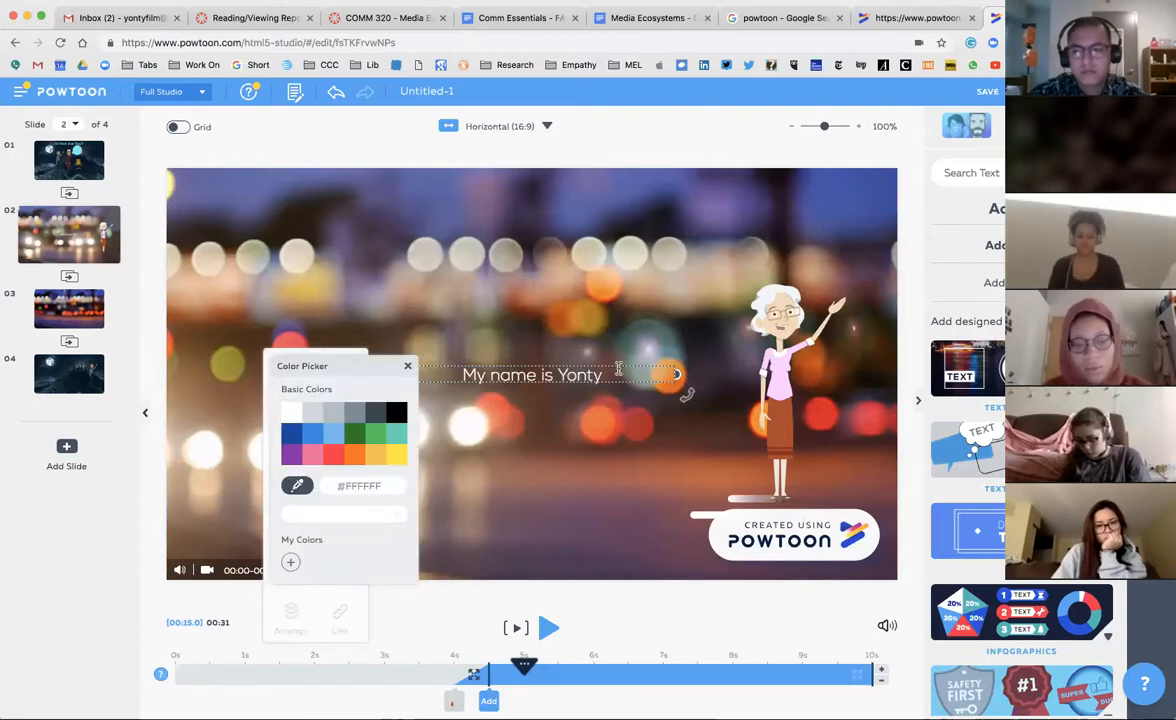
left_click_drag(600, 375, 793, 204)
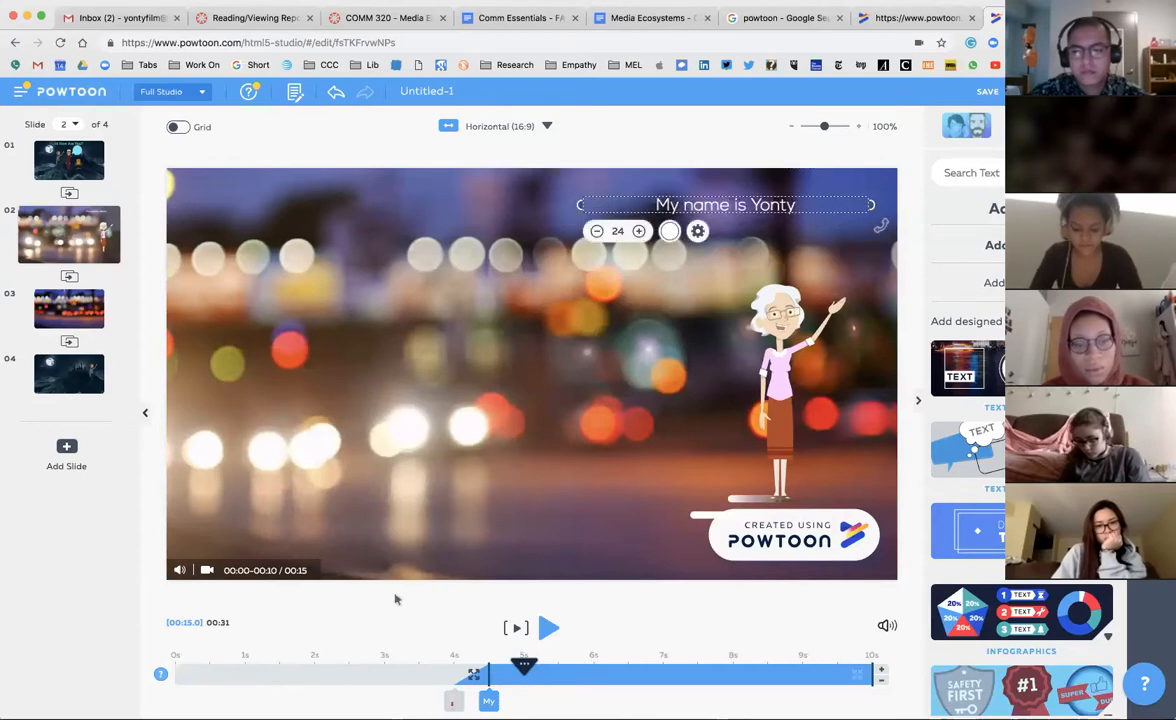
Step: Play the Powtoon from slide 1 through to slide 3 to check the new character and text
left_click(75, 160)
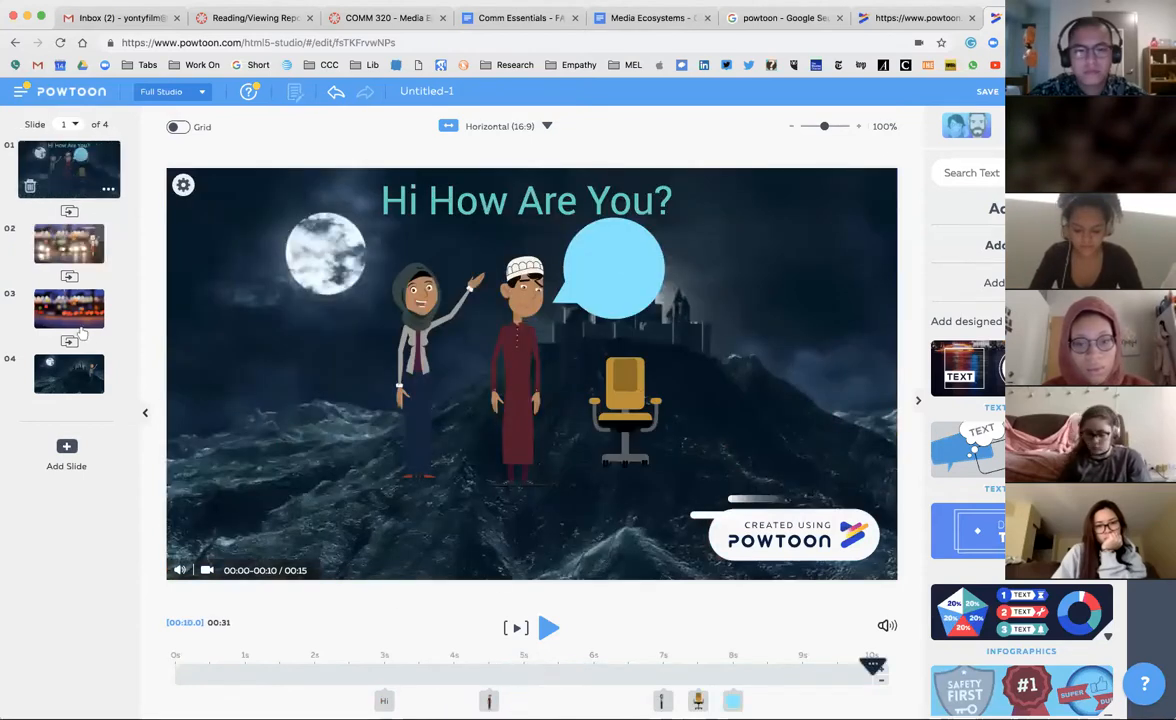
left_click(548, 627)
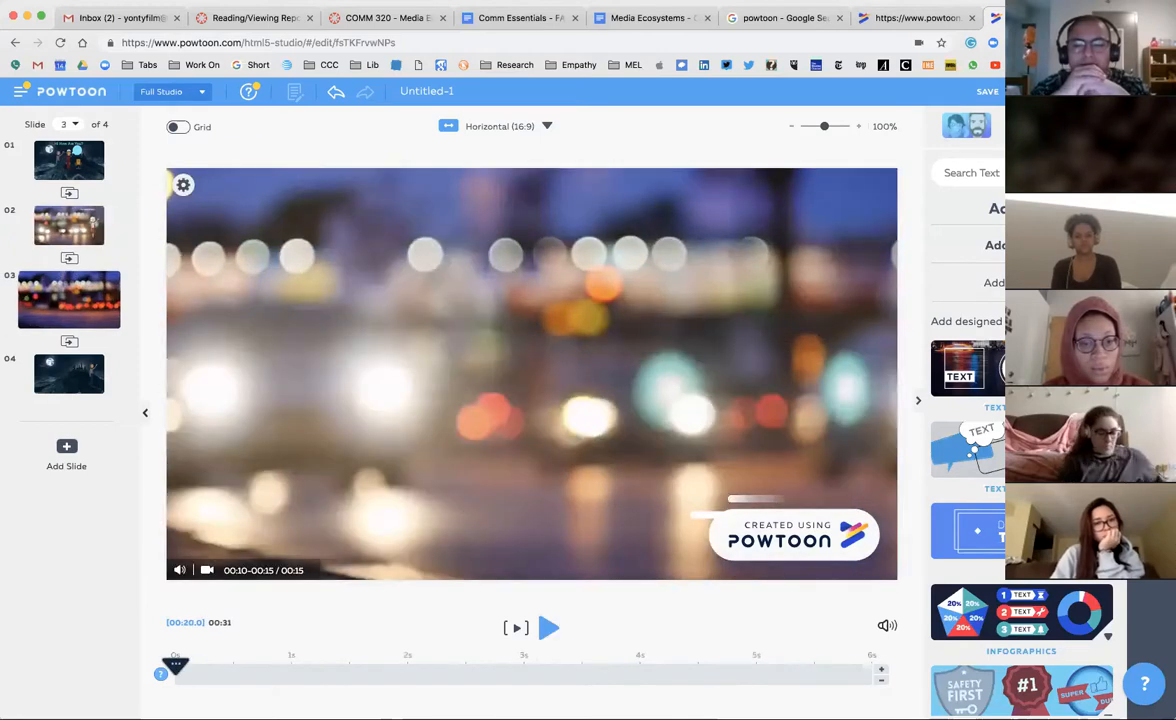
Step: Record a voiceover of about 6 seconds for the current slide only, on slide 3
left_click(1151, 470)
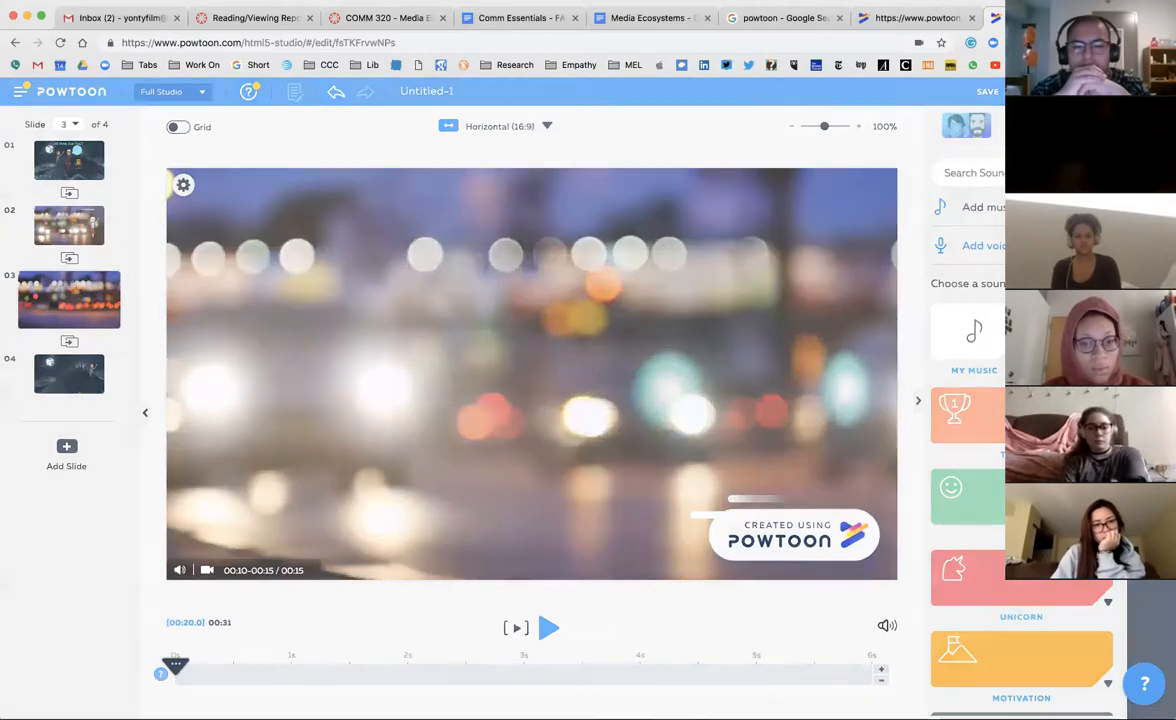
left_click(984, 245)
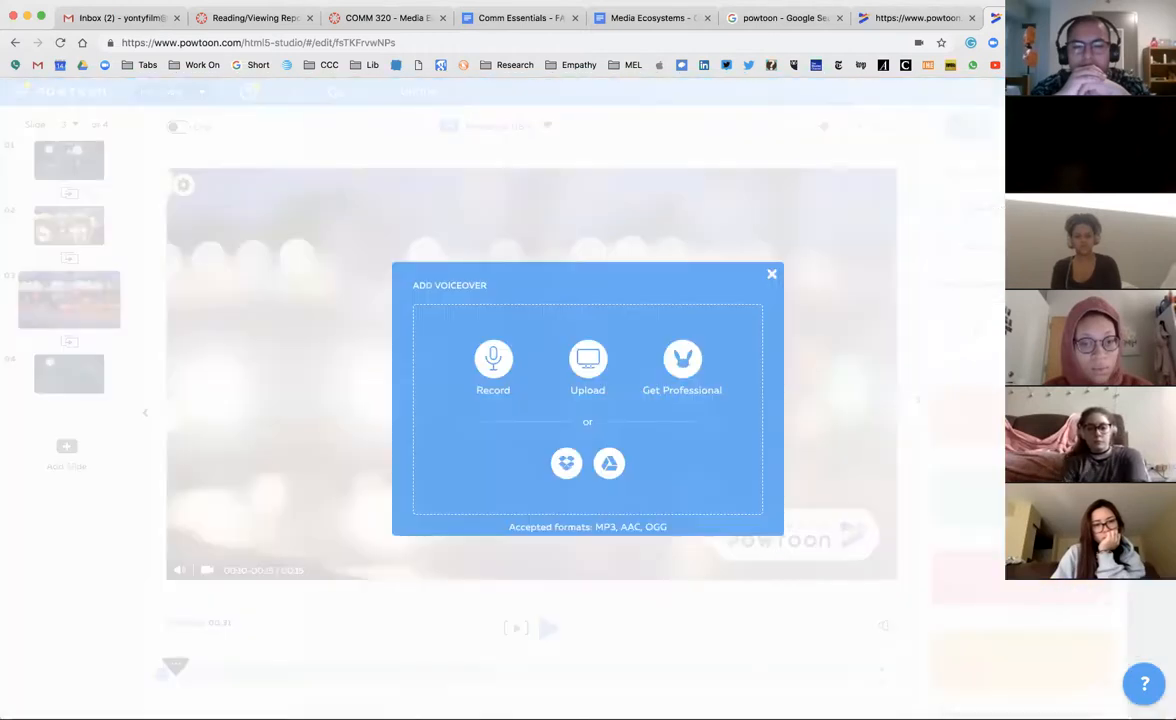
left_click(490, 368)
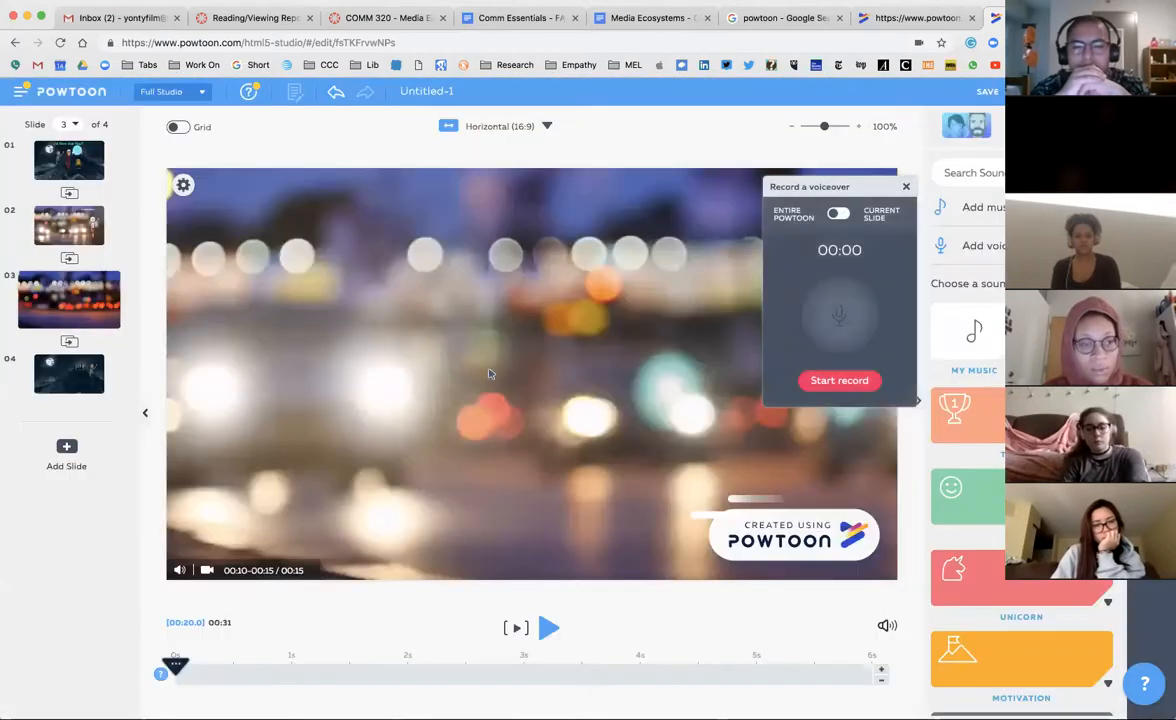
left_click(841, 217)
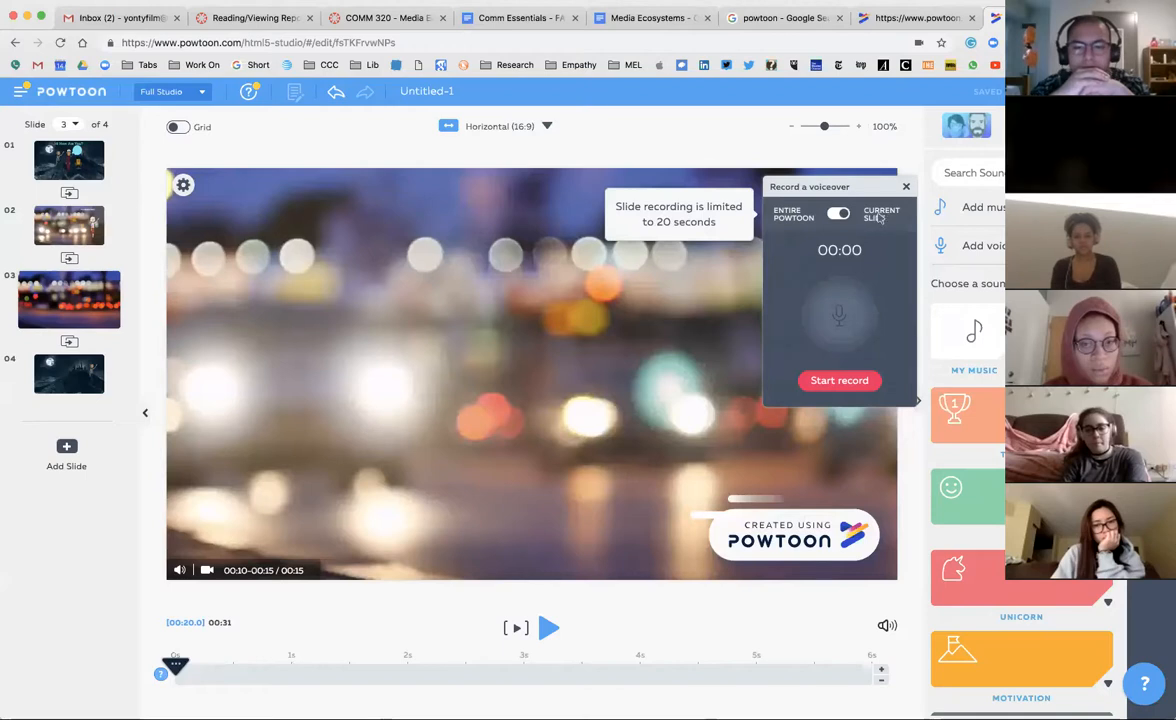
left_click(838, 381)
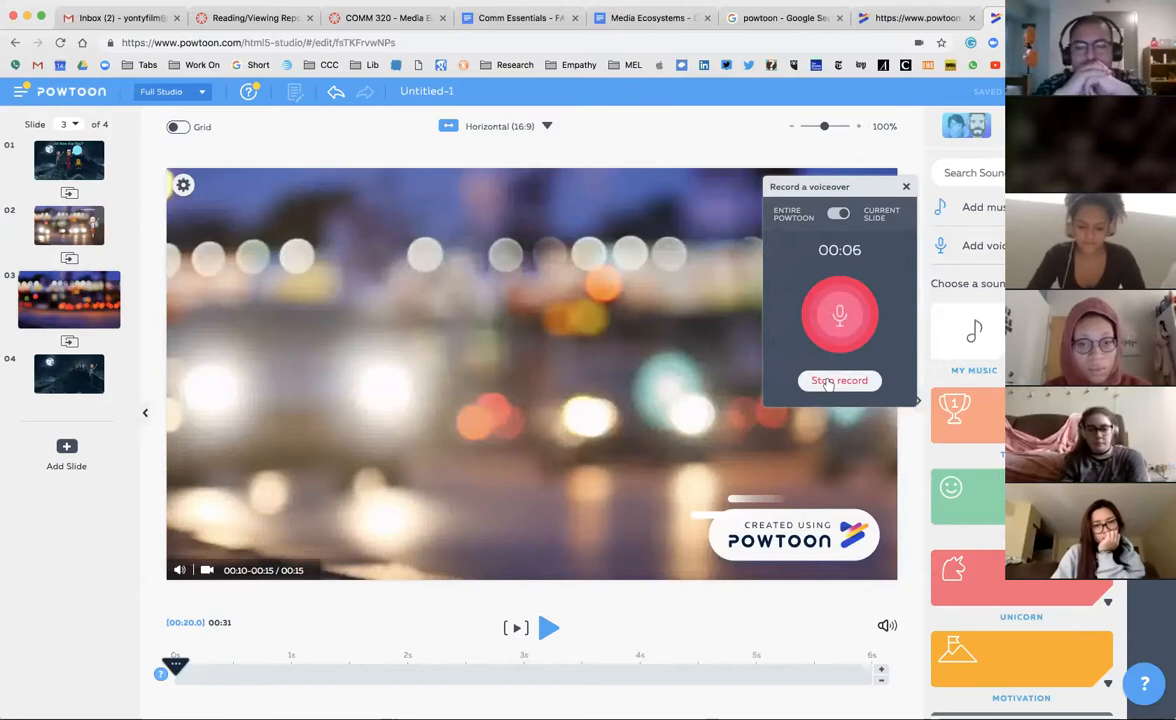
left_click(828, 381)
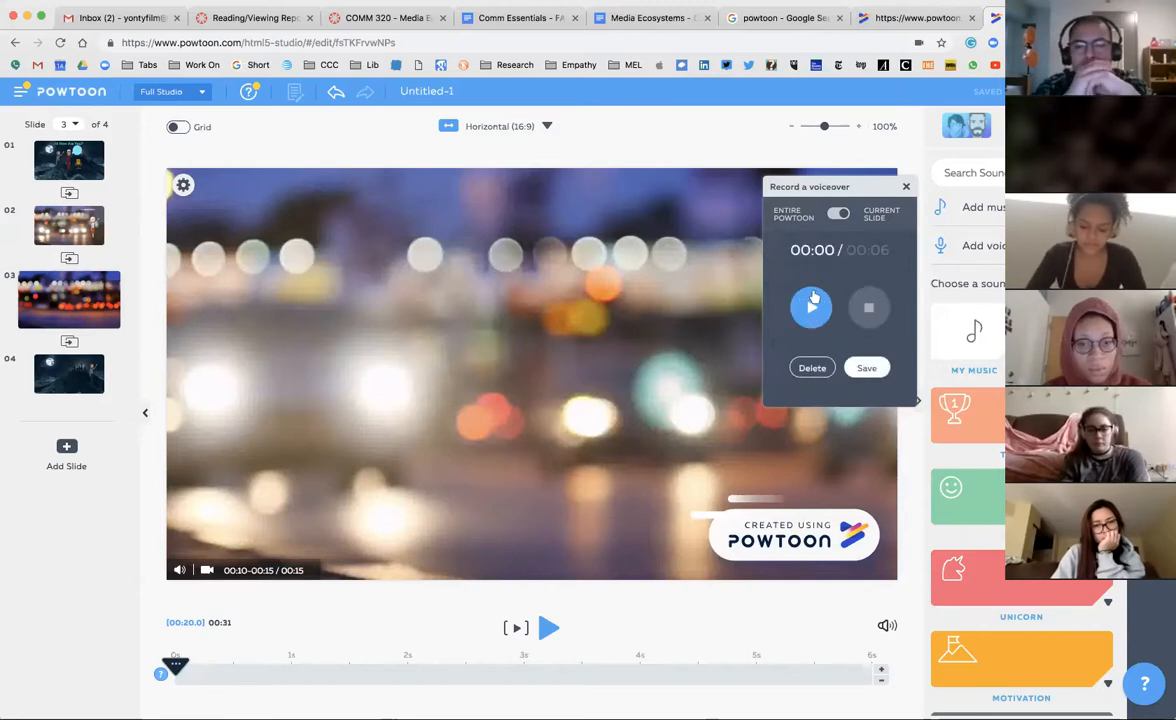
Step: Save the slide 3 voiceover under the name "Slide 2" and close the sound controls
left_click(866, 368)
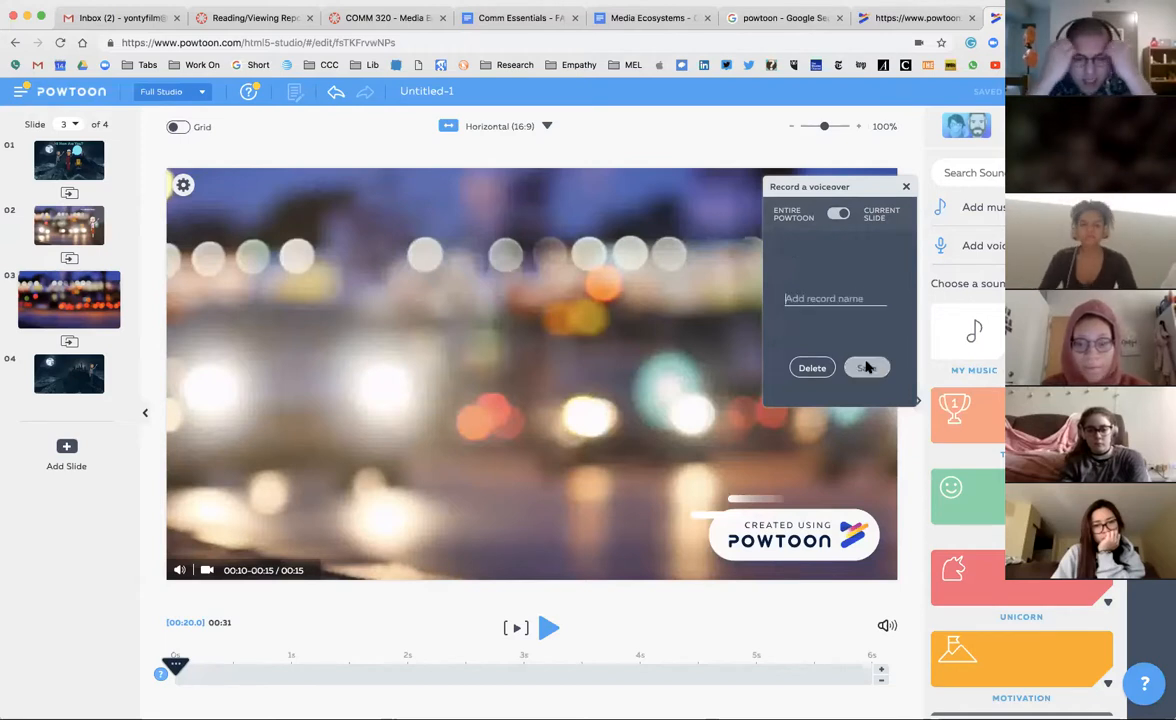
type("Slide 2")
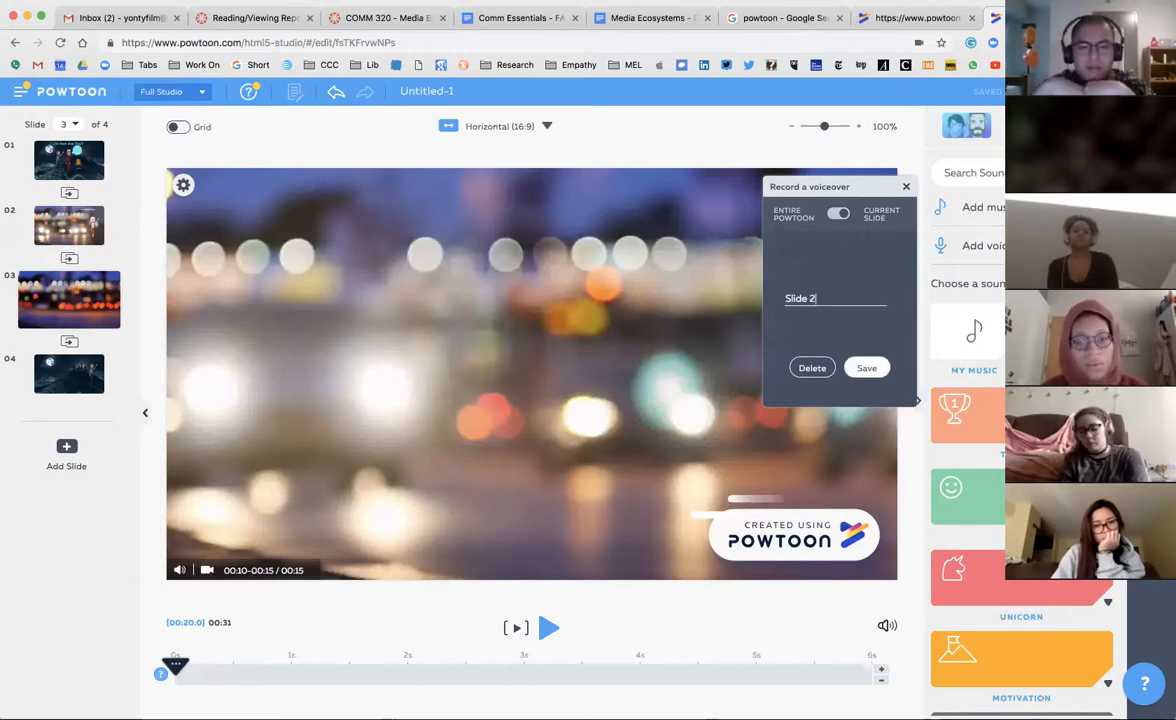
left_click(867, 368)
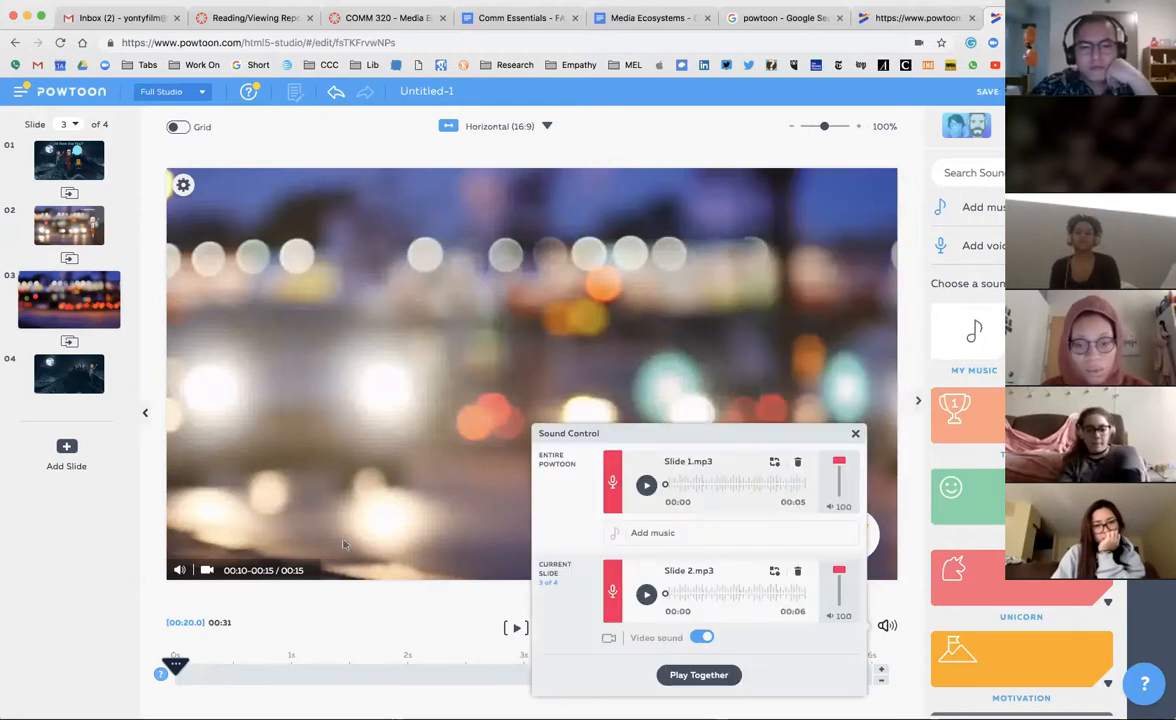
left_click(200, 560)
Step: Play the whole Powtoon from the start of slide 1 and pause it on slide 4
left_click(41, 160)
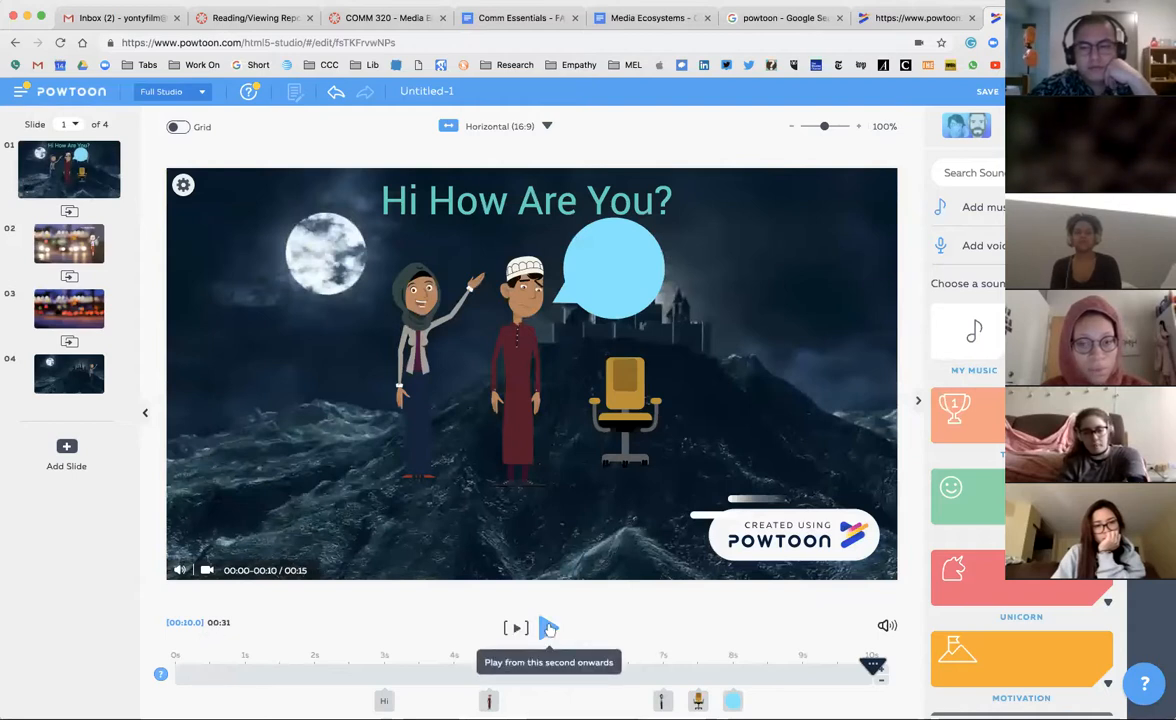
left_click(549, 627)
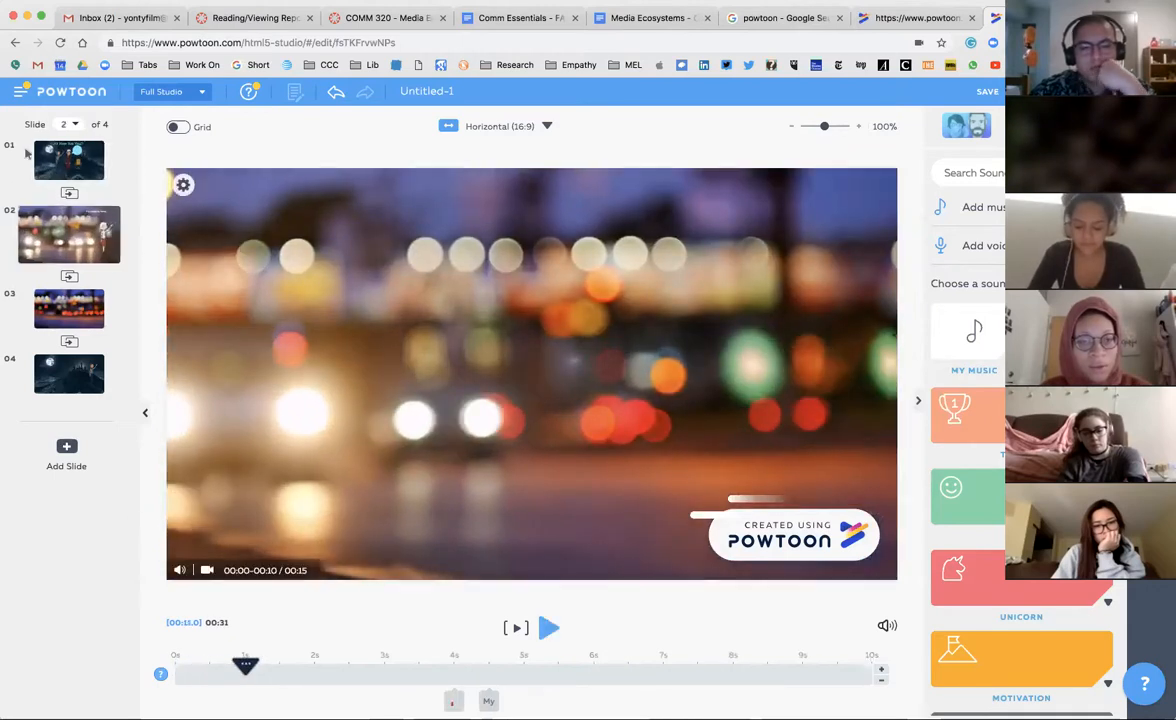
left_click(69, 160)
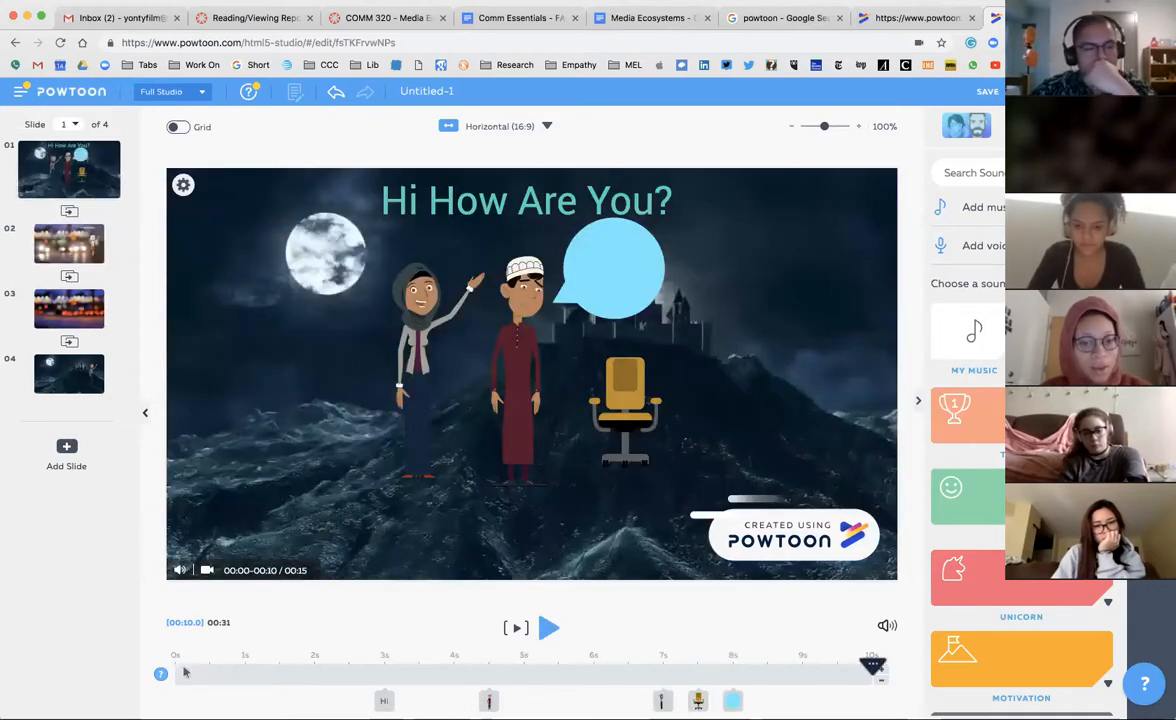
left_click(184, 672)
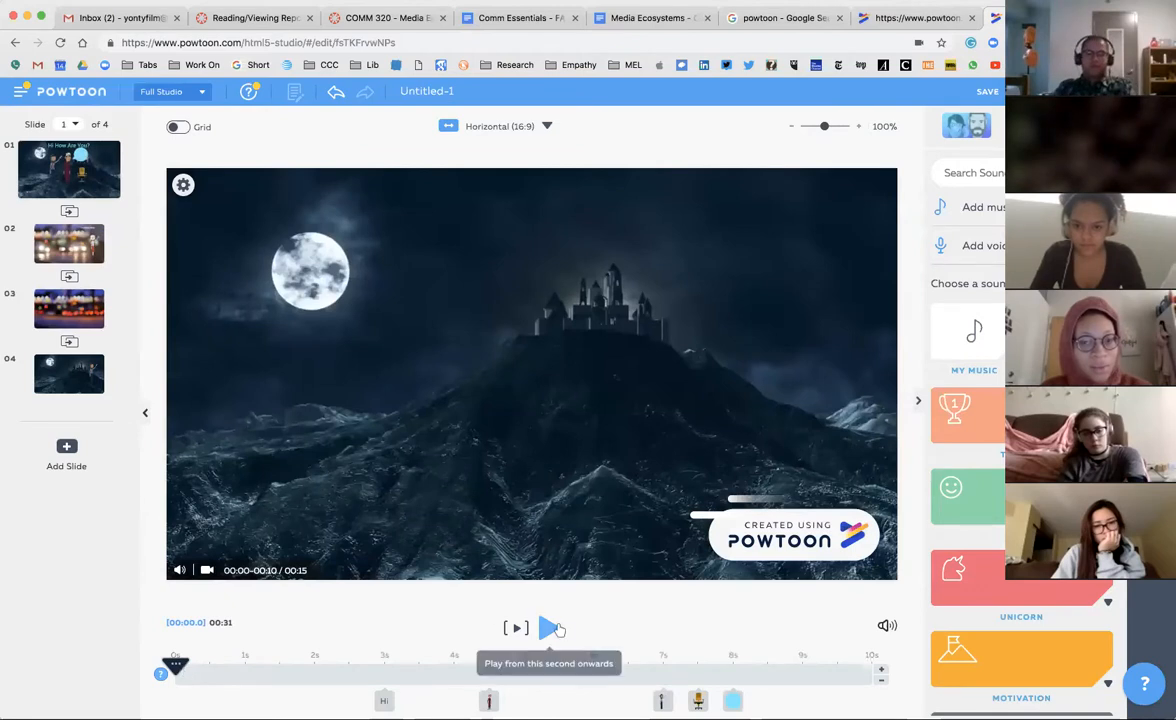
left_click(547, 628)
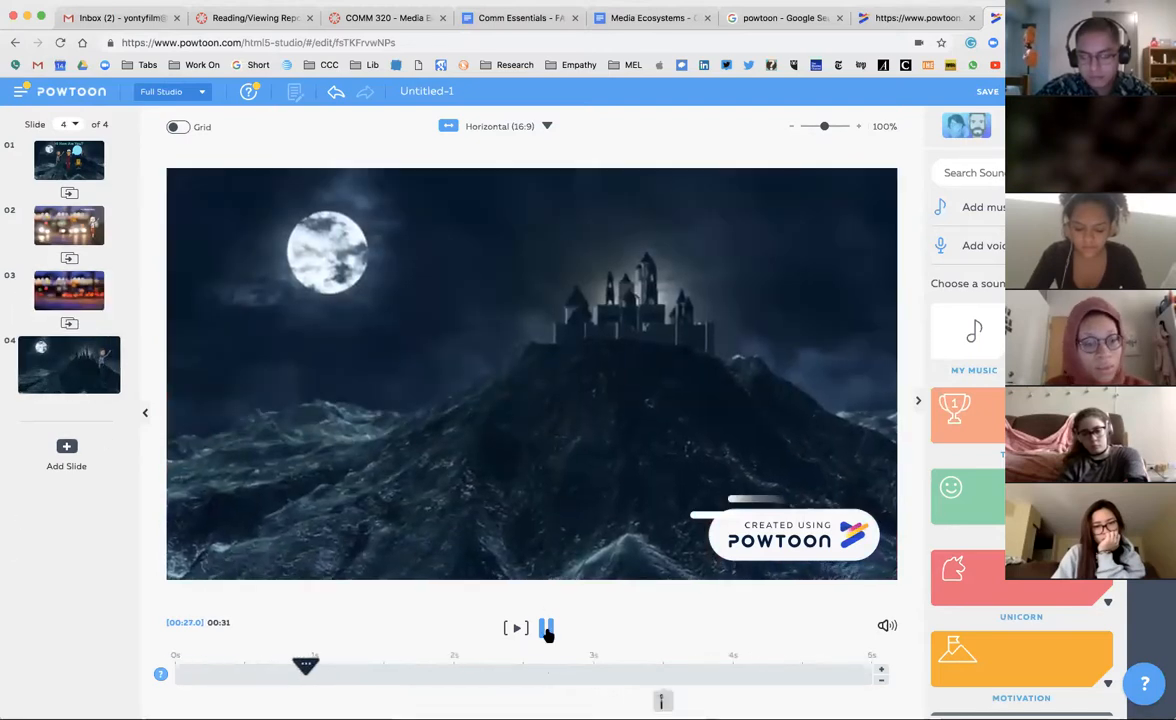
left_click(547, 629)
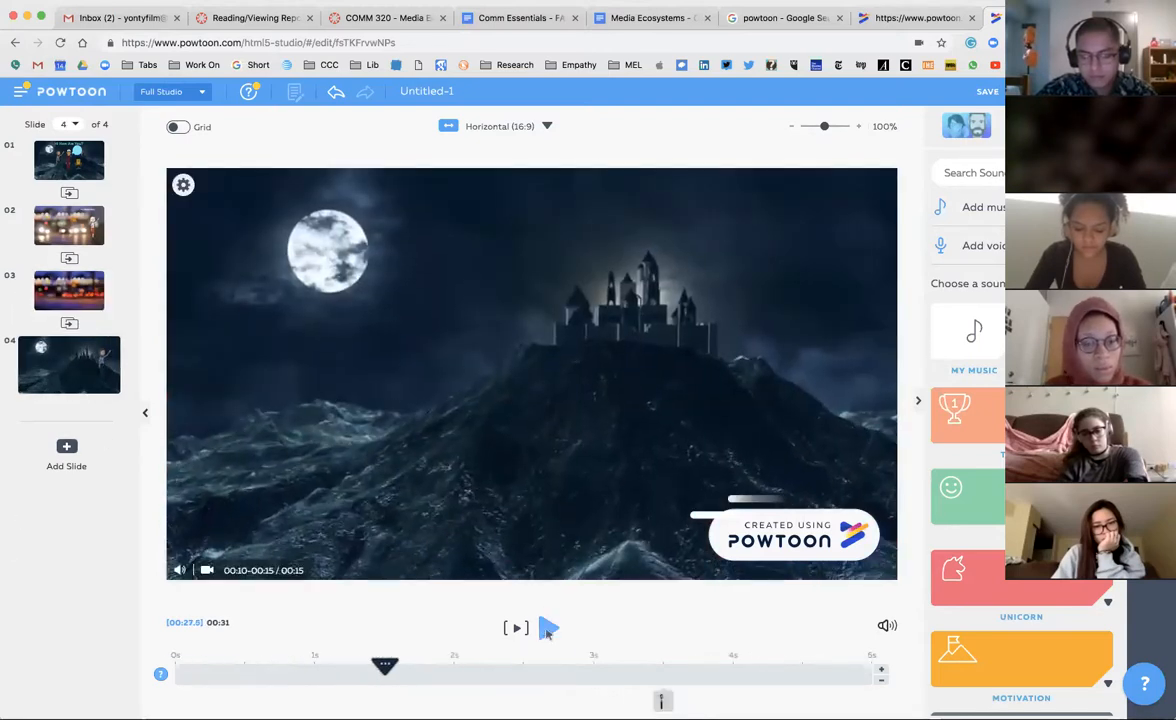
scroll(842, 636, "down", 1)
scroll(842, 638, "up", 1)
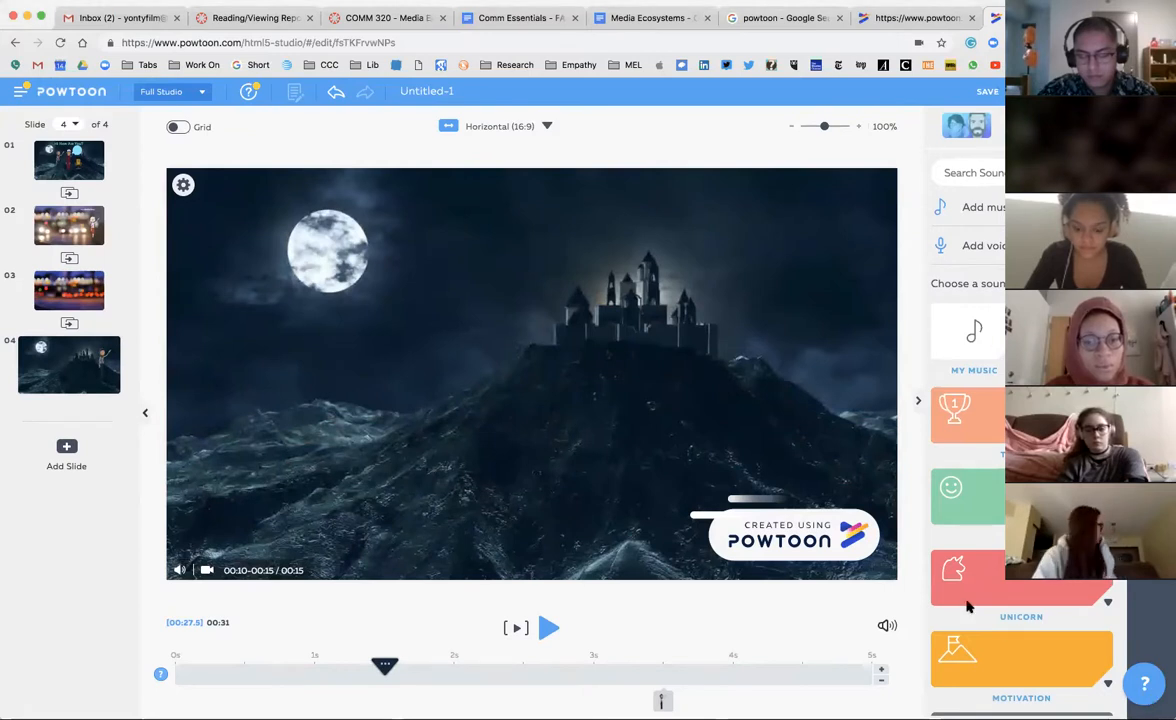
Step: Extend slide 4's timeline by three seconds
left_click(880, 673)
left_click(880, 673)
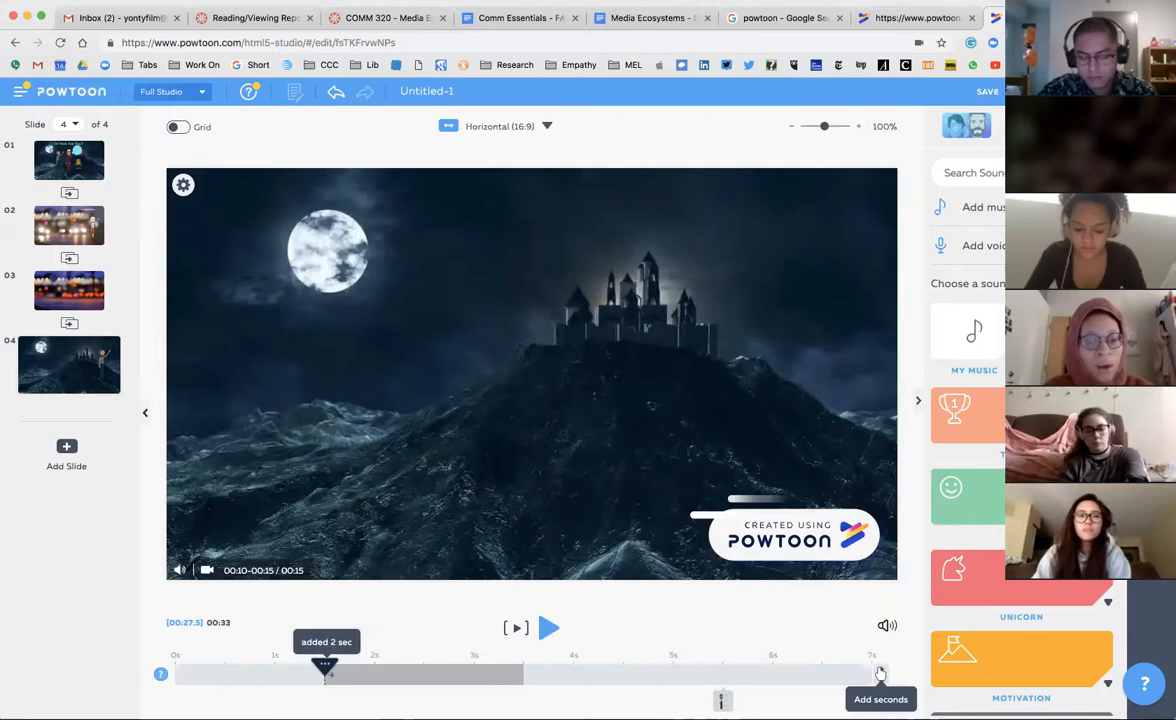
left_click(880, 673)
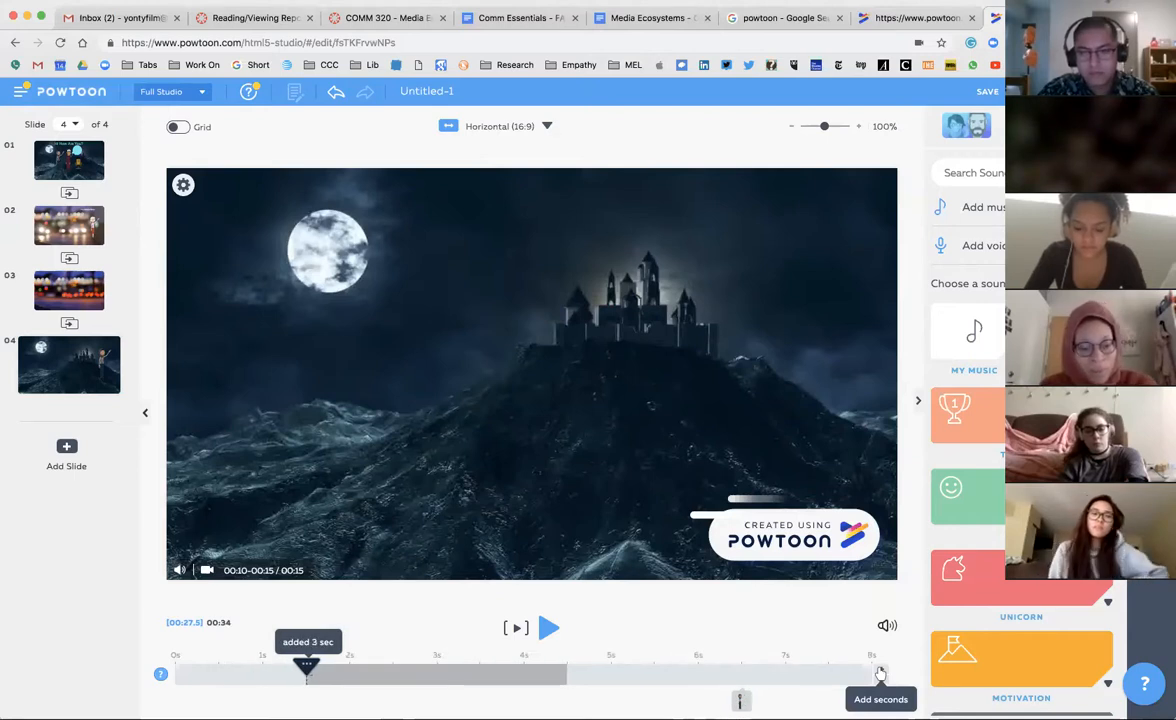
Step: Shorten slide 4's timeline by four seconds, down to a duration of 4 seconds
left_click(881, 684)
left_click(881, 684)
left_click(881, 684)
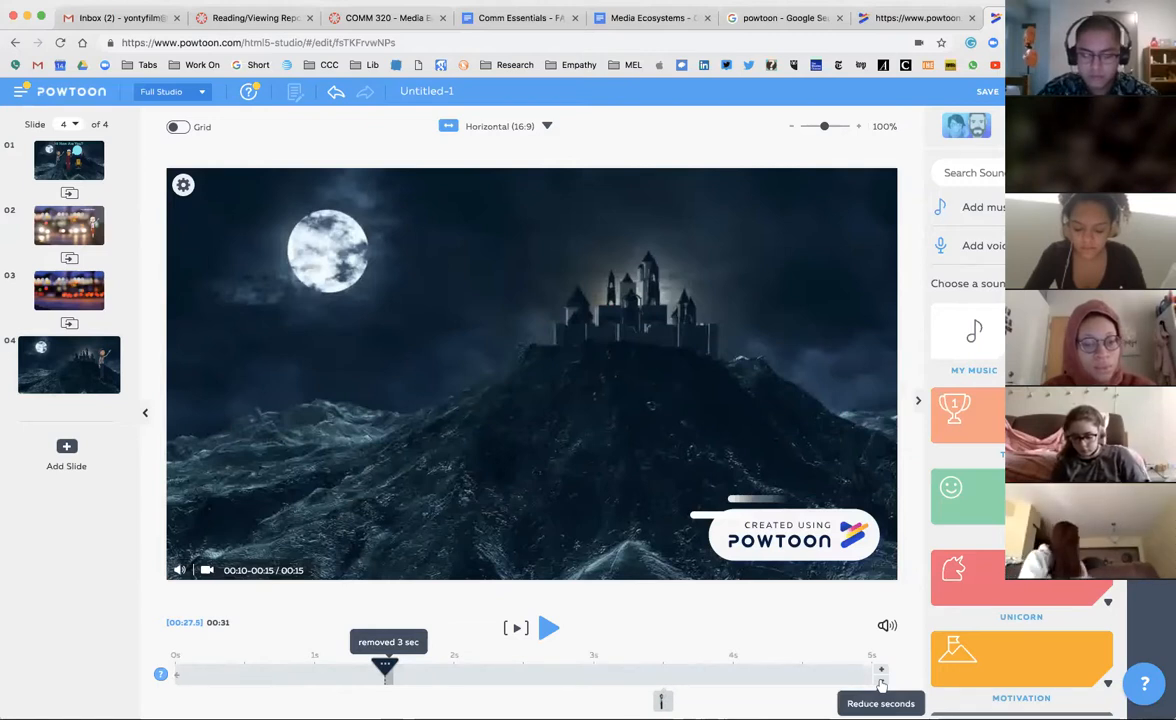
left_click(881, 684)
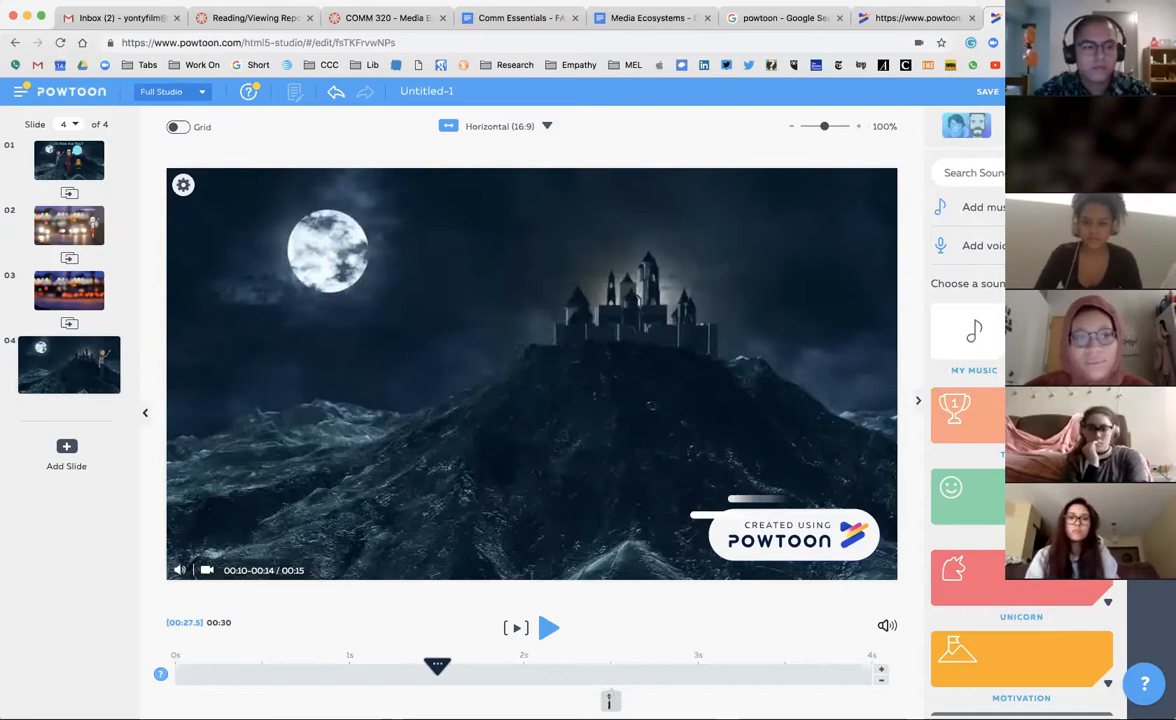
Step: Preview the full Powtoon as a movie and pause it at about 8 seconds
left_click(549, 628)
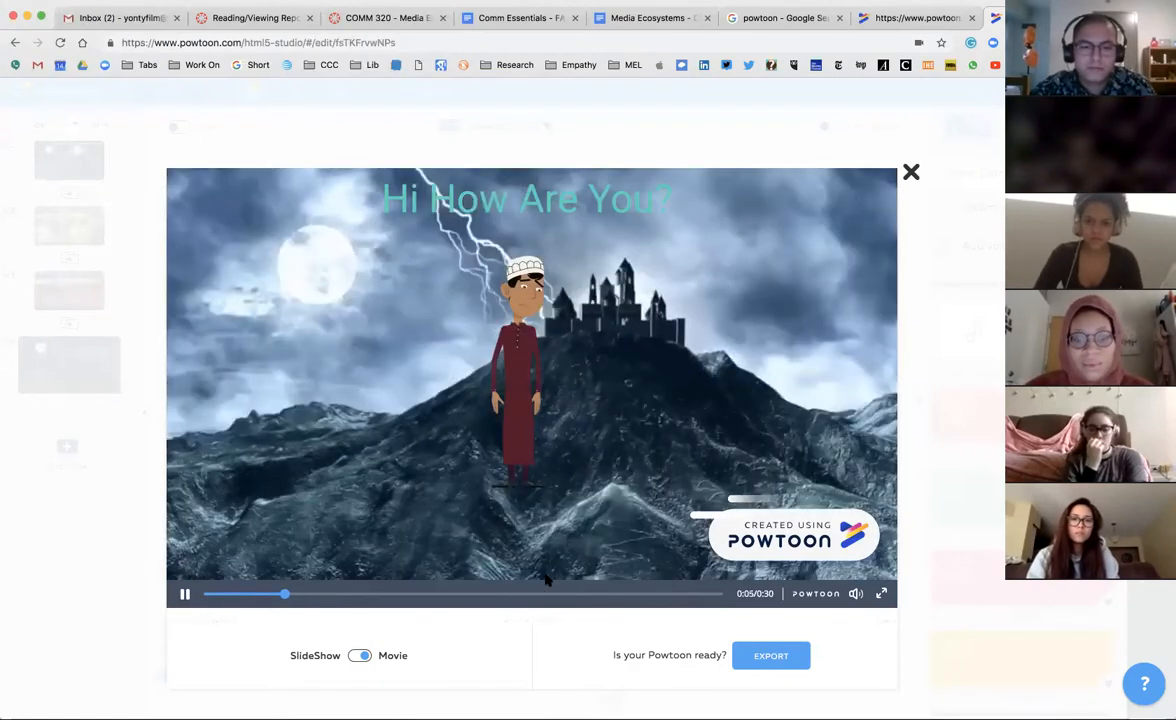
left_click(185, 599)
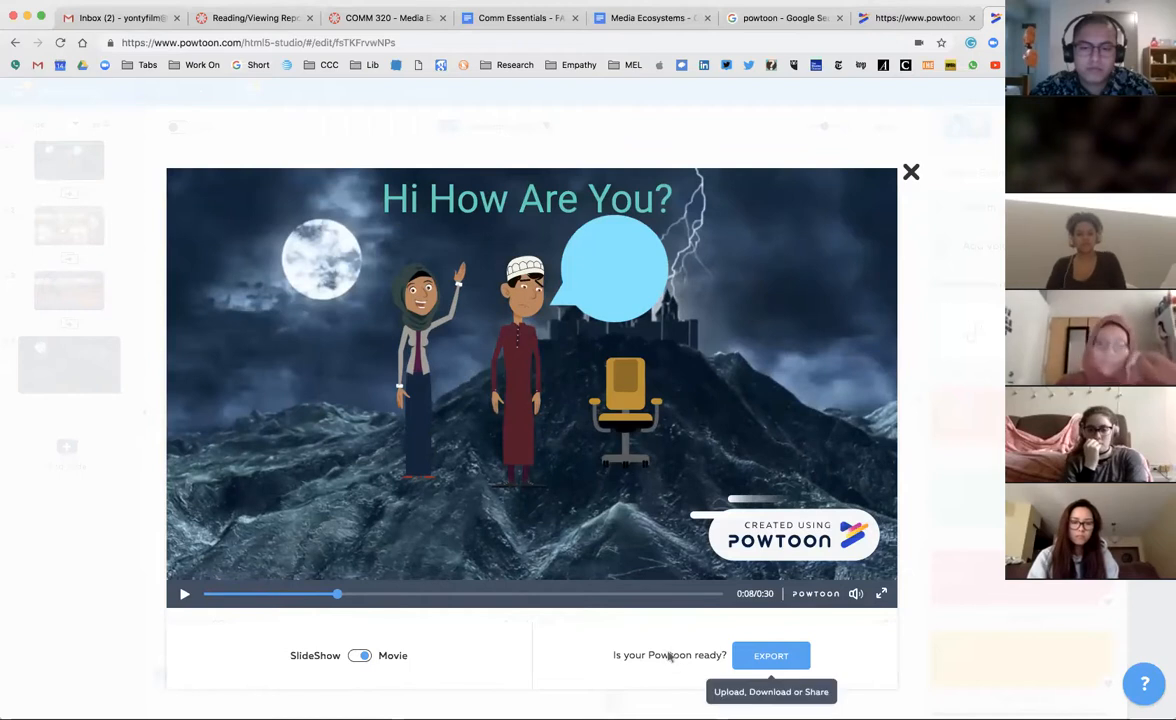
Step: Open the export options and start an upload to a personal Powtoon player page
left_click(771, 658)
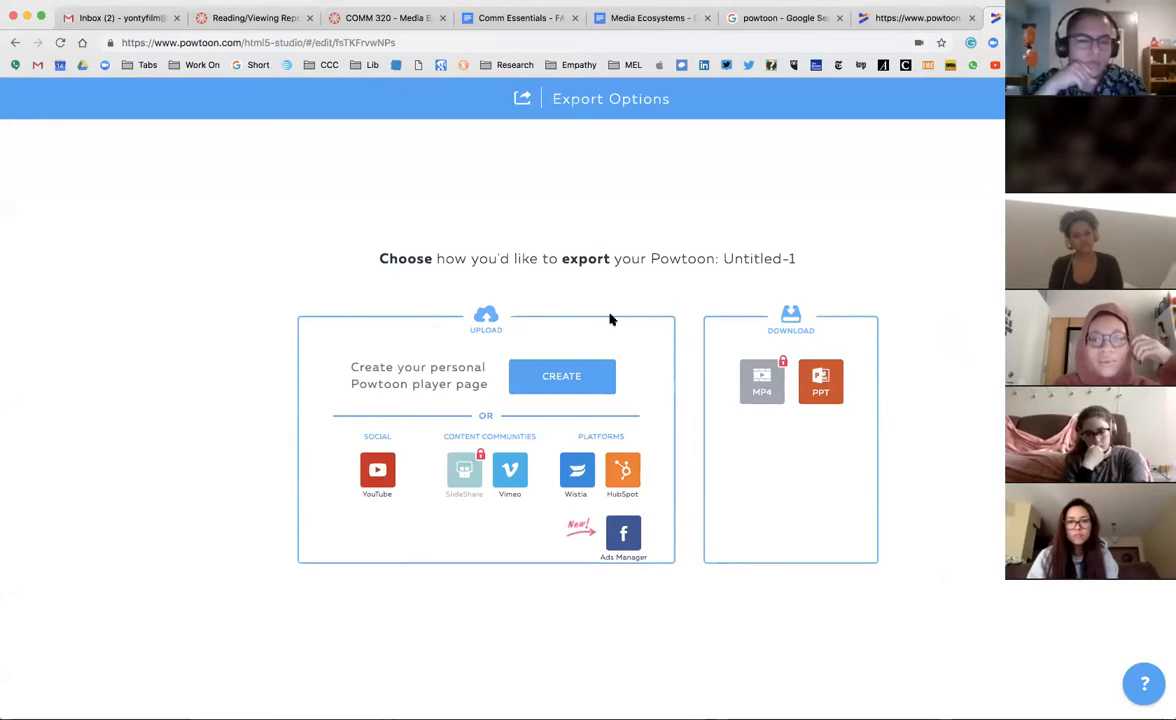
scroll(672, 491, "down", 1)
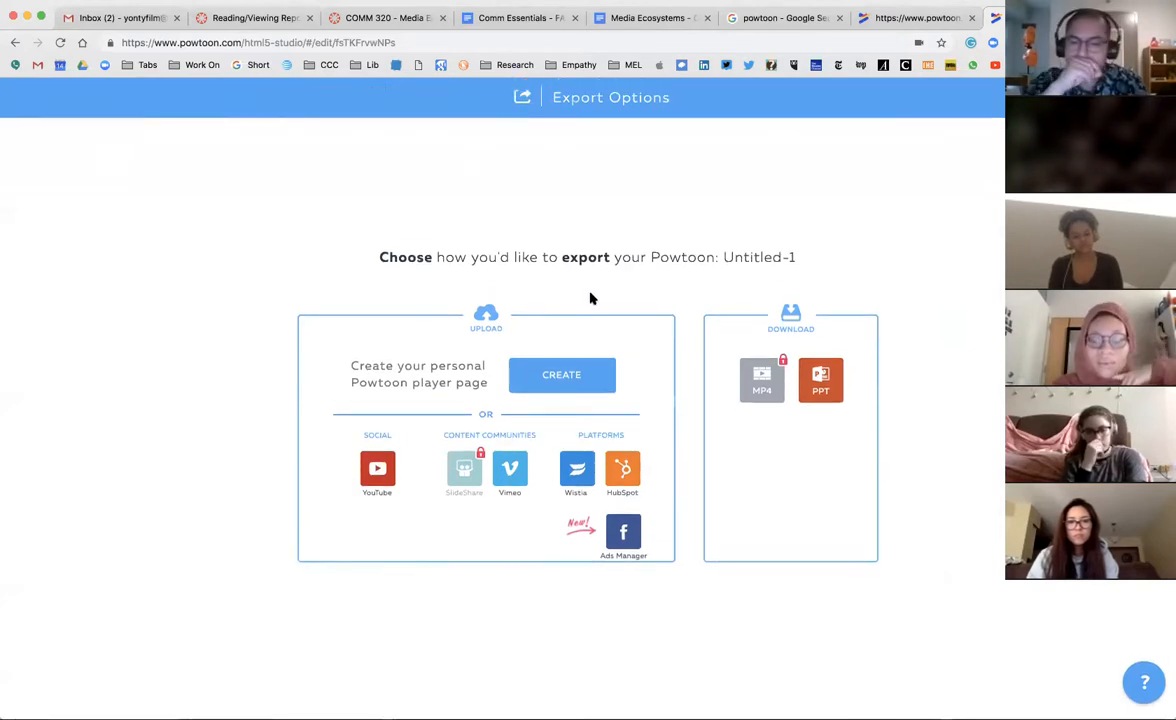
left_click(549, 381)
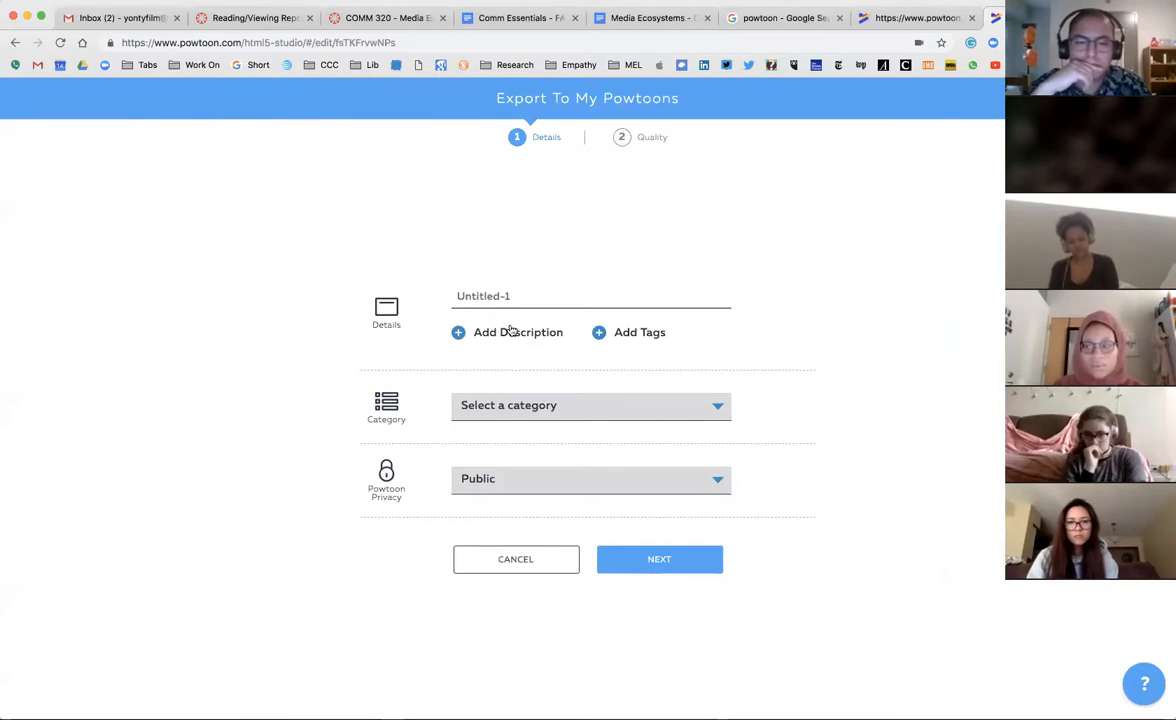
Step: Check the export's privacy choices, keep Public, and set the category to Education
left_click(487, 487)
mouse_move(484, 508)
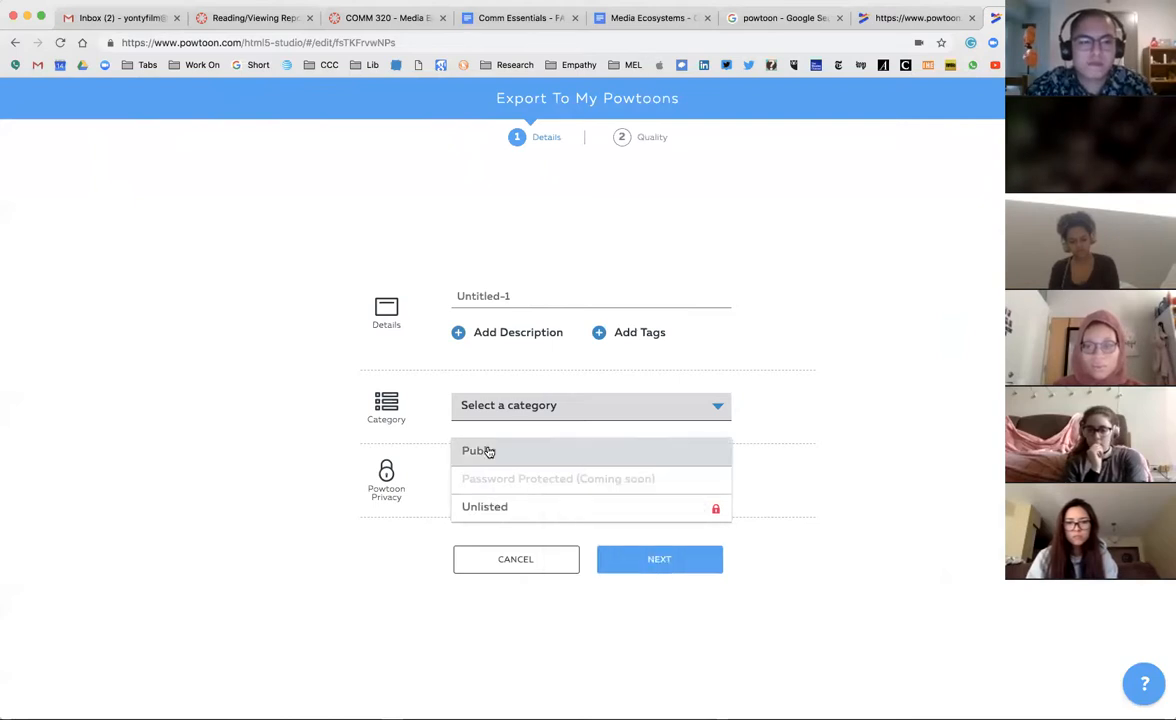
left_click(675, 567)
left_click(585, 410)
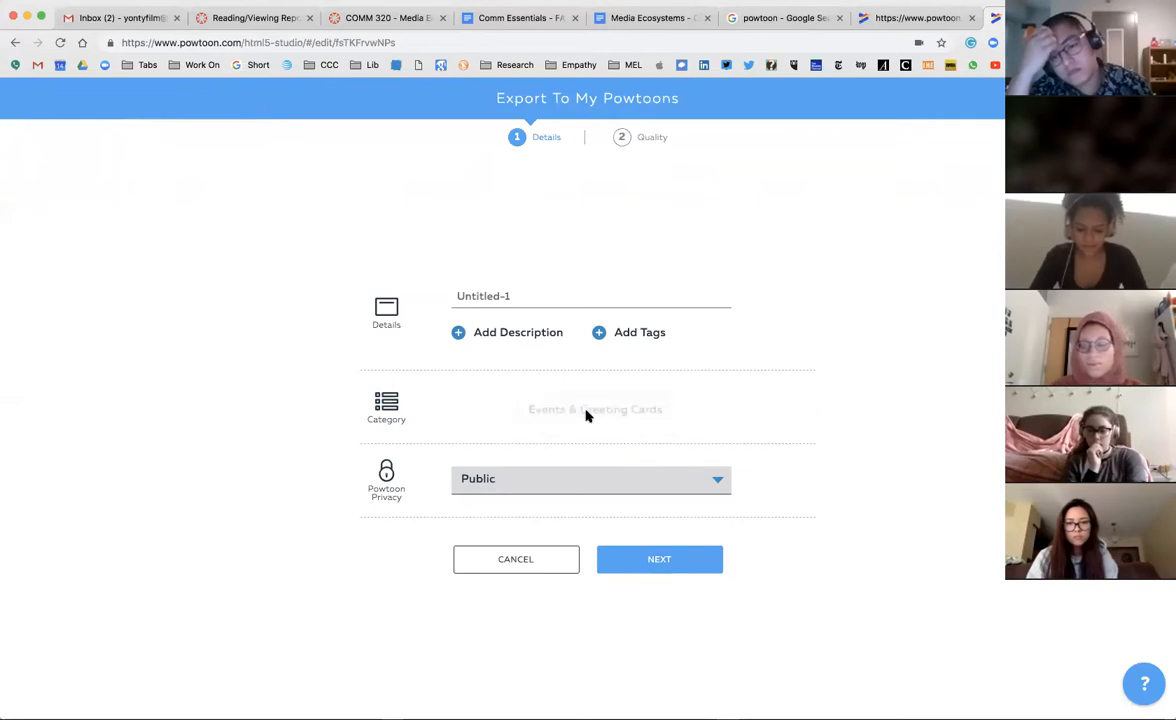
left_click(510, 398)
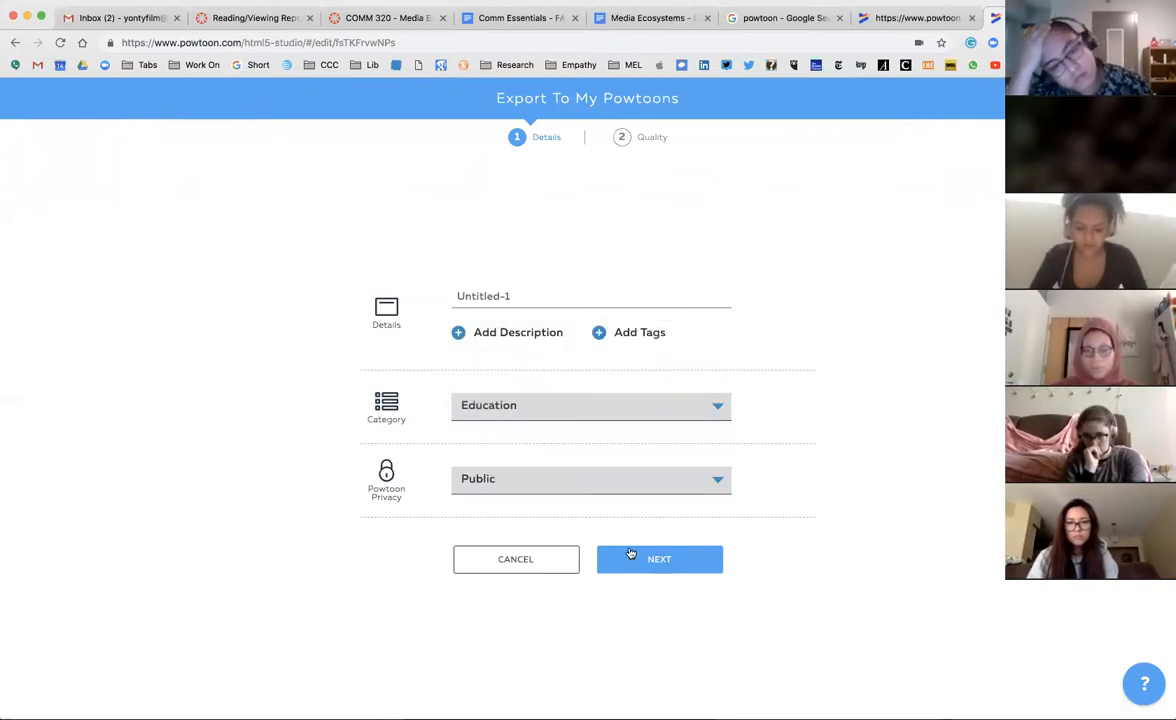
Step: Rename the Powtoon as Test-1 in the export details
left_click(509, 292)
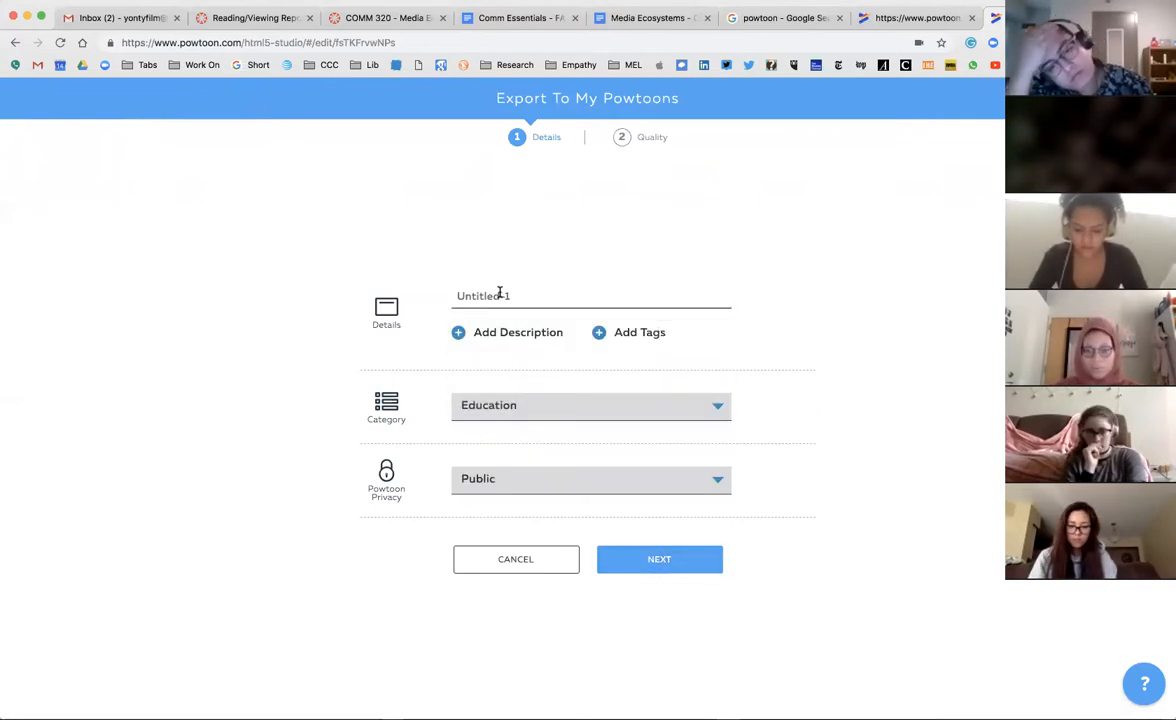
key("BackSpace")
key("BackSpace")
key("BackSpace")
key("BackSpace")
key("BackSpace")
key("BackSpace")
key("BackSpace")
key("BackSpace")
type("Test")
Step: Export the Powtoon at Standard 480p with branding shown, and reopen the published Powtoon for editing
left_click(648, 557)
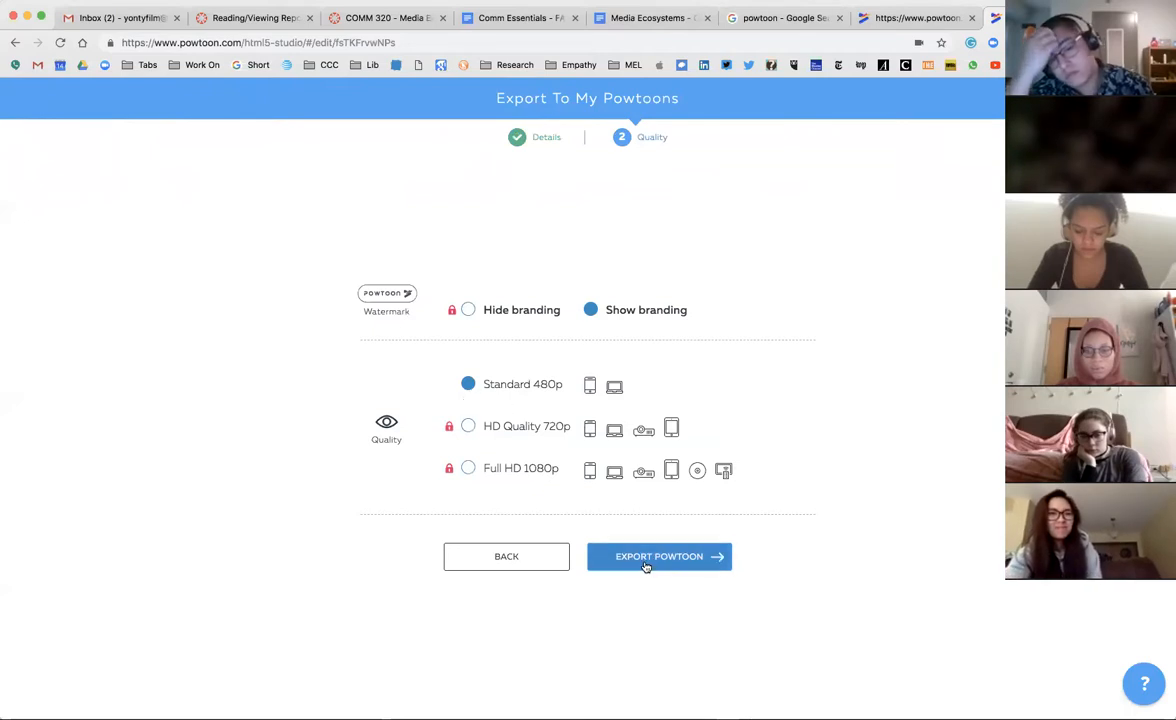
left_click(646, 563)
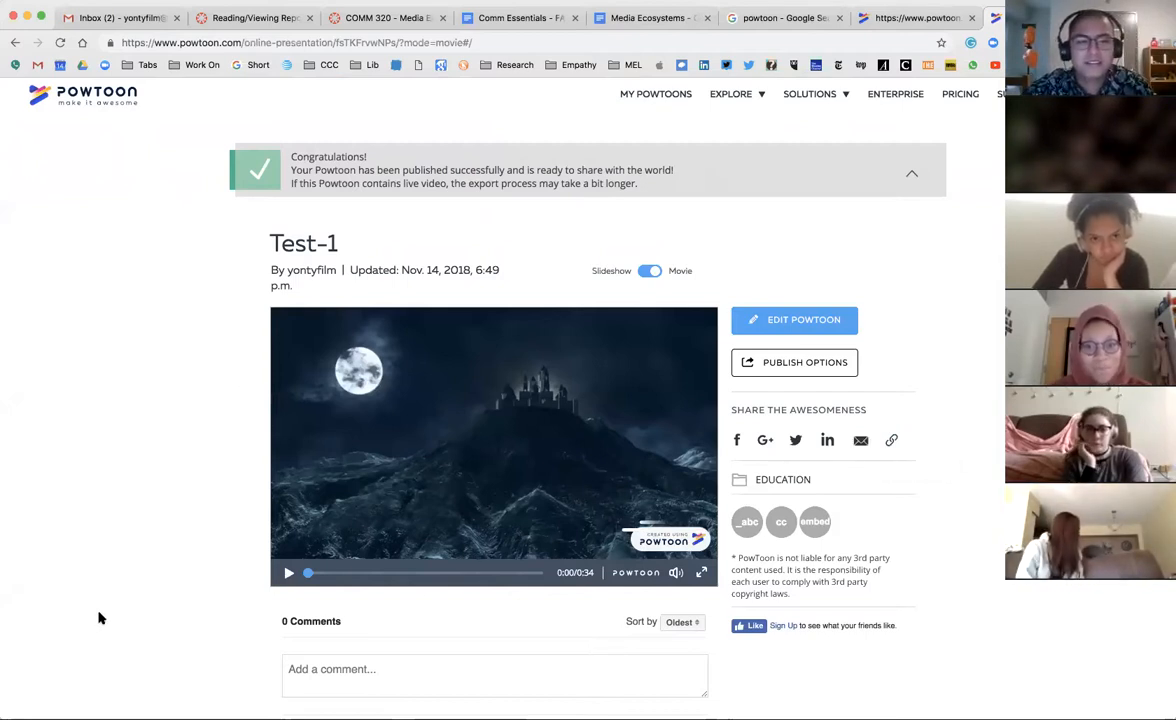
left_click(802, 321)
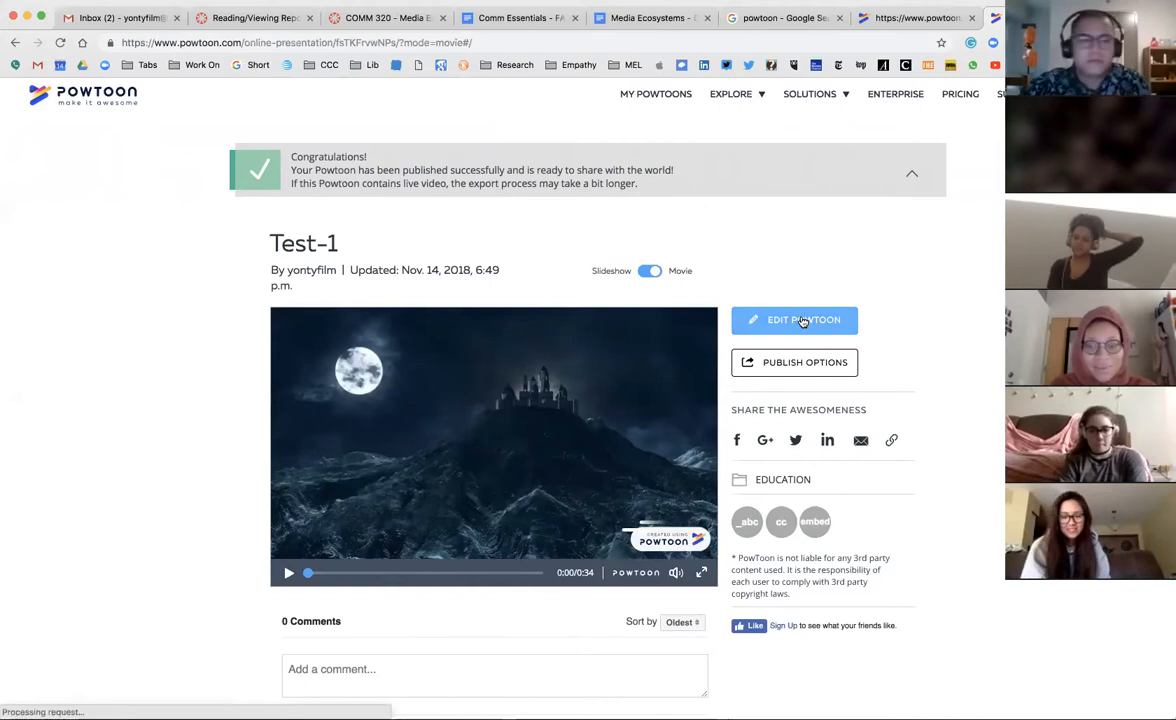